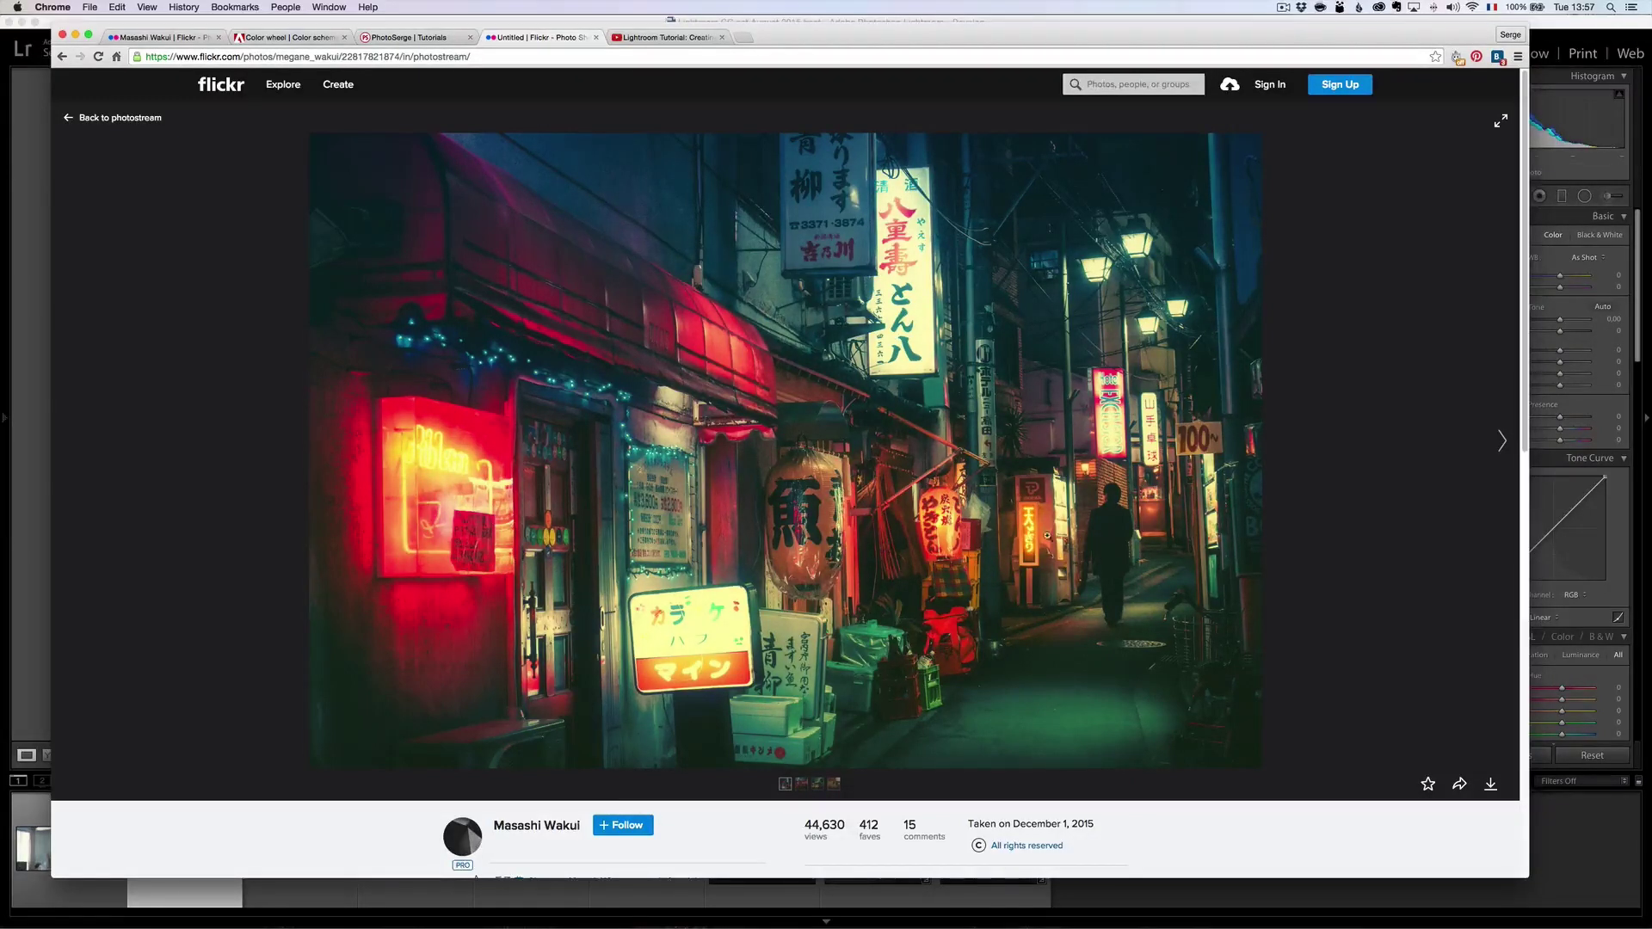
View the Flickr night alley photo enlarged, and open the YouTube tutorial on creating the Hollywood look
{"action": "left_click", "coordinate": [1048, 535]}
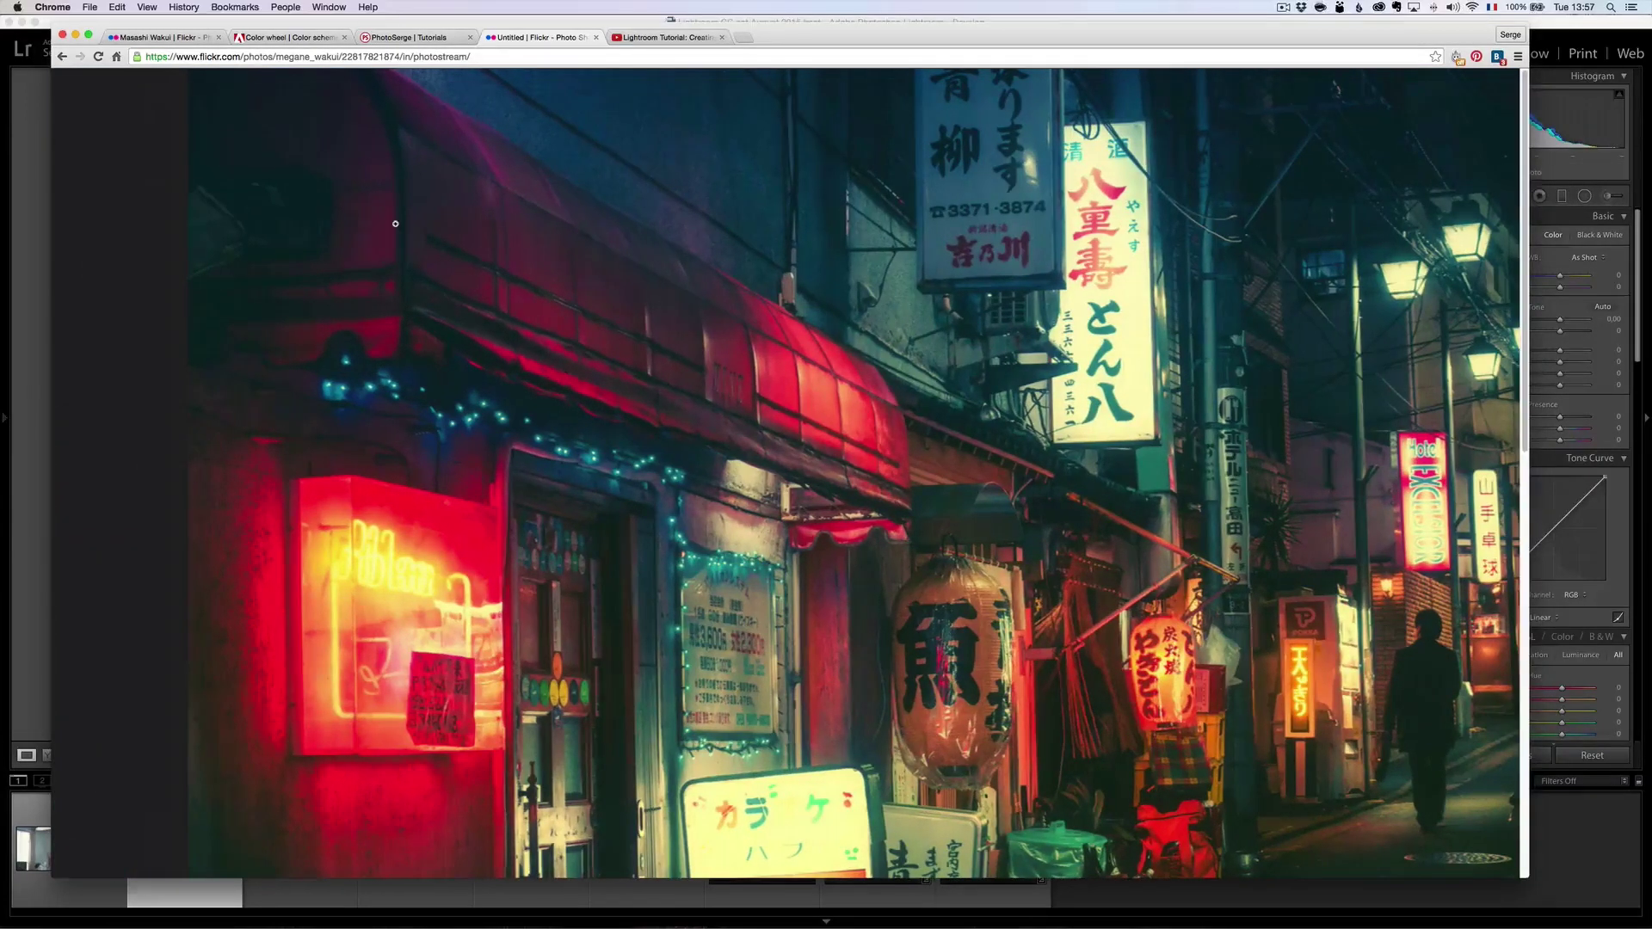
{"action": "left_click", "coordinate": [398, 40]}
{"action": "left_click", "coordinate": [669, 38]}
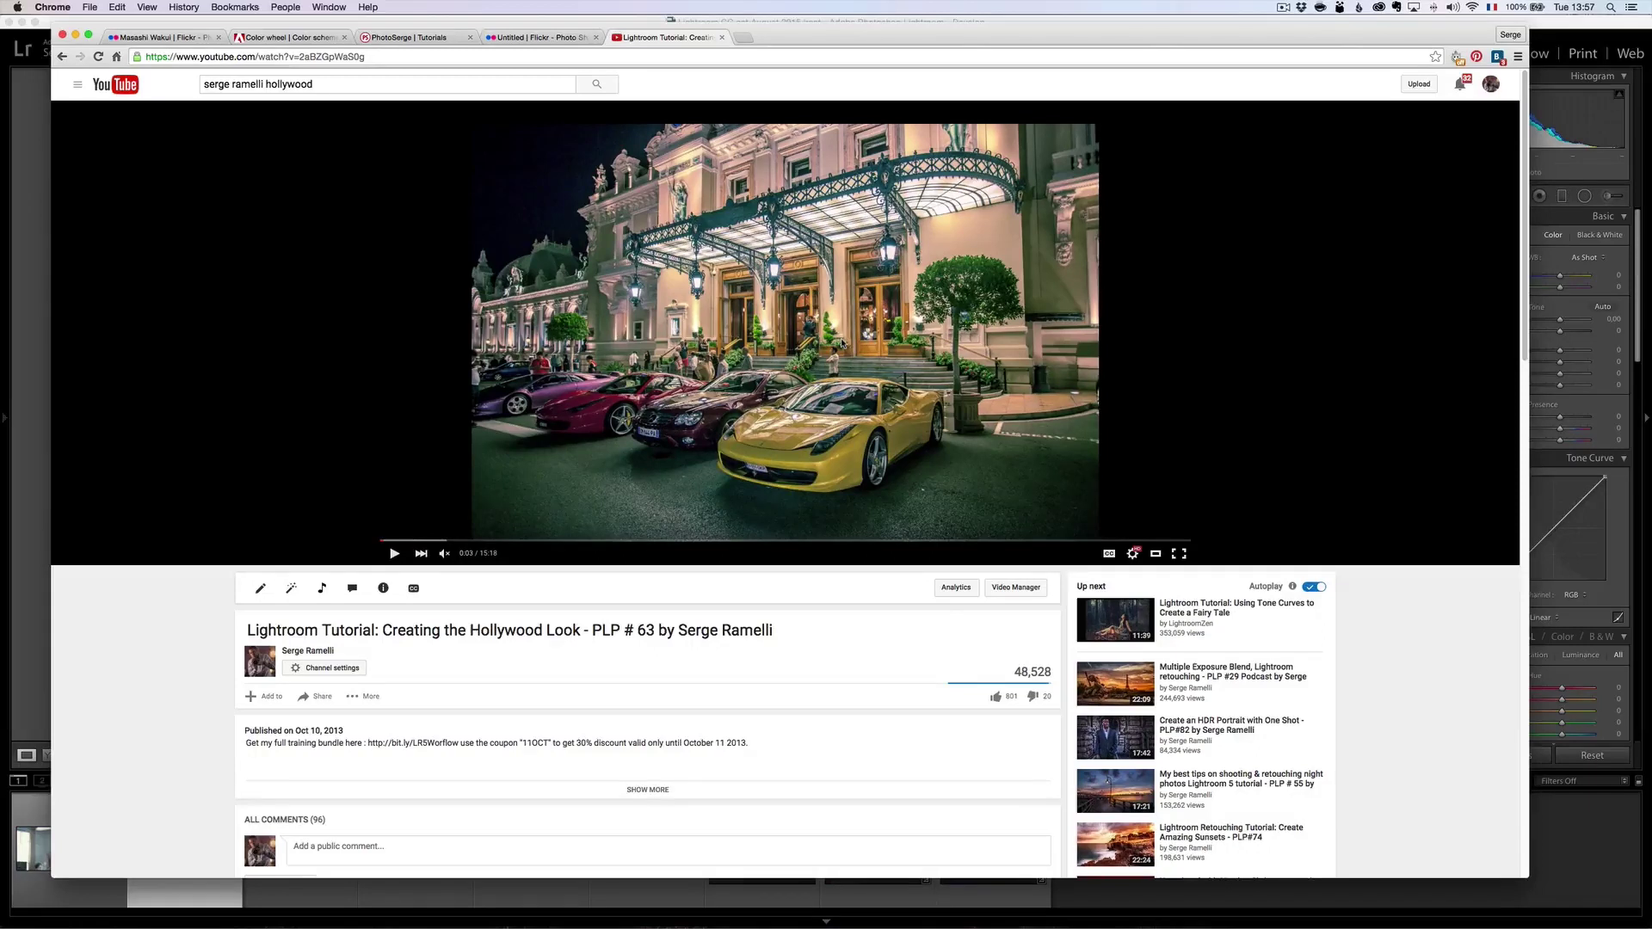
Switch to Lightroom and examine the color grading of the movie stills, including the racetrack, yellow car, nurse and Hungergames.jpg frames
{"action": "left_click", "coordinate": [219, 903]}
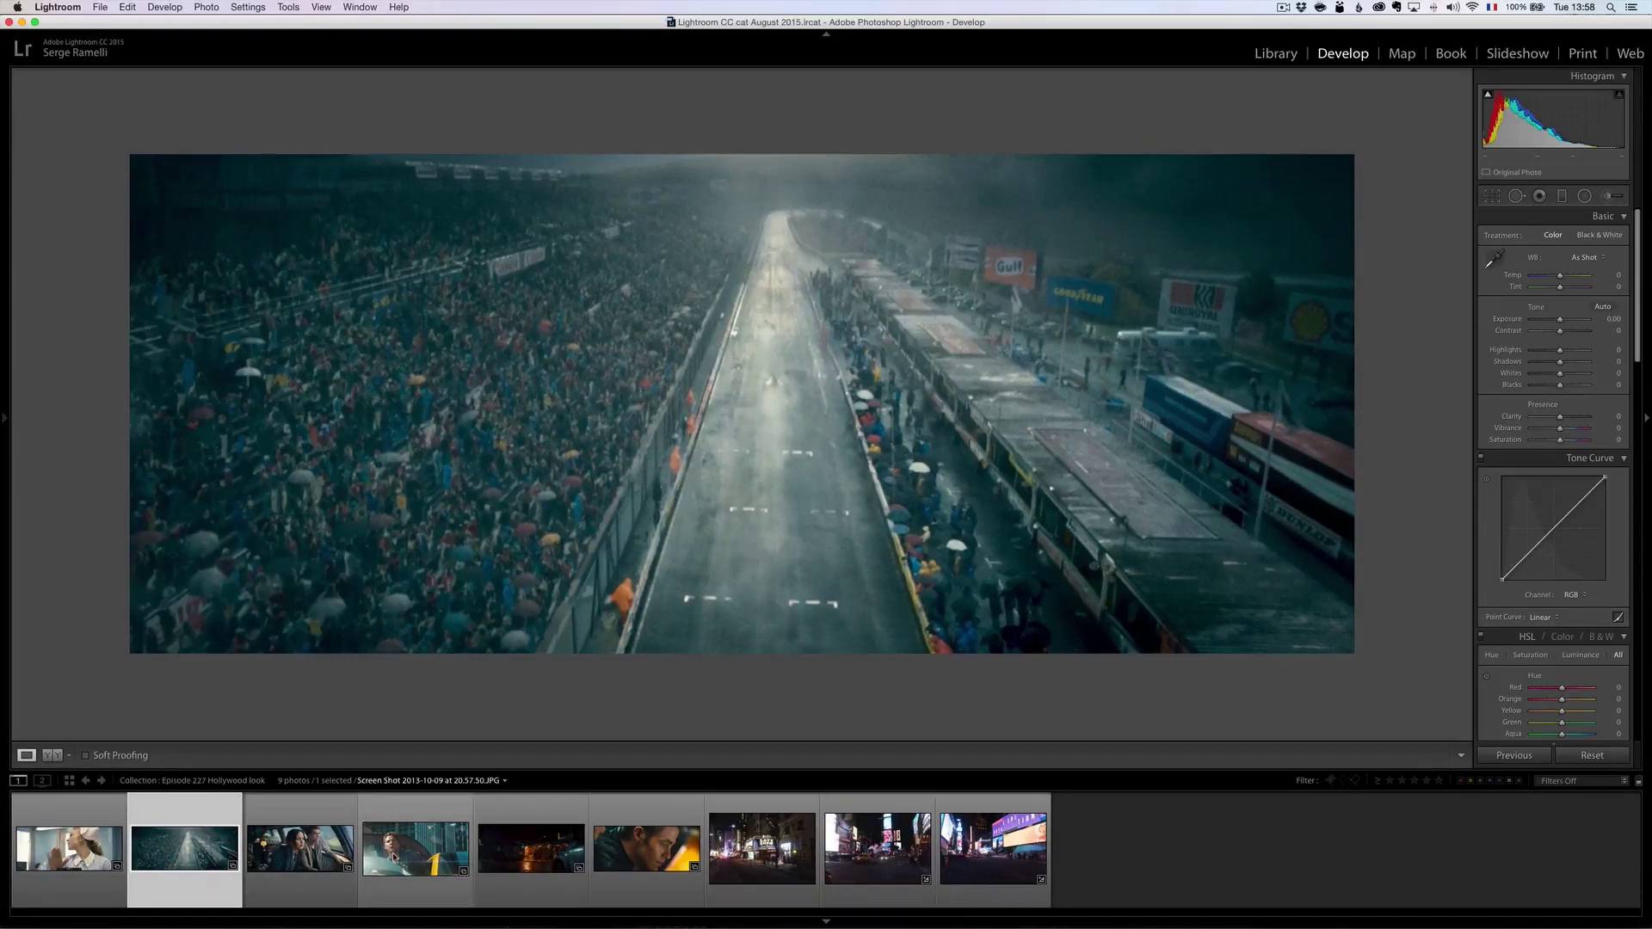
{"action": "left_click", "coordinate": [394, 856]}
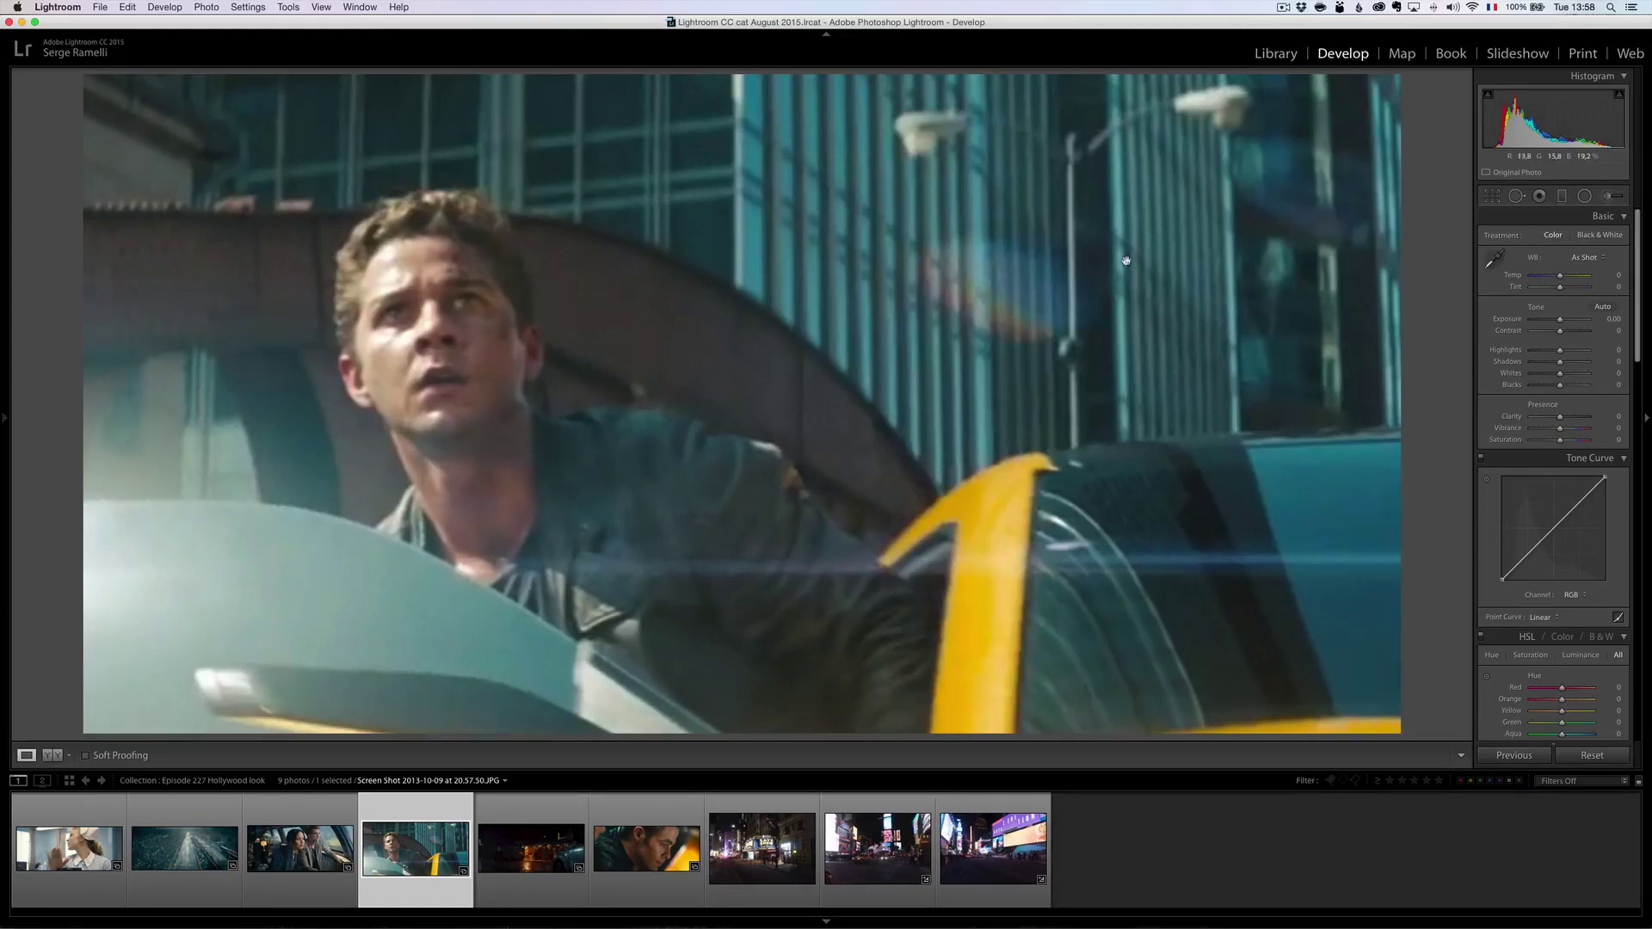
{"action": "left_click", "coordinate": [660, 856]}
{"action": "left_click_drag", "start_coordinate": [852, 472], "coordinate": [830, 211]}
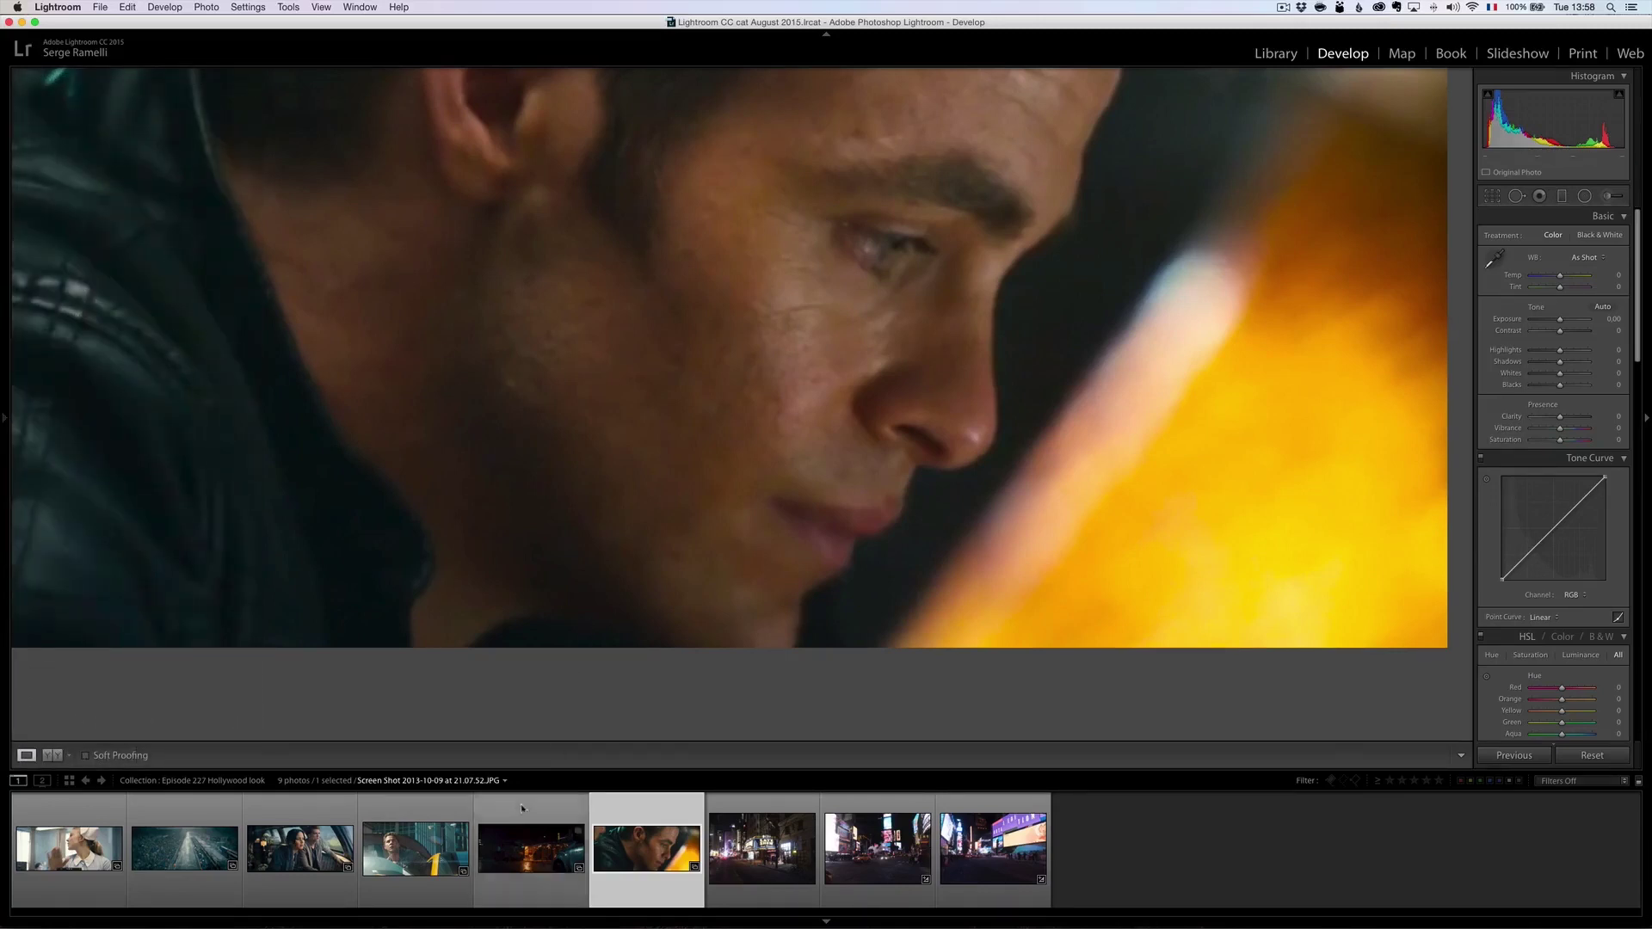
{"action": "left_click", "coordinate": [183, 852]}
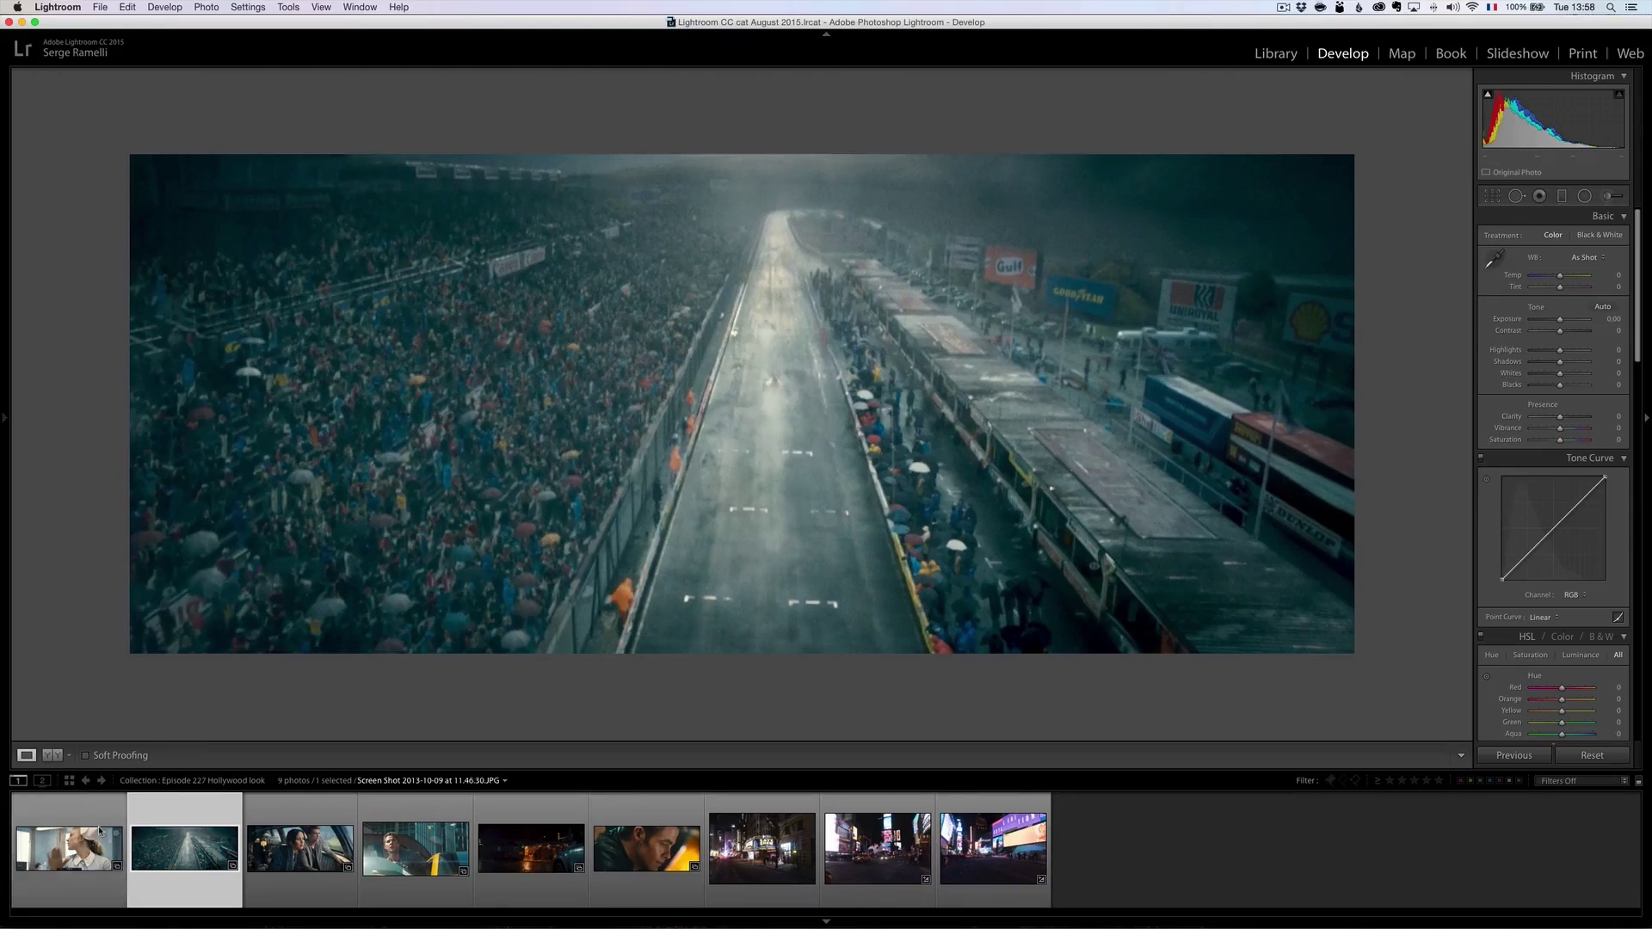
{"action": "left_click", "coordinate": [67, 859]}
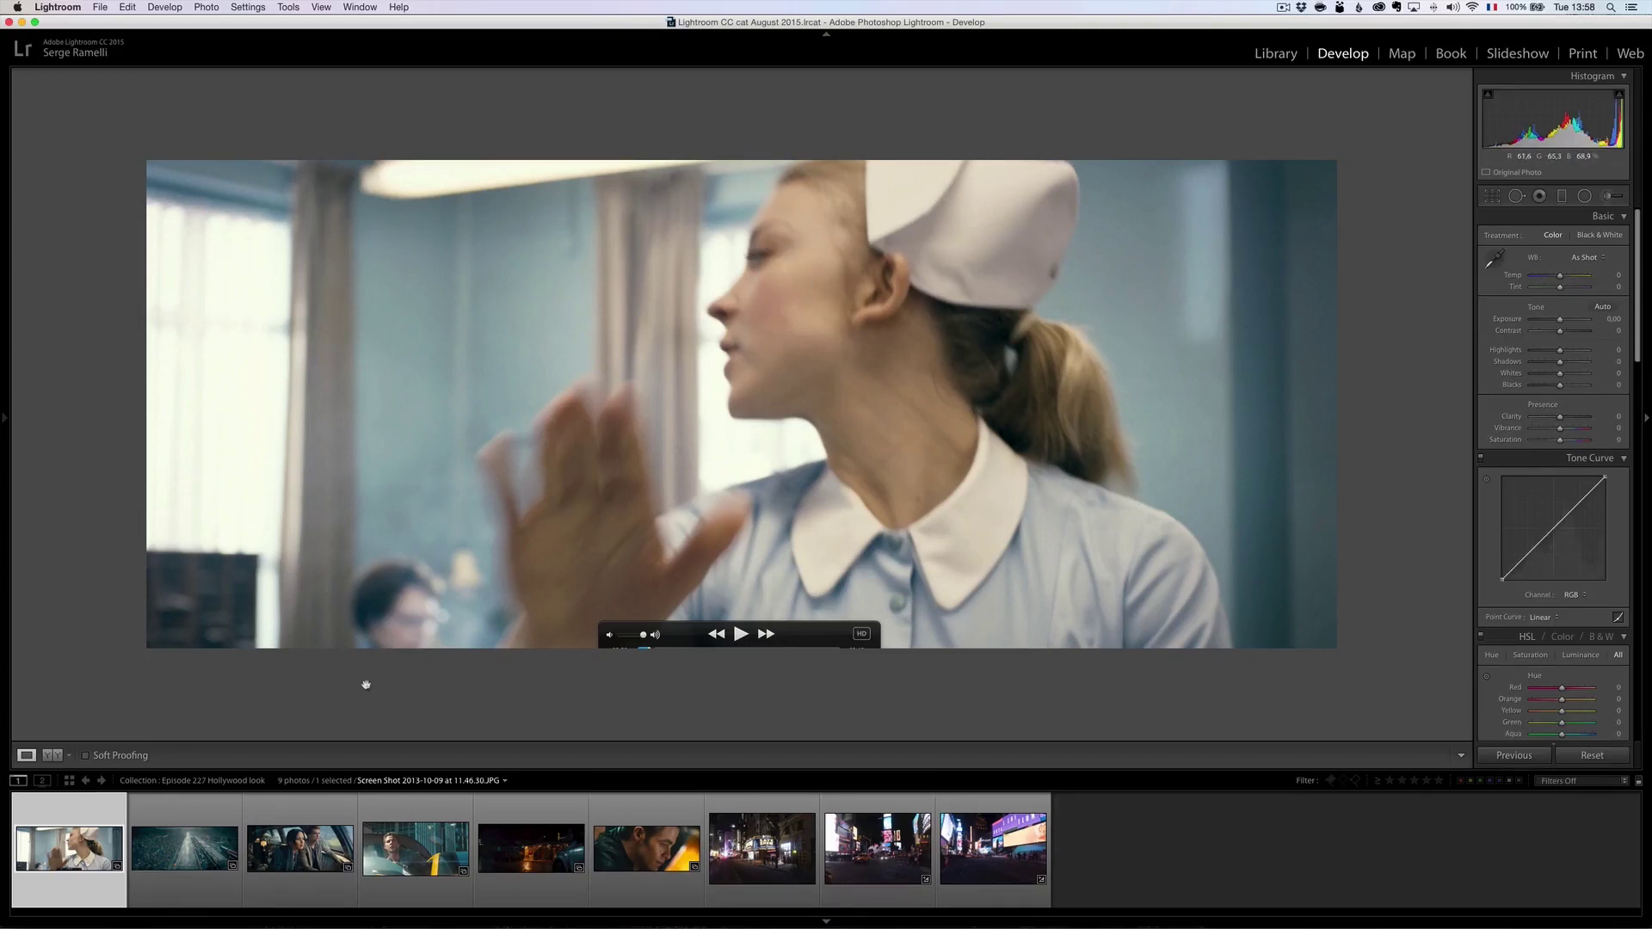
{"action": "left_click", "coordinate": [310, 881]}
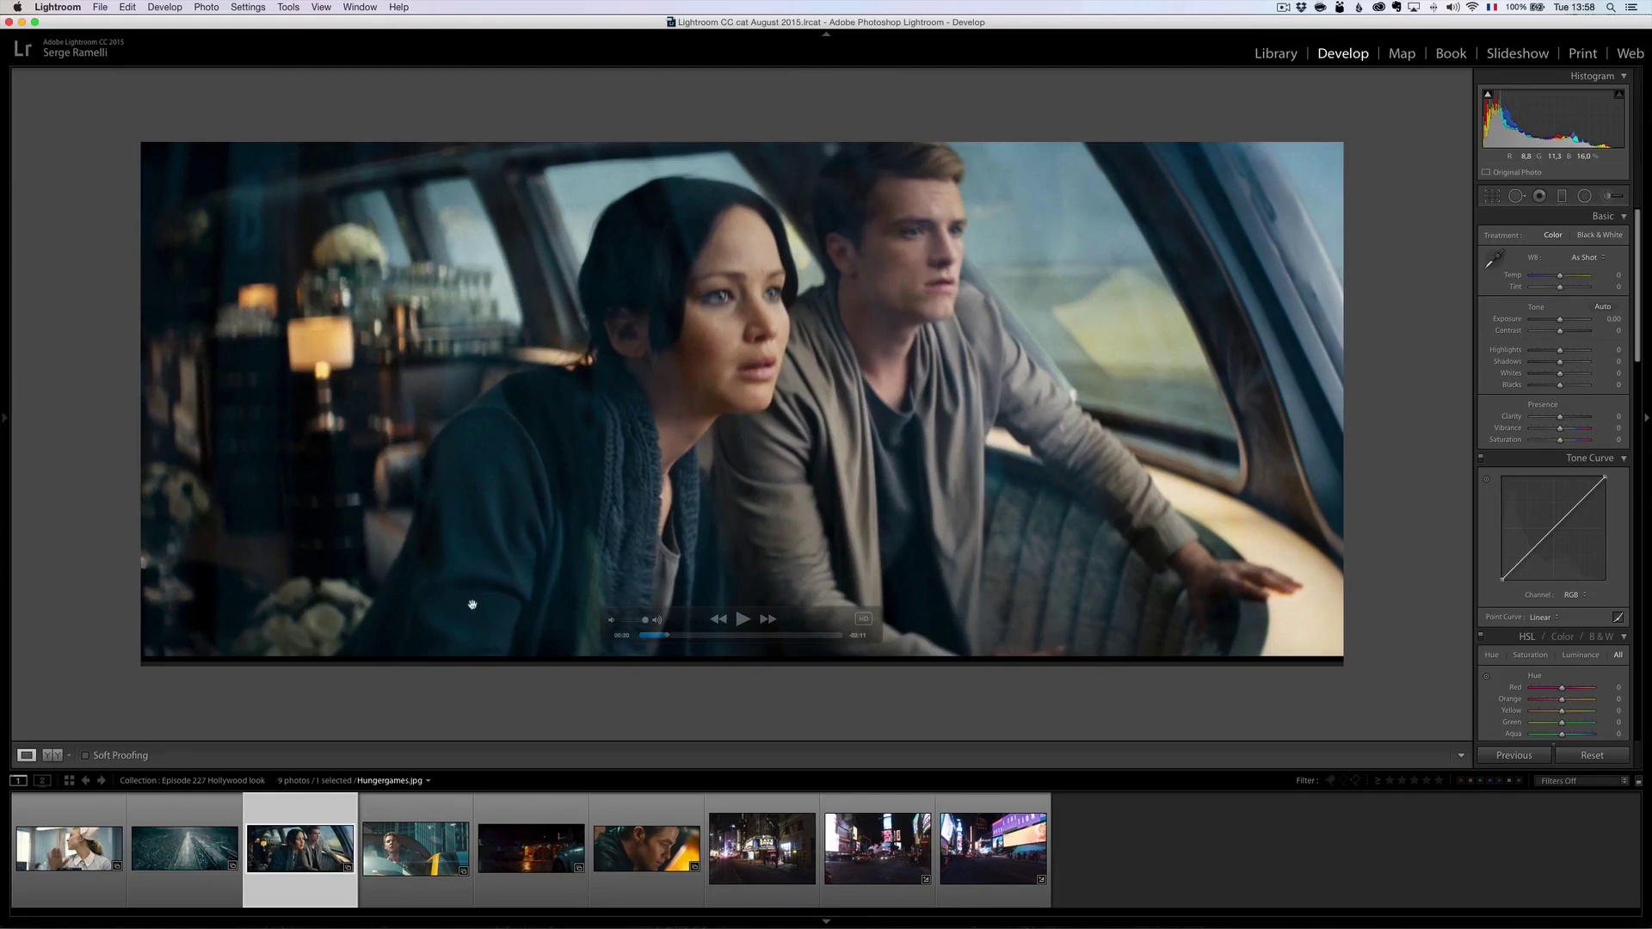
Switch to Adobe Color in Chrome and shift the complementary scheme through orange and blue pairings, ending on base color FFB358
{"action": "key", "text": "super+Tab"}
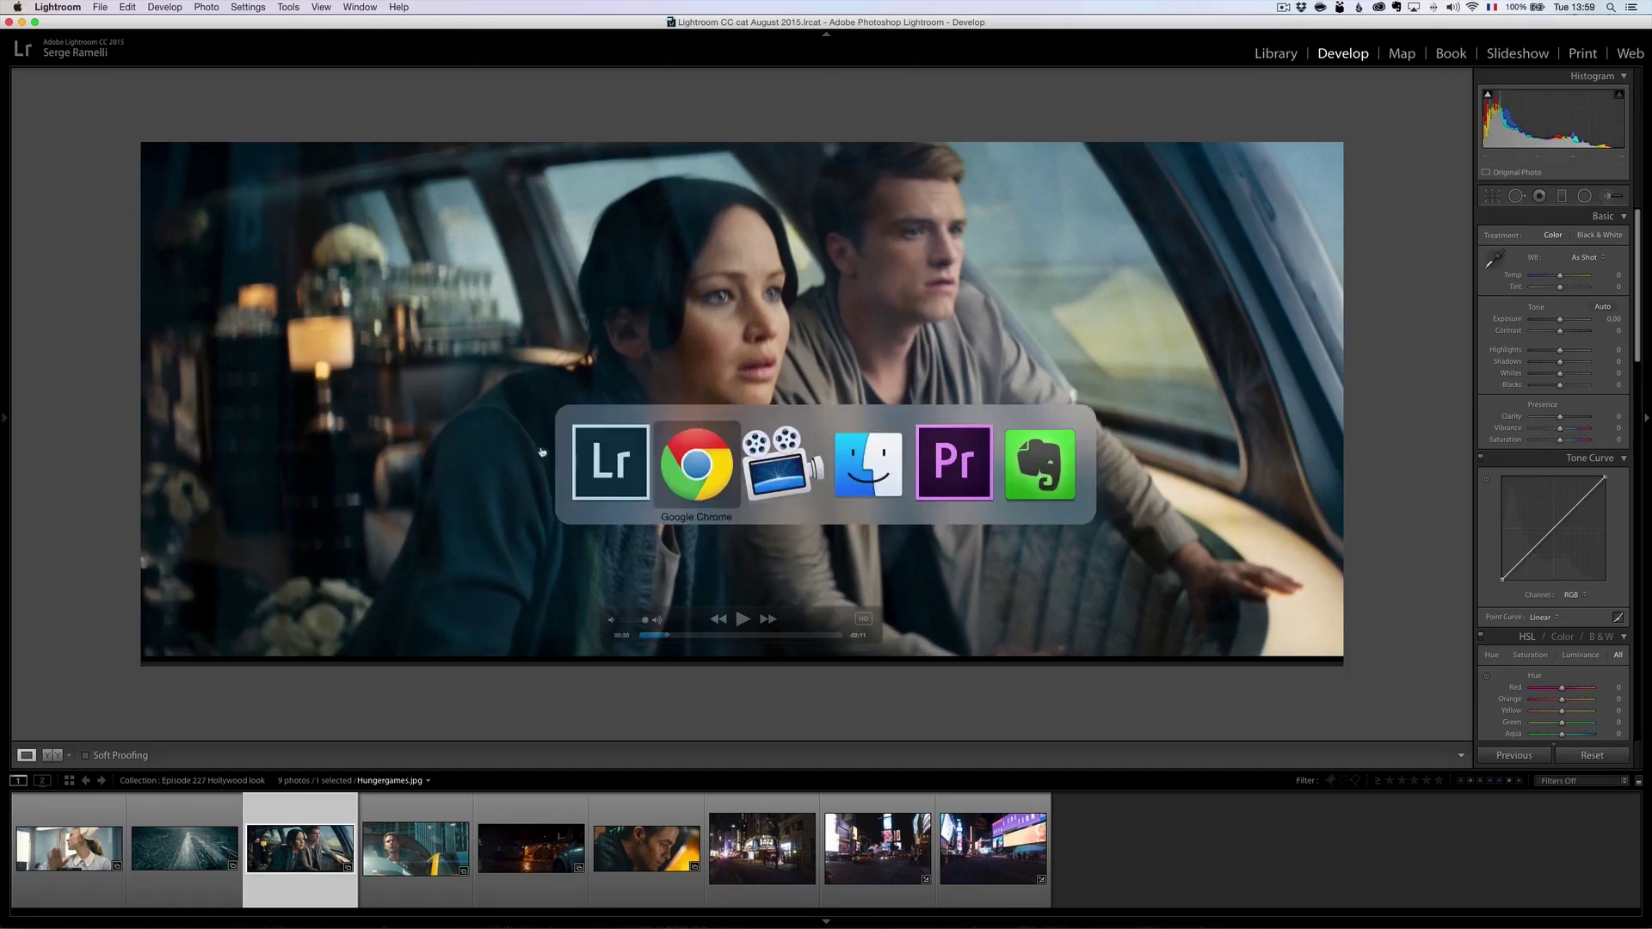
{"action": "left_click", "coordinate": [282, 39]}
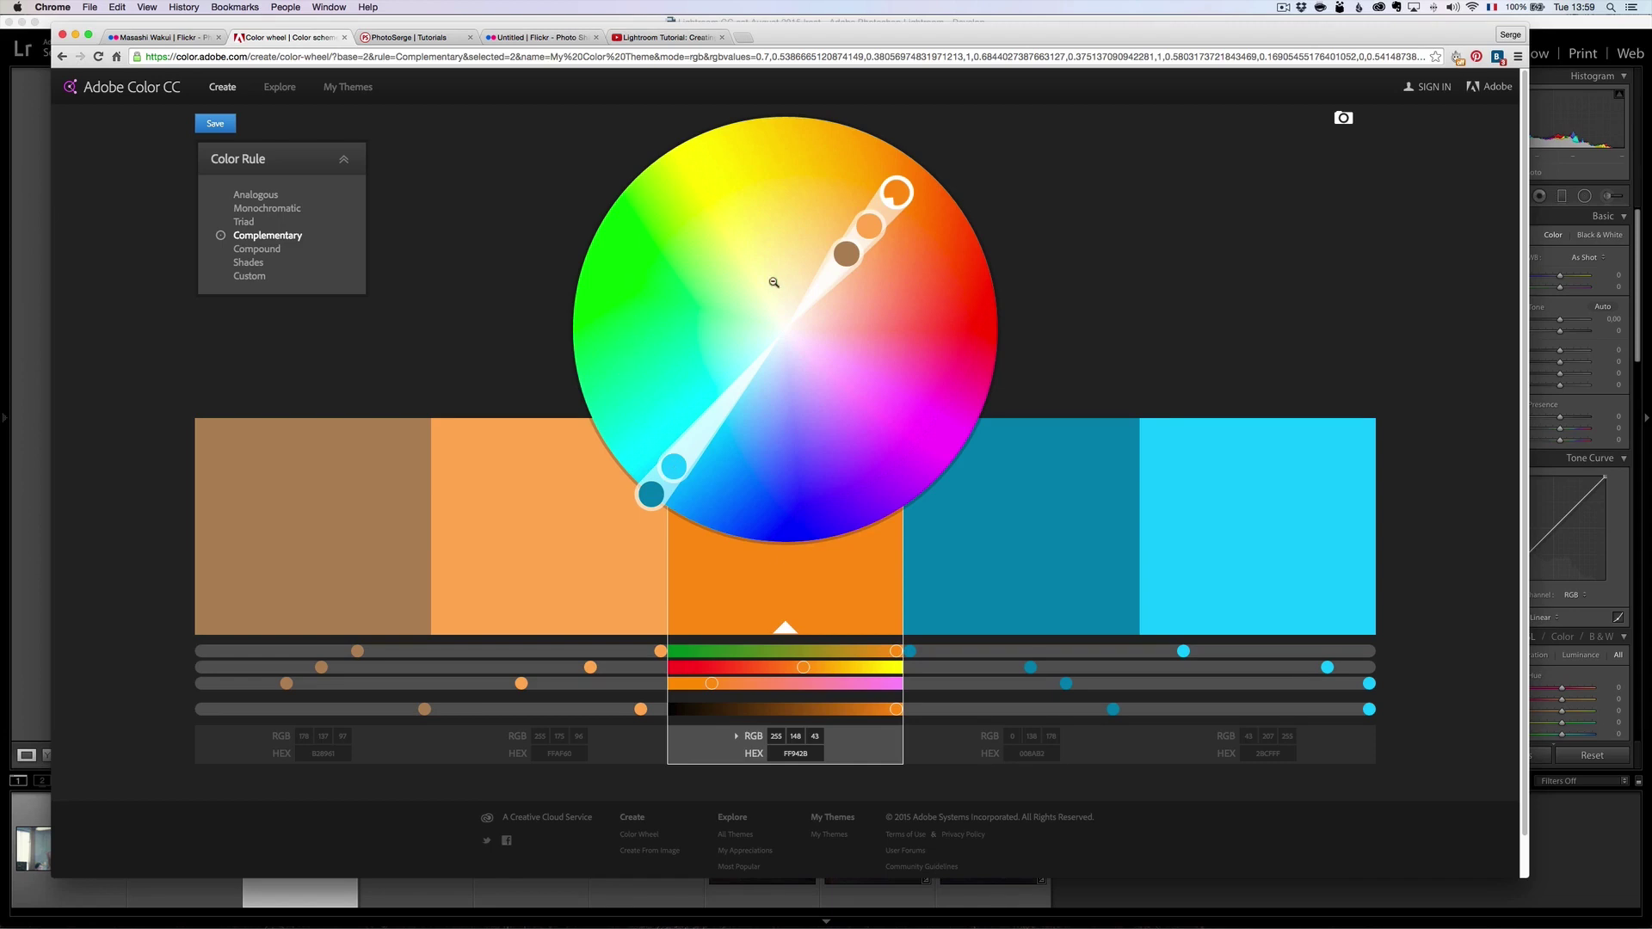
{"action": "left_click_drag", "start_coordinate": [899, 194], "coordinate": [938, 235]}
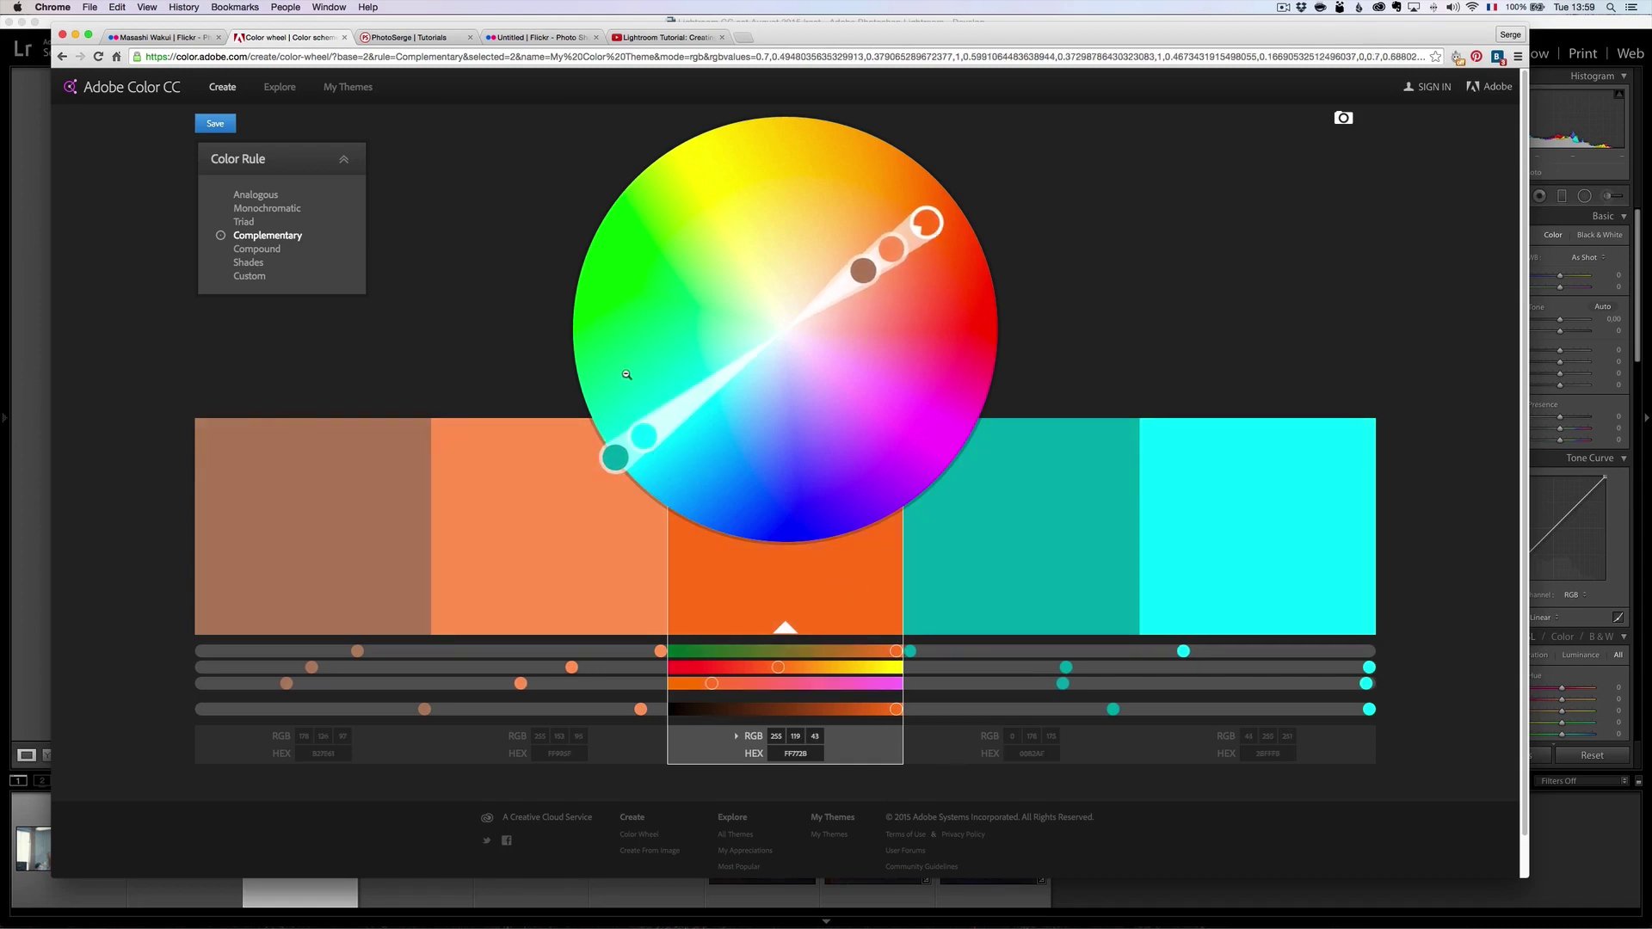
{"action": "left_click_drag", "start_coordinate": [922, 225], "coordinate": [885, 174]}
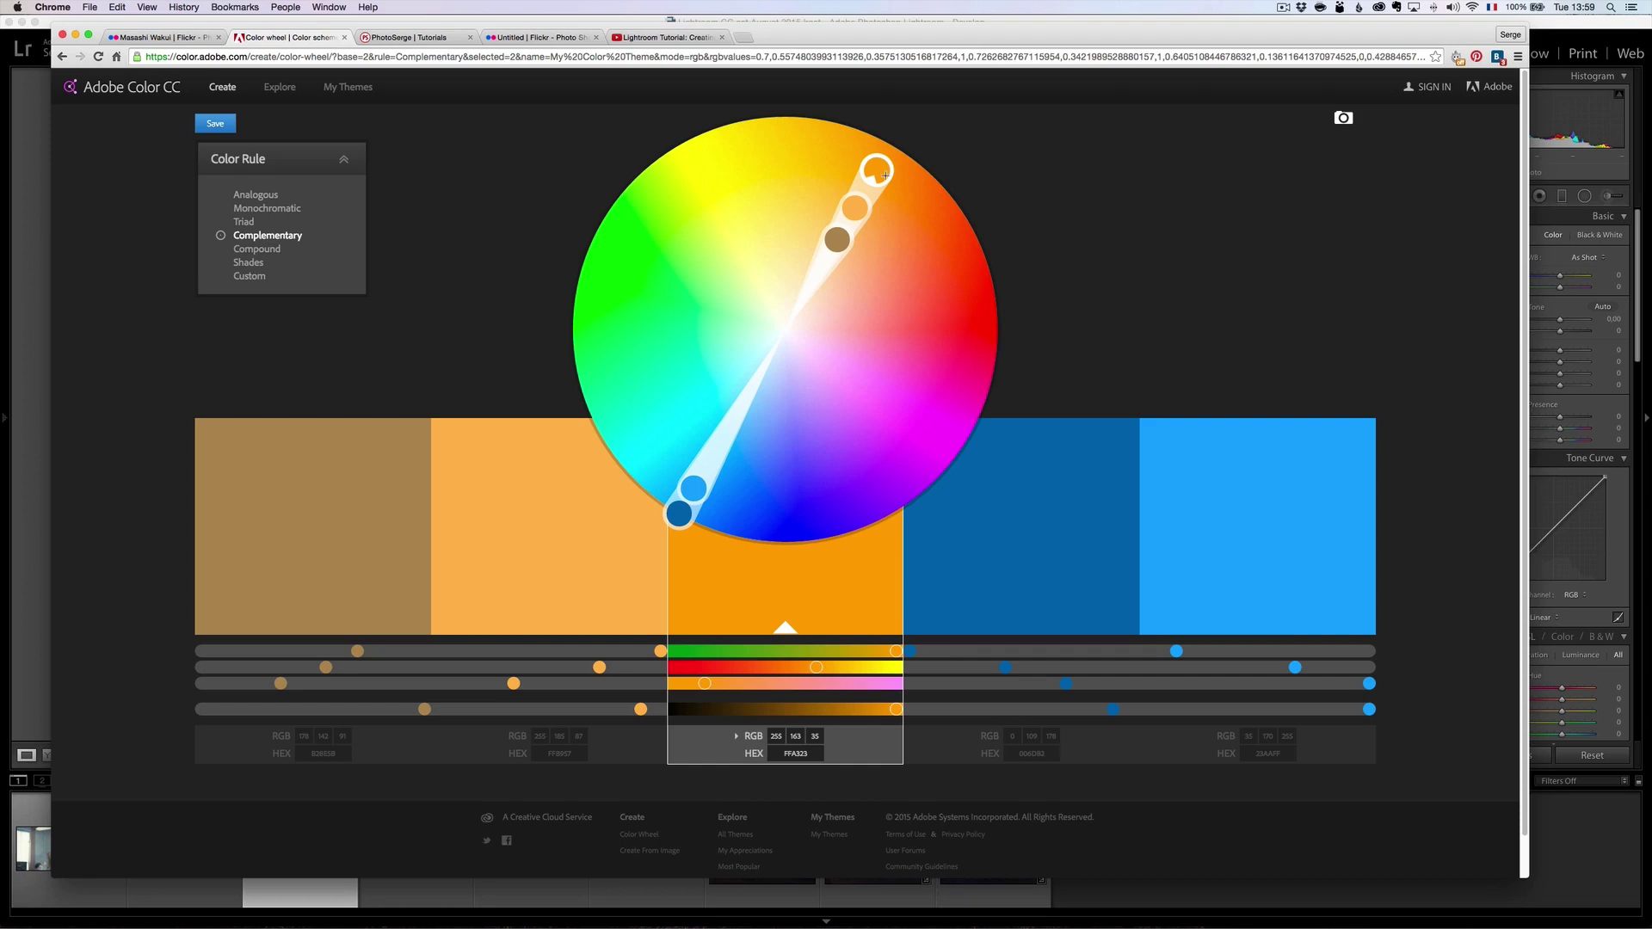
{"action": "left_click_drag", "start_coordinate": [885, 174], "coordinate": [866, 217]}
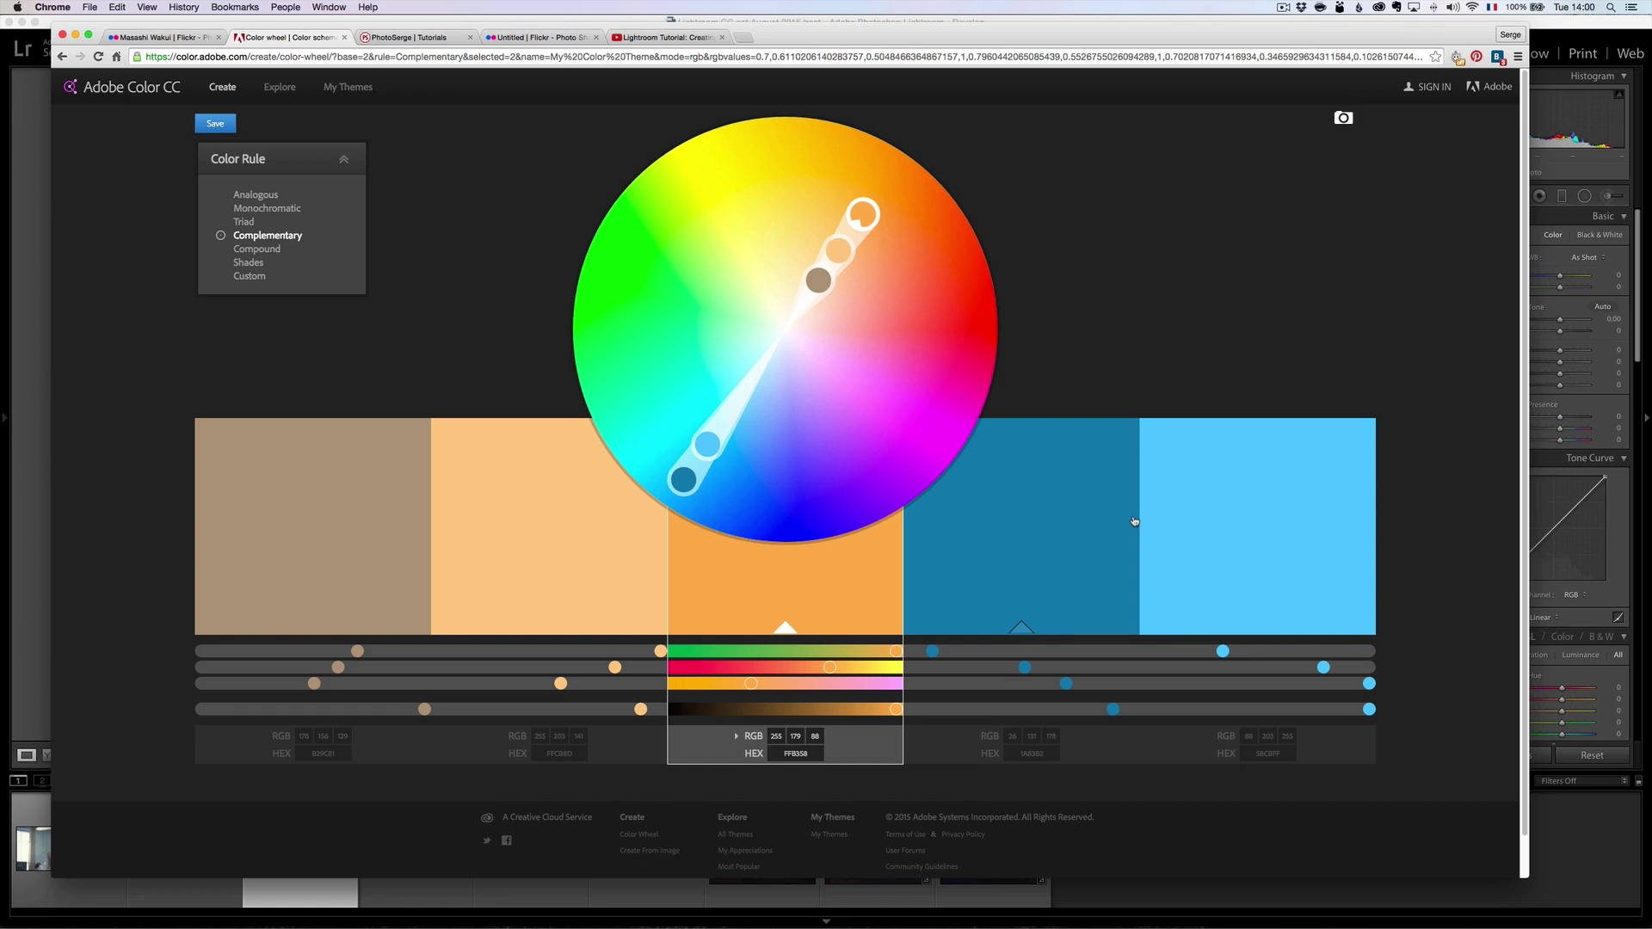
Return to Lightroom and open the untitled-24-2.dng night street photo, fitting the whole image in view
{"action": "key", "text": "super+Tab"}
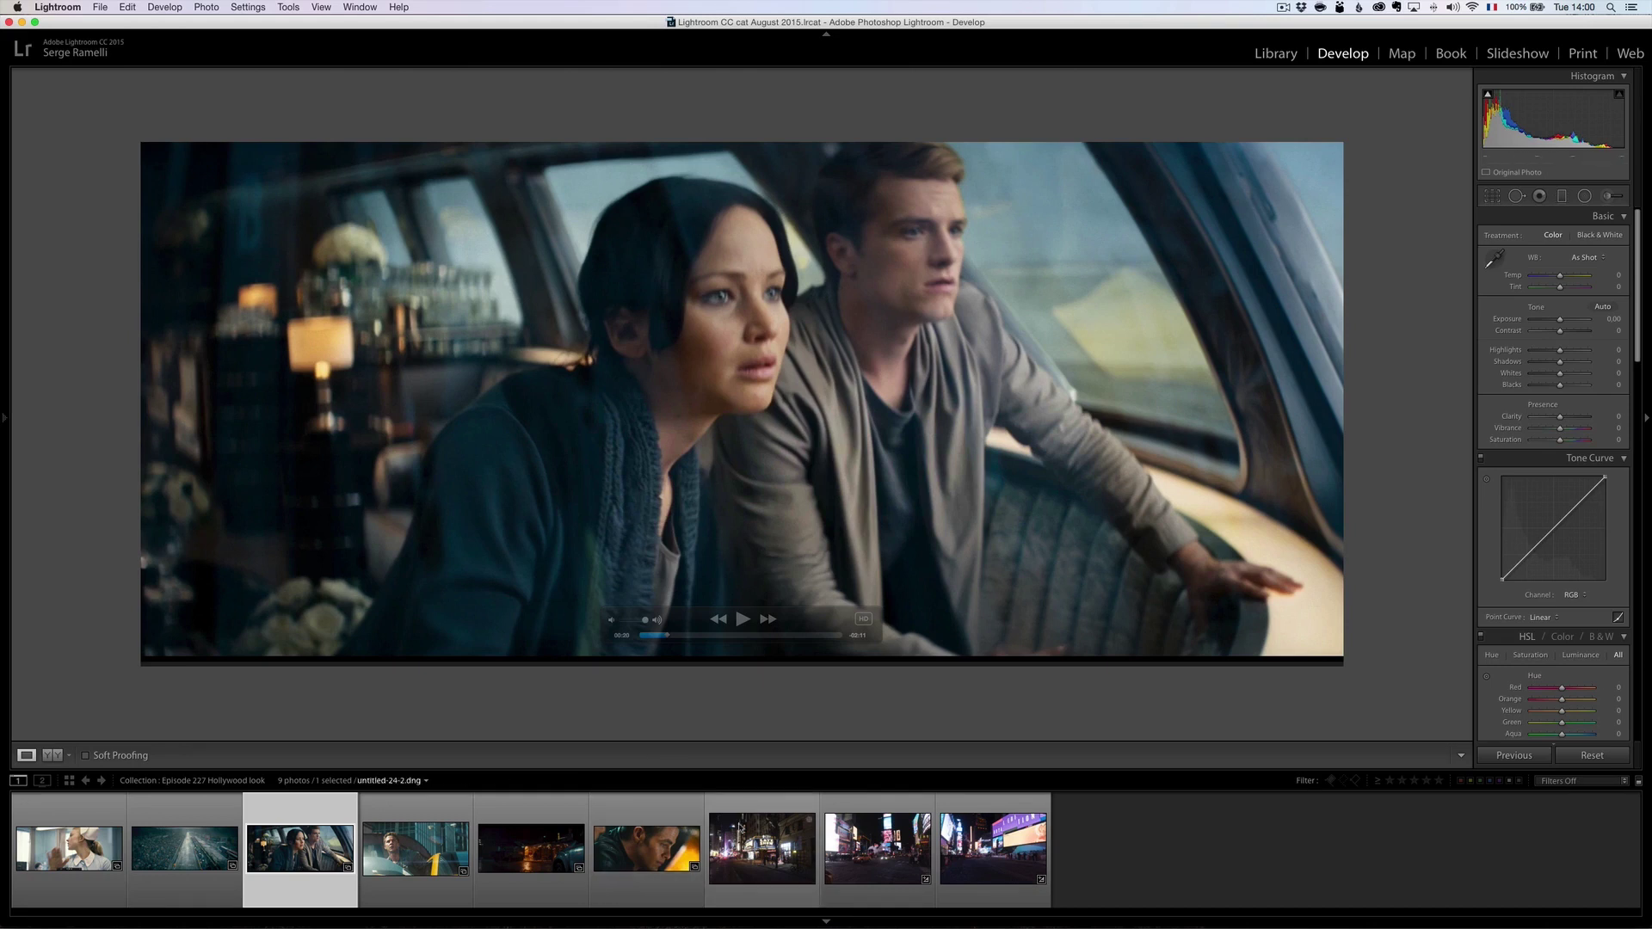
{"action": "left_click", "coordinate": [762, 847]}
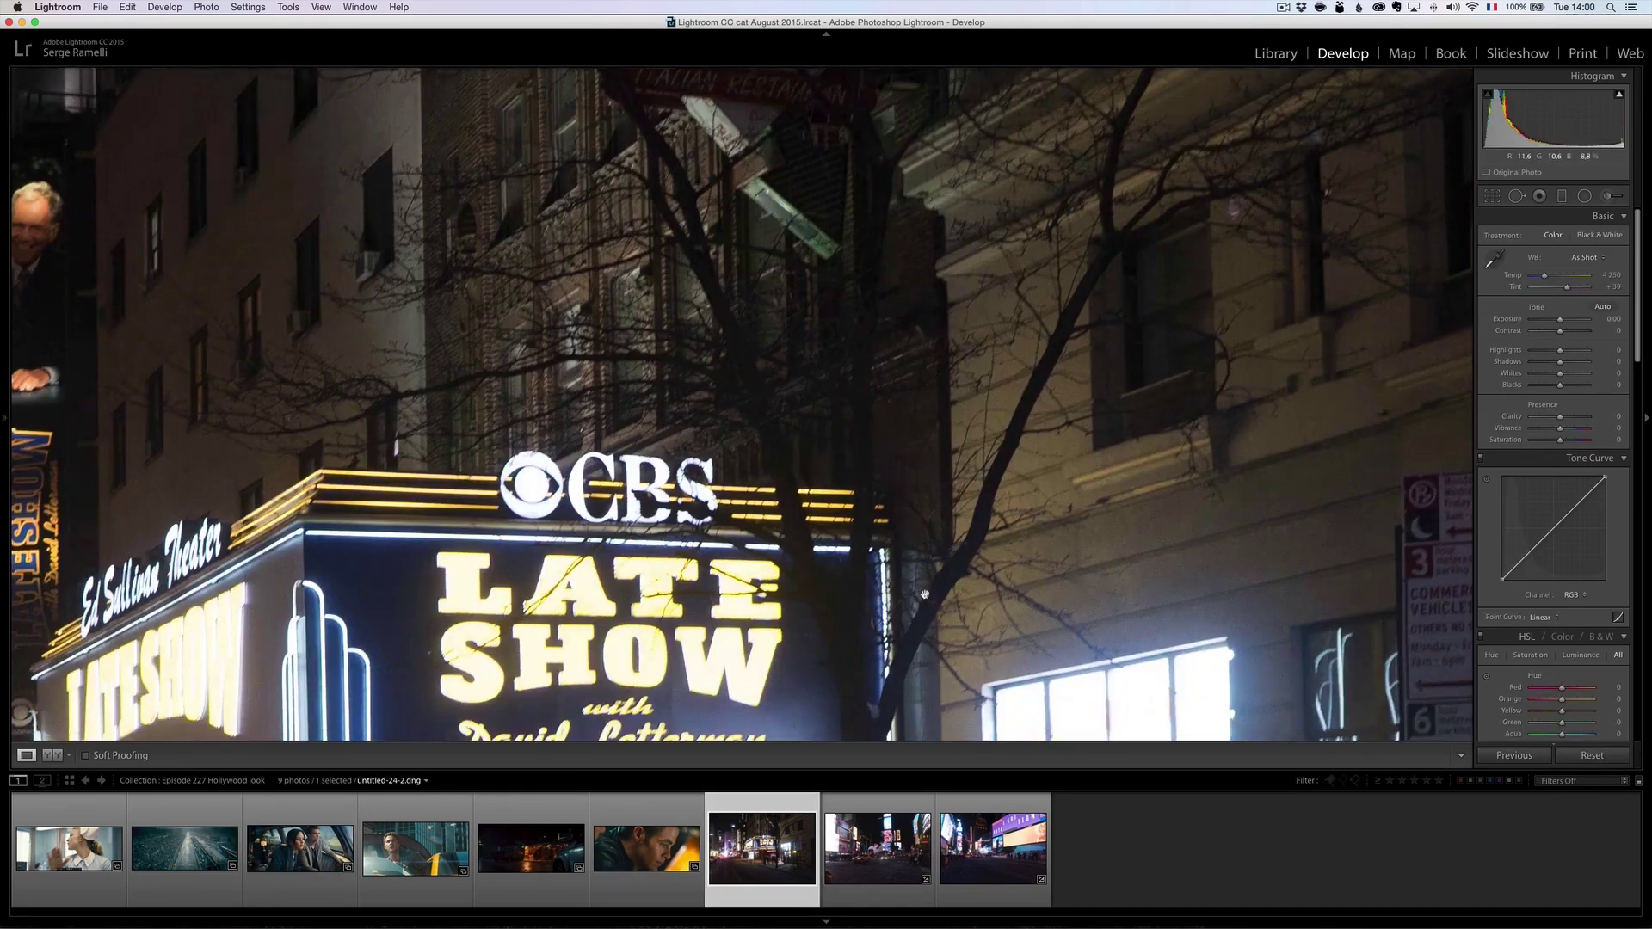
{"action": "left_click", "coordinate": [925, 593]}
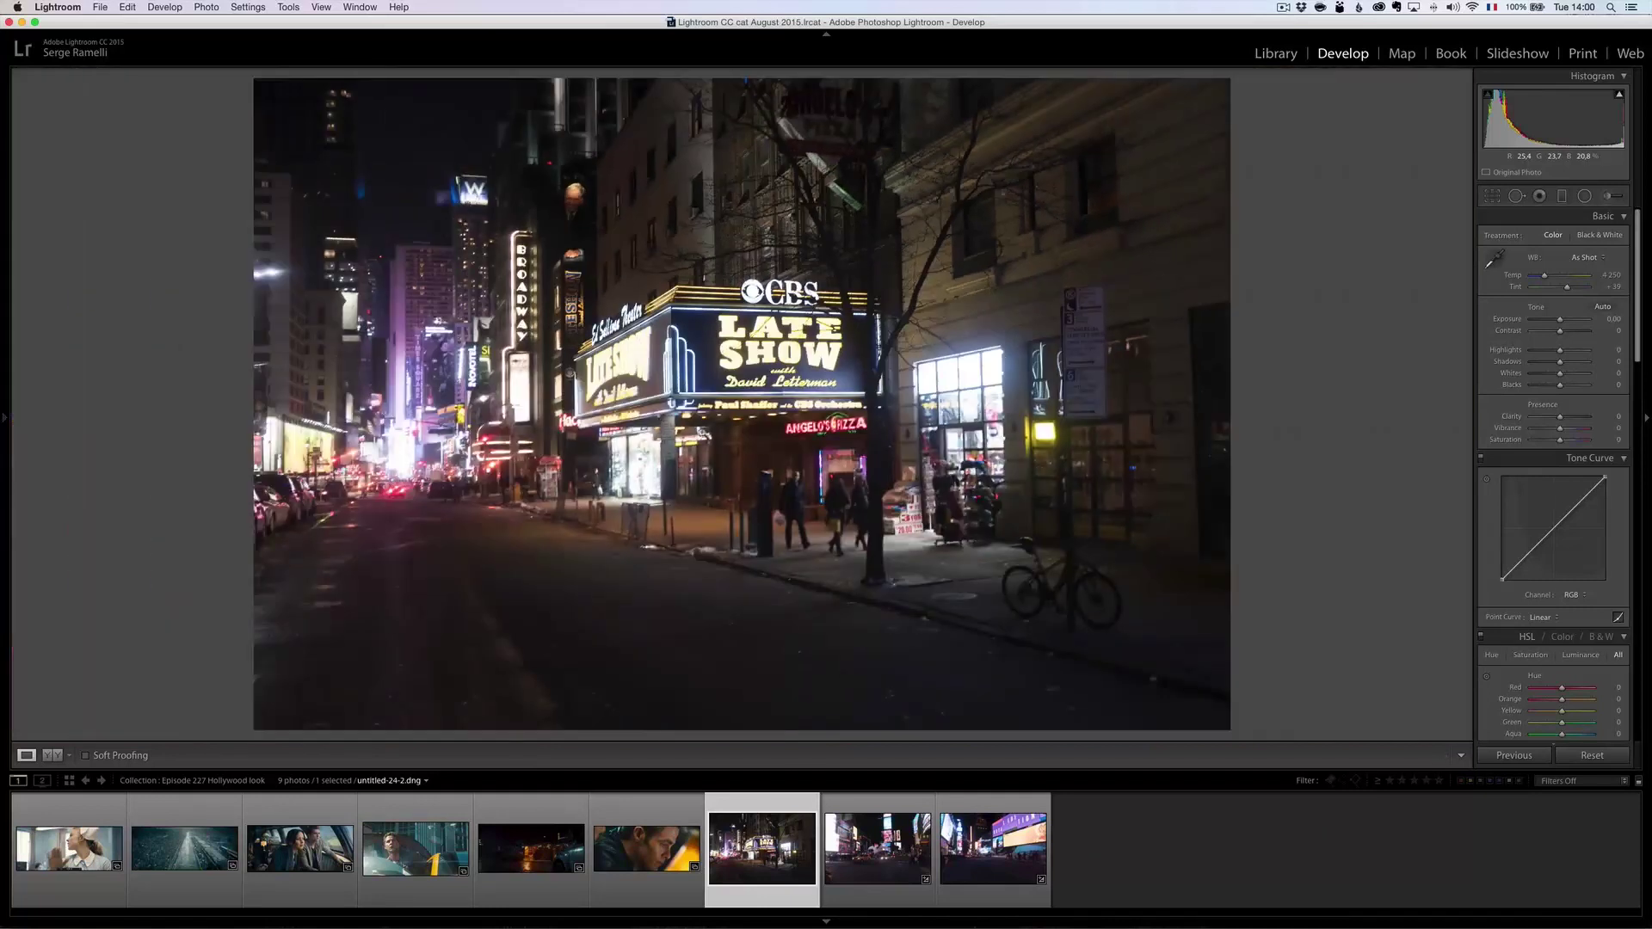
Switch to Chrome to examine the Flickr night alley reference photo, and return to Lightroom
{"action": "key", "text": "super+Tab"}
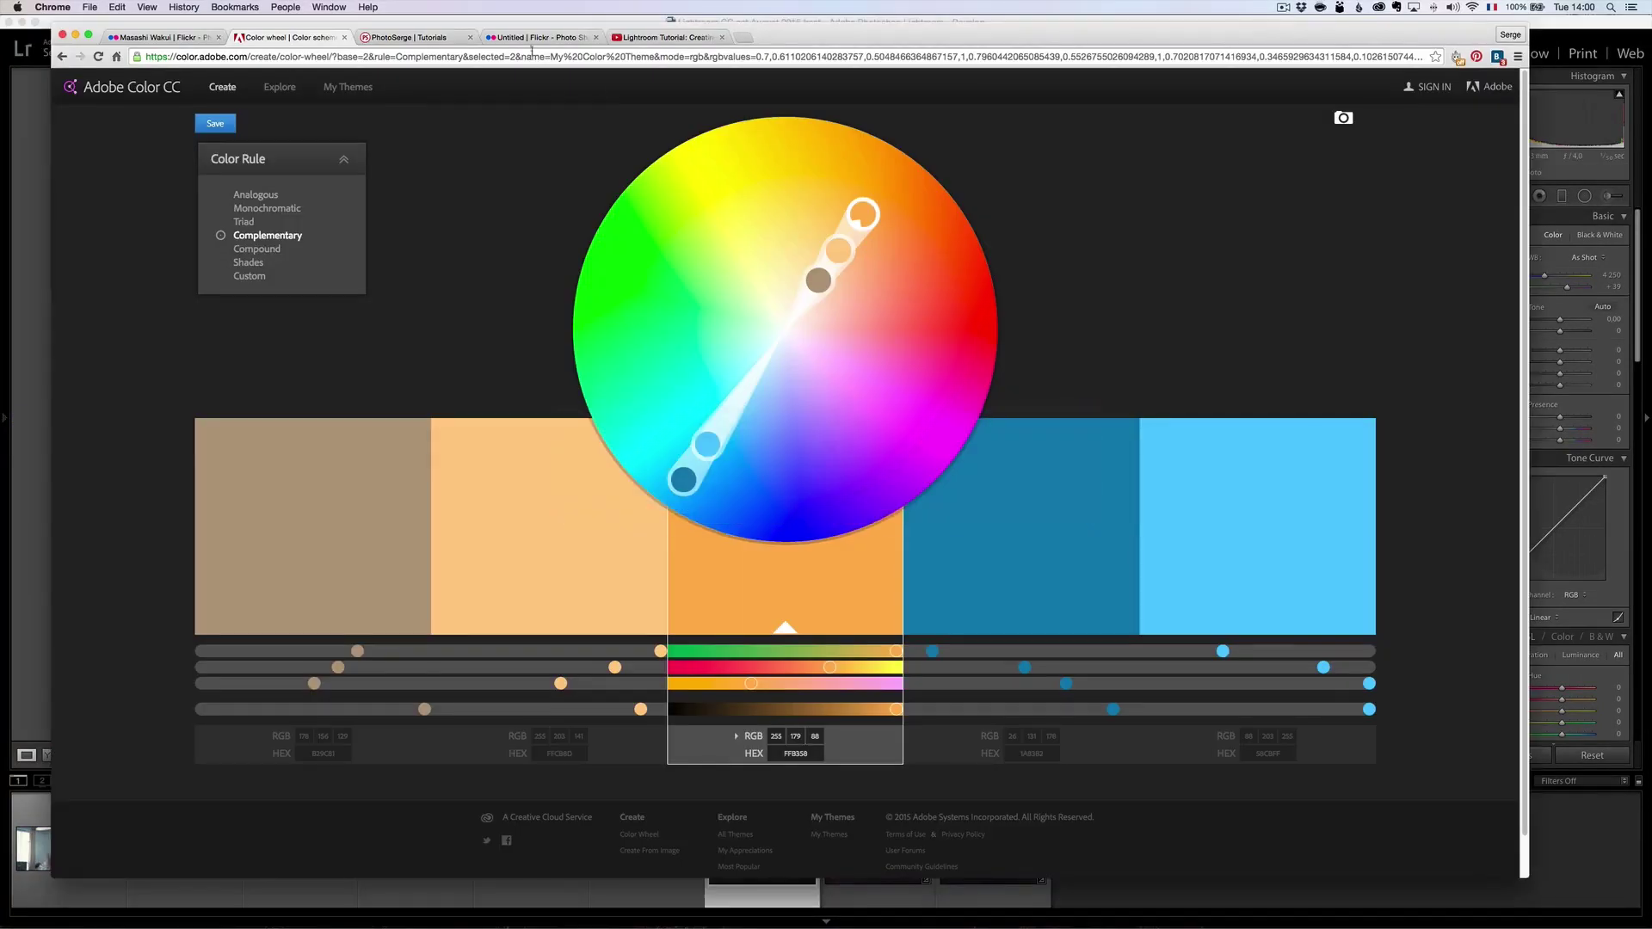
{"action": "left_click", "coordinate": [534, 39]}
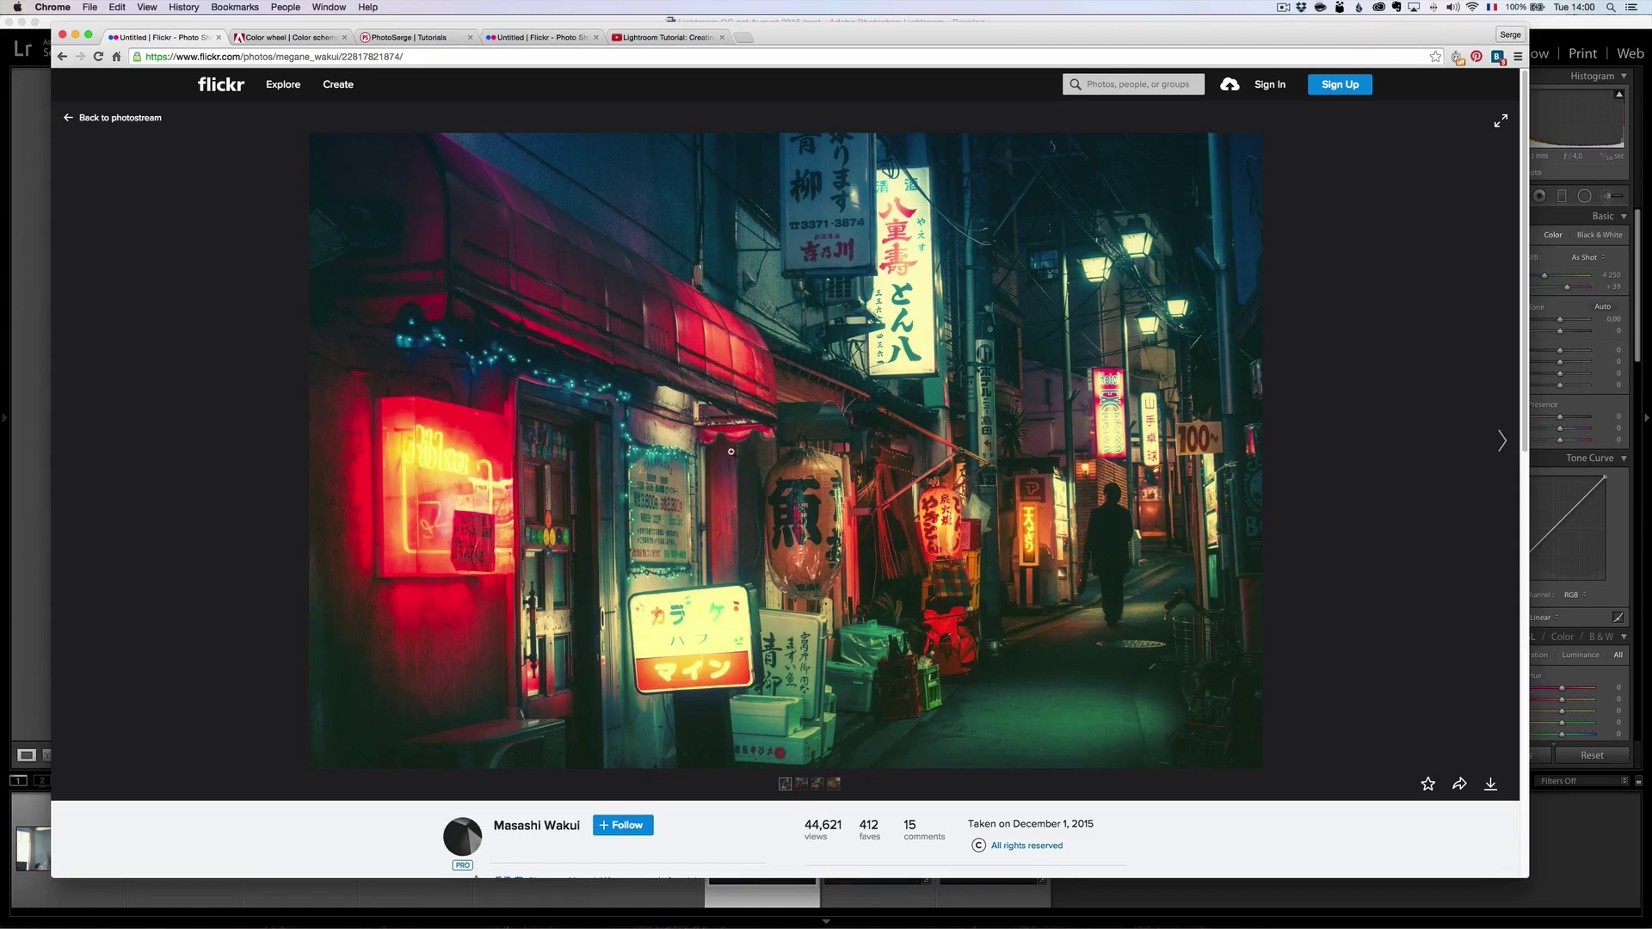
{"action": "key", "text": "super+Tab"}
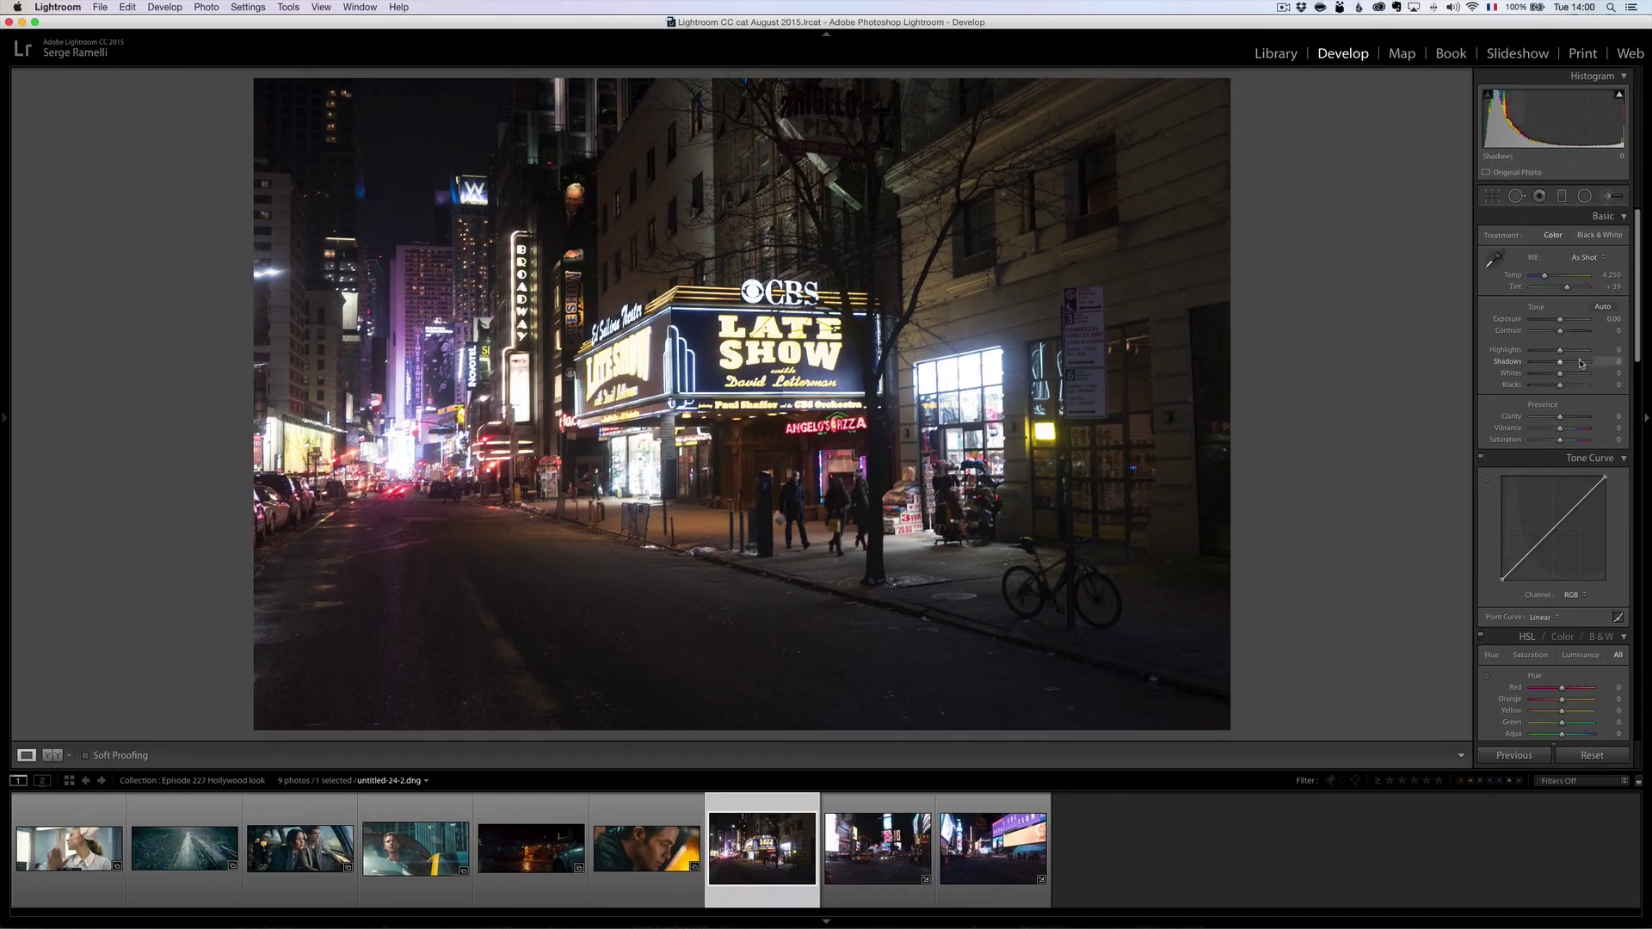
Set the street photo's Shadows to +100, Highlights to -80, Blacks to -31 and Whites to +63
{"action": "mouse_move", "coordinate": [1561, 365]}
{"action": "left_mouse_down"}
{"action": "mouse_move", "coordinate": [1591, 362]}
{"action": "mouse_move", "coordinate": [1538, 354]}
{"action": "left_mouse_up"}
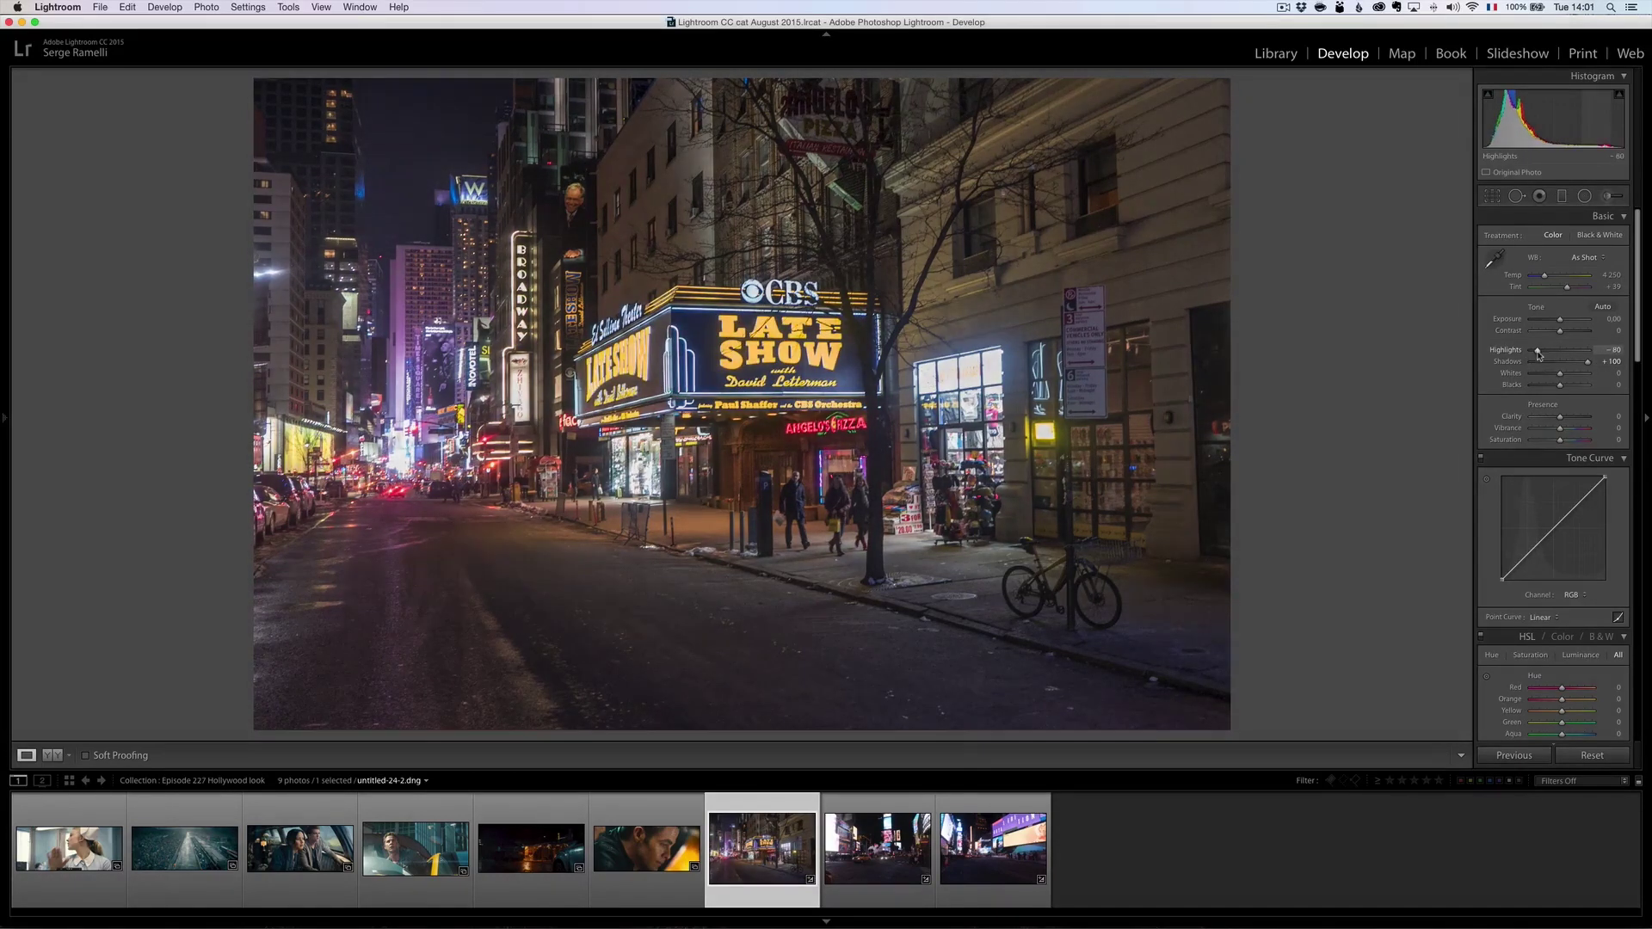
{"action": "left_click_drag", "start_coordinate": [1557, 388], "coordinate": [1552, 391]}
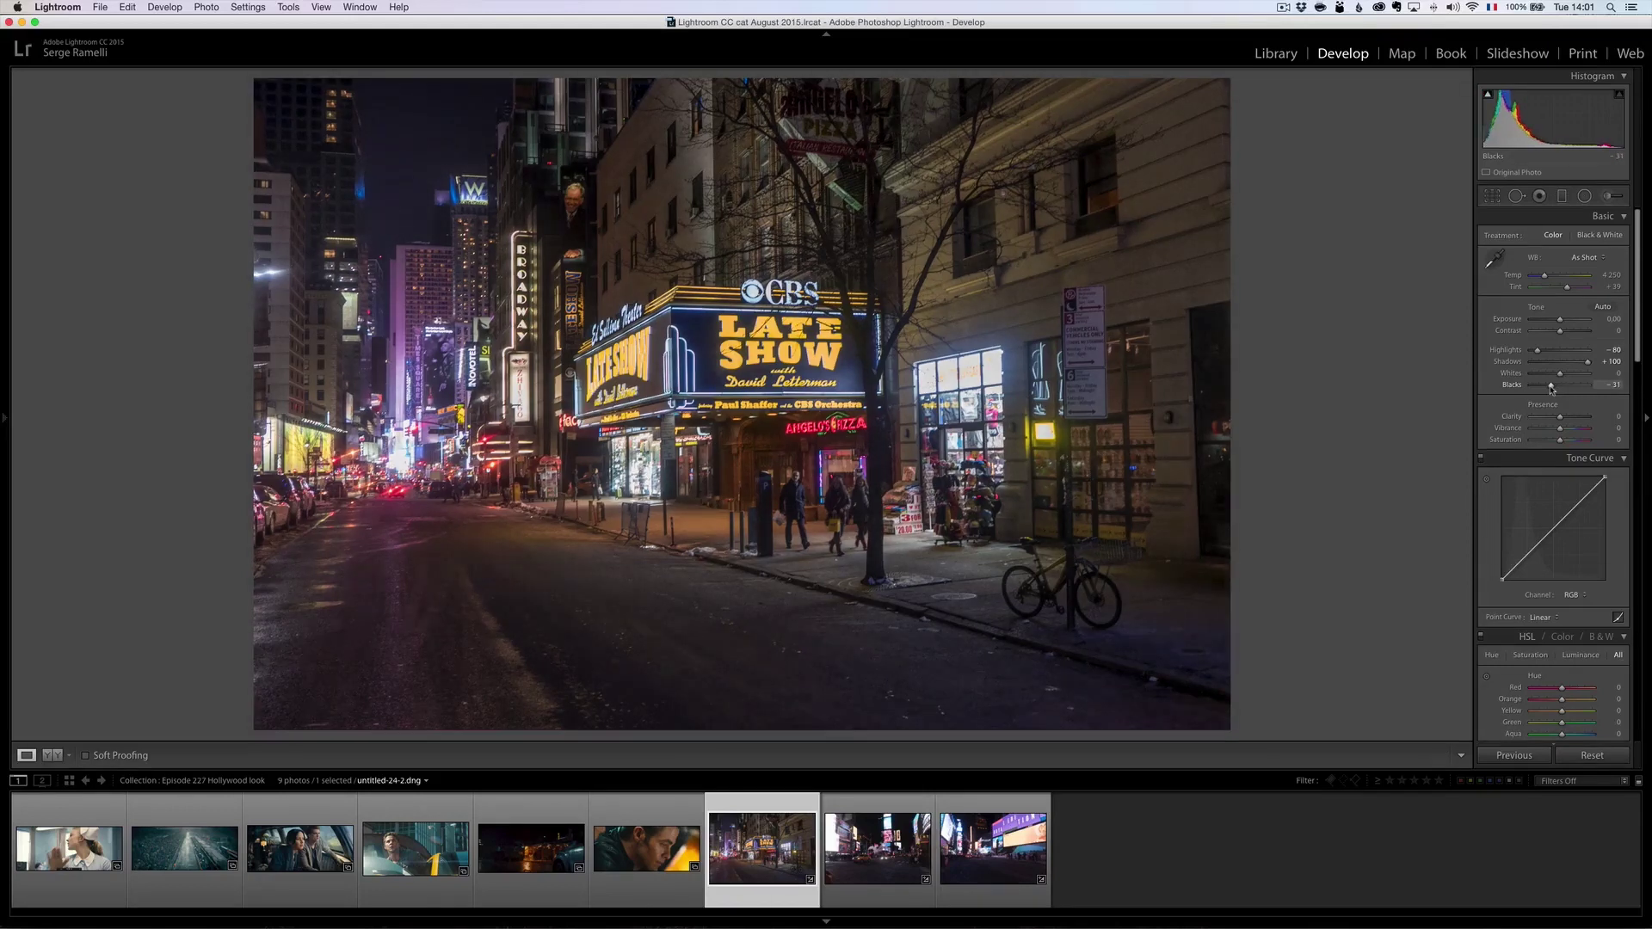
{"action": "left_click_drag", "start_coordinate": [1562, 377], "coordinate": [1580, 379]}
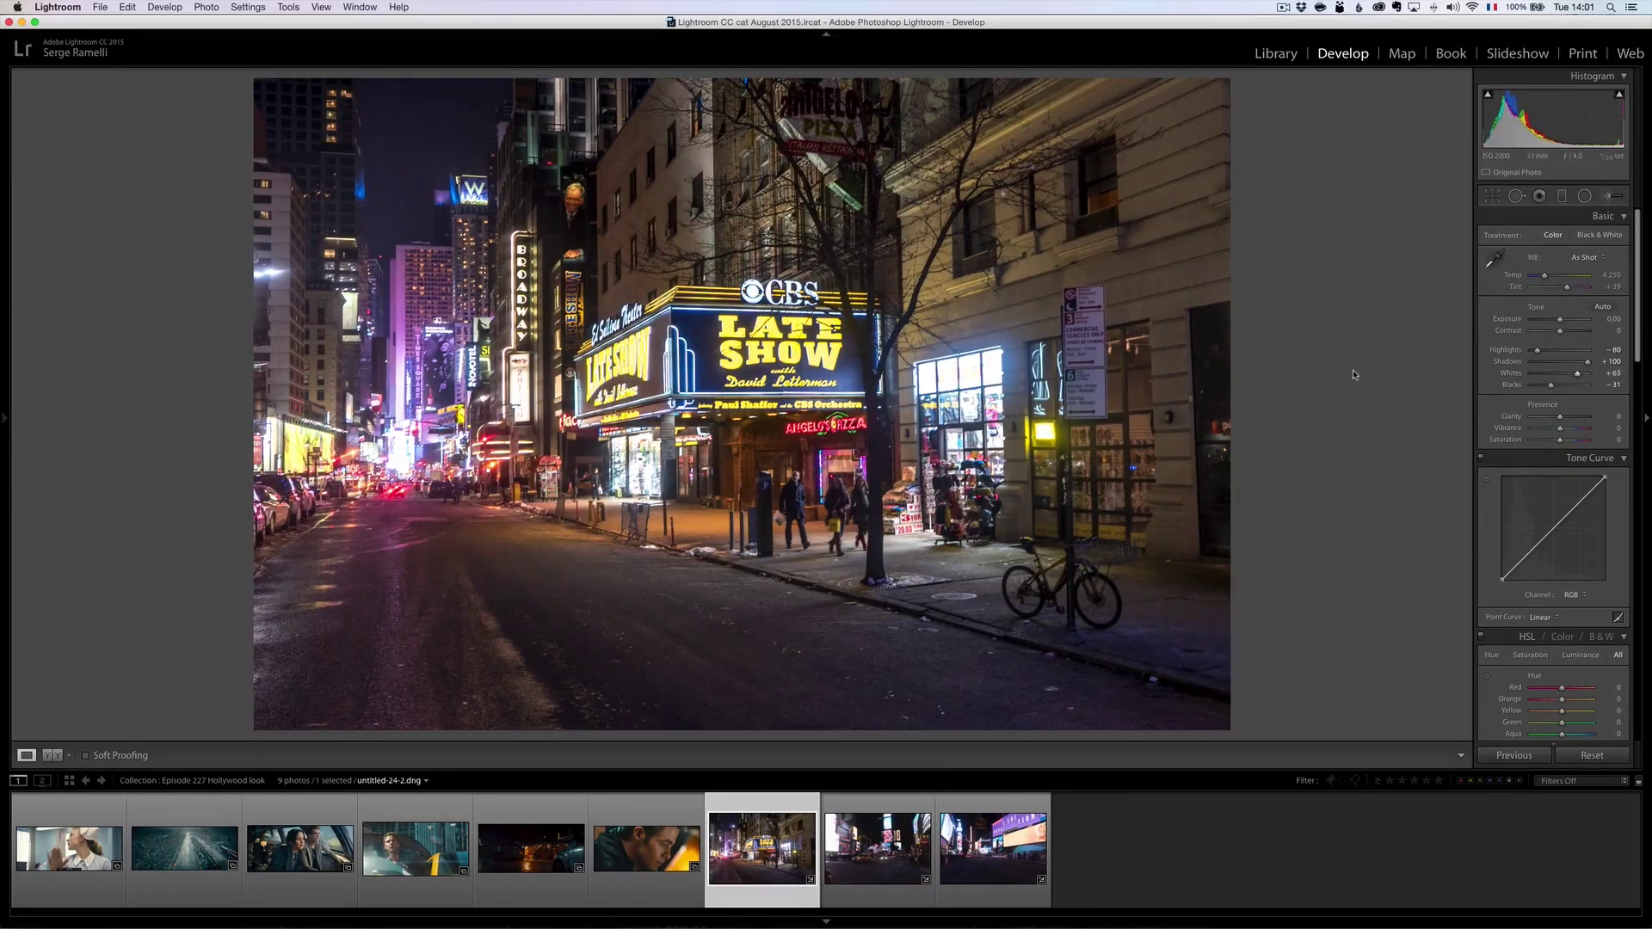
Compare with the Flickr reference in Chrome, and in Lightroom set Blacks to -19, Exposure to +0.15 and Contrast to -13
{"action": "key", "text": "super+Tab"}
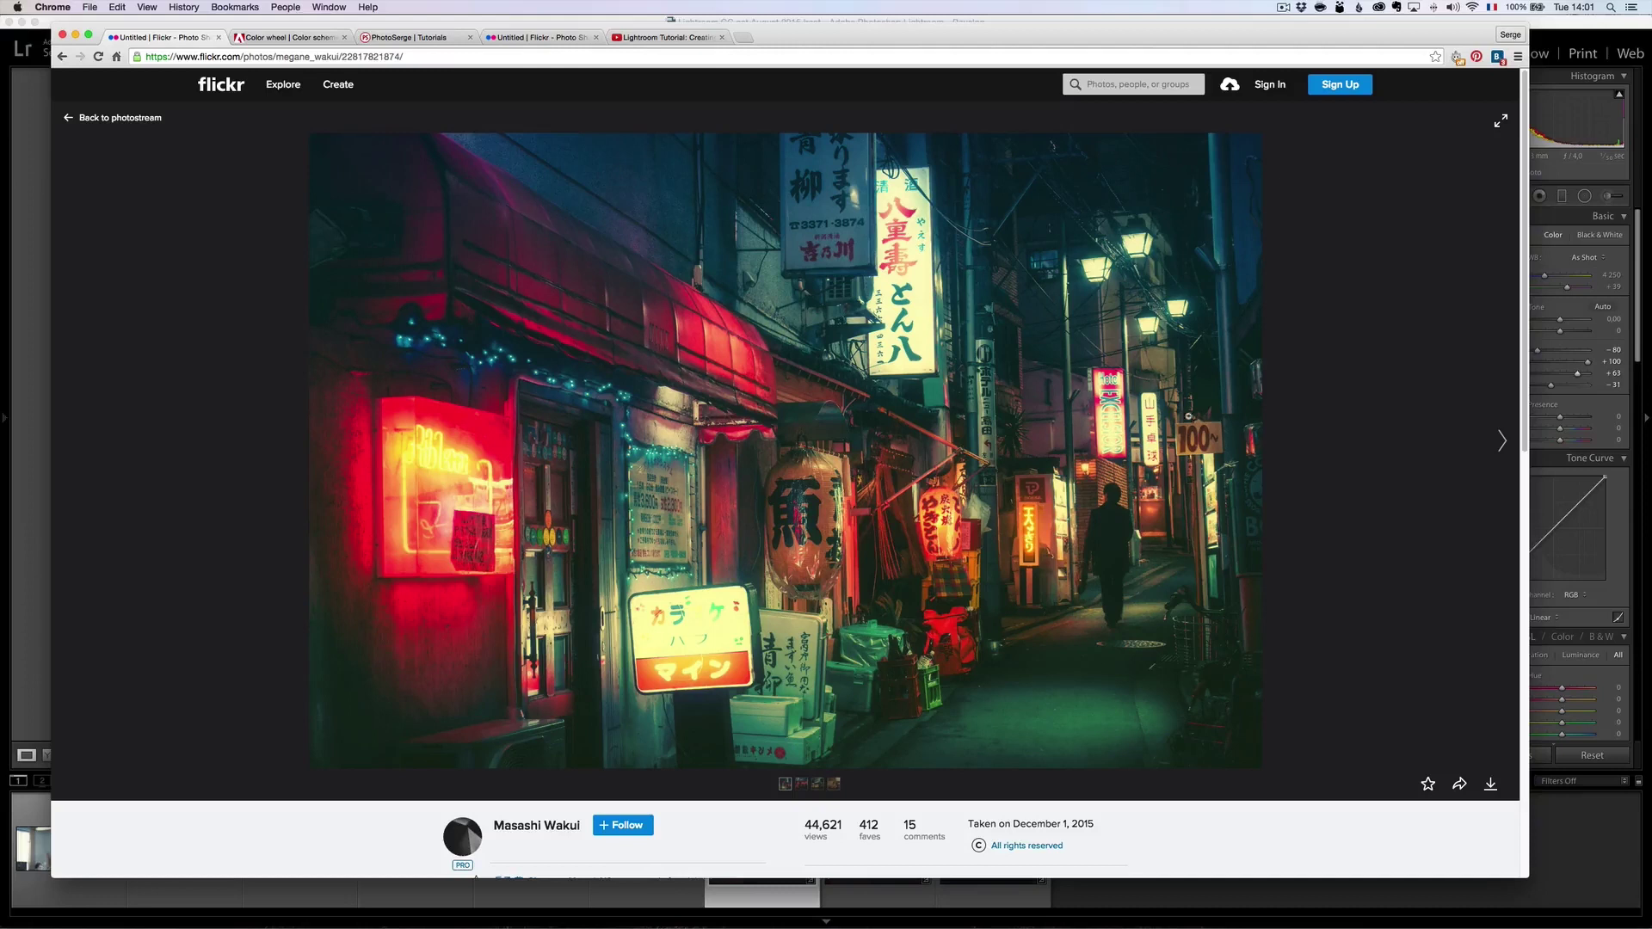
{"action": "key", "text": "super+Tab"}
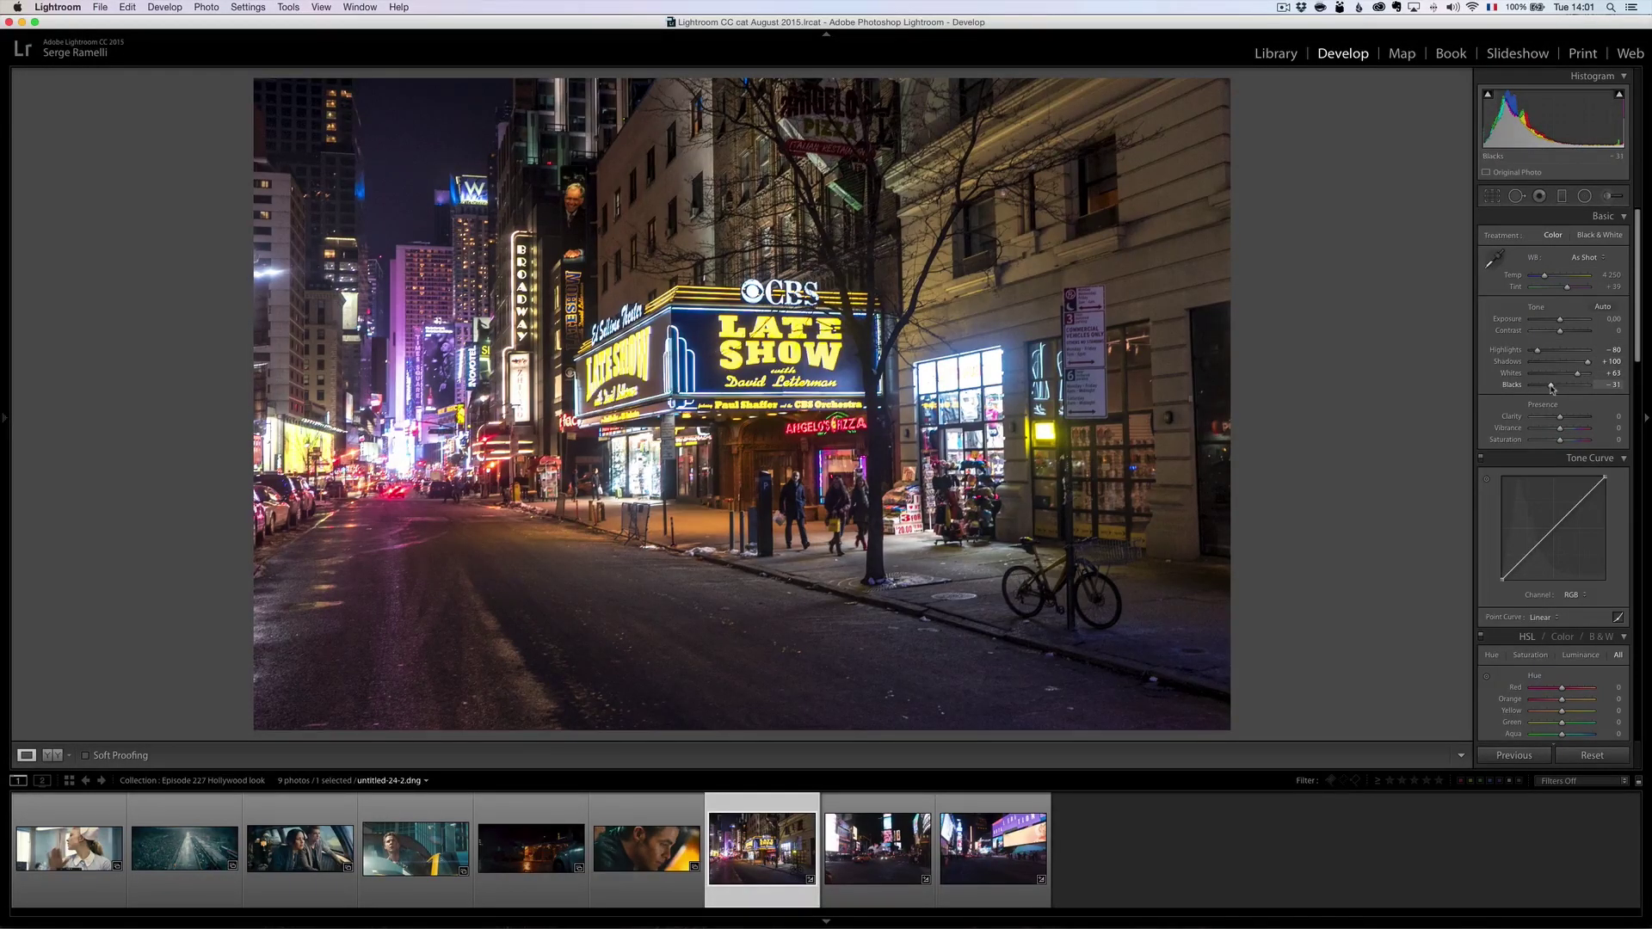
{"action": "left_click_drag", "start_coordinate": [1553, 389], "coordinate": [1557, 387]}
{"action": "left_click_drag", "start_coordinate": [1560, 320], "coordinate": [1564, 321]}
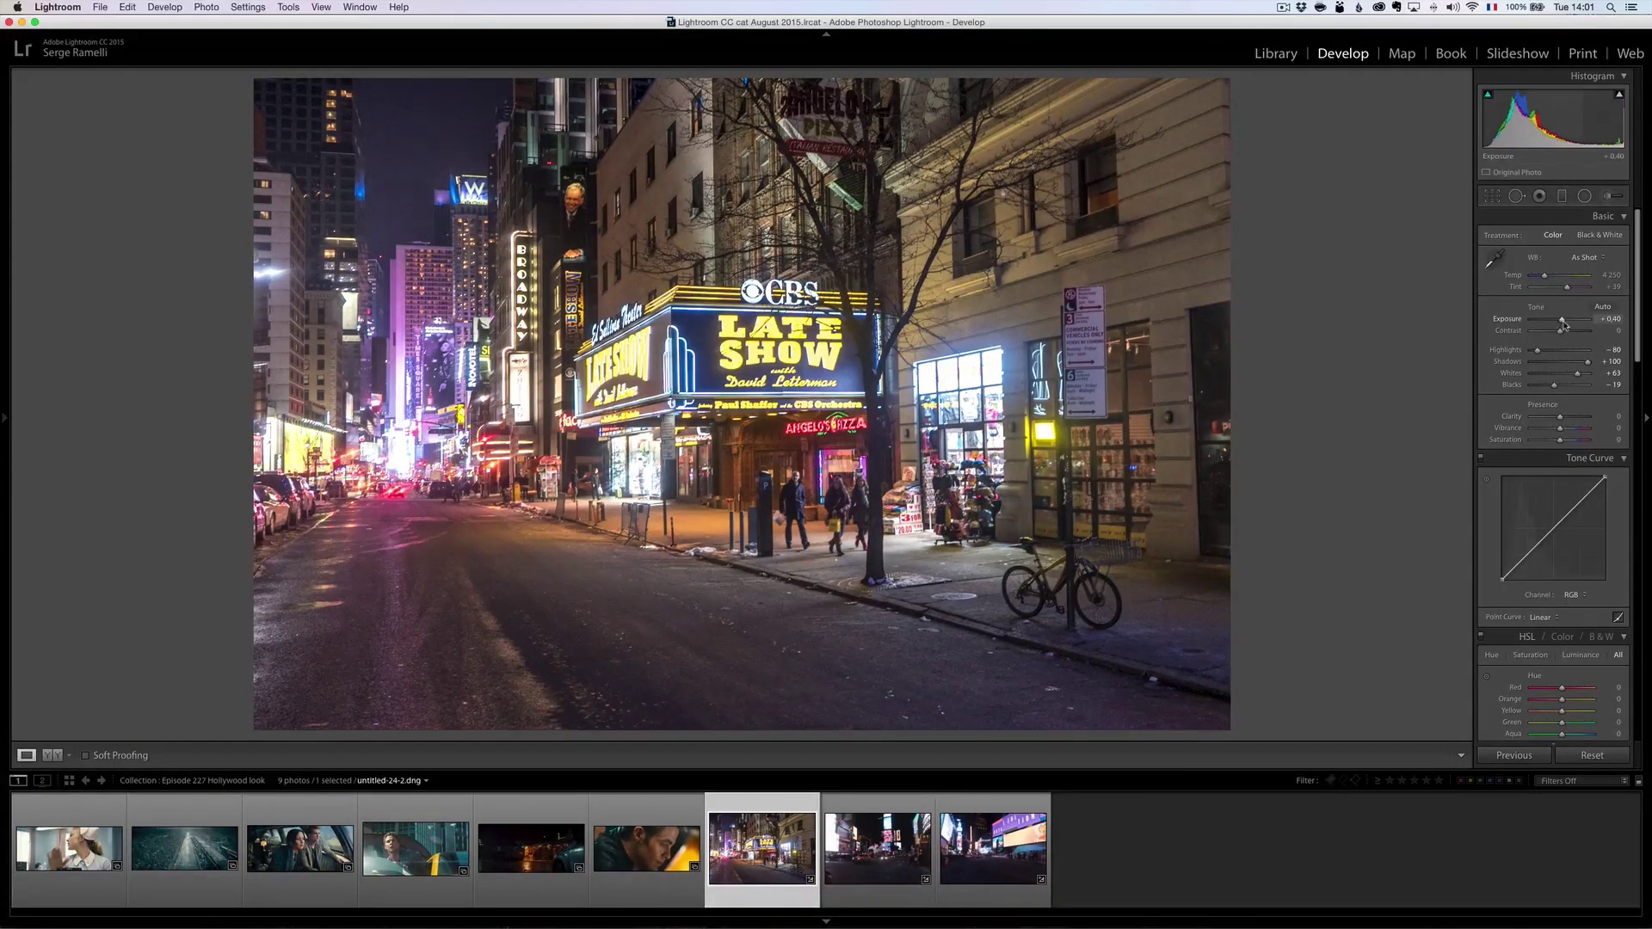
{"action": "left_click_drag", "start_coordinate": [1564, 325], "coordinate": [1562, 327]}
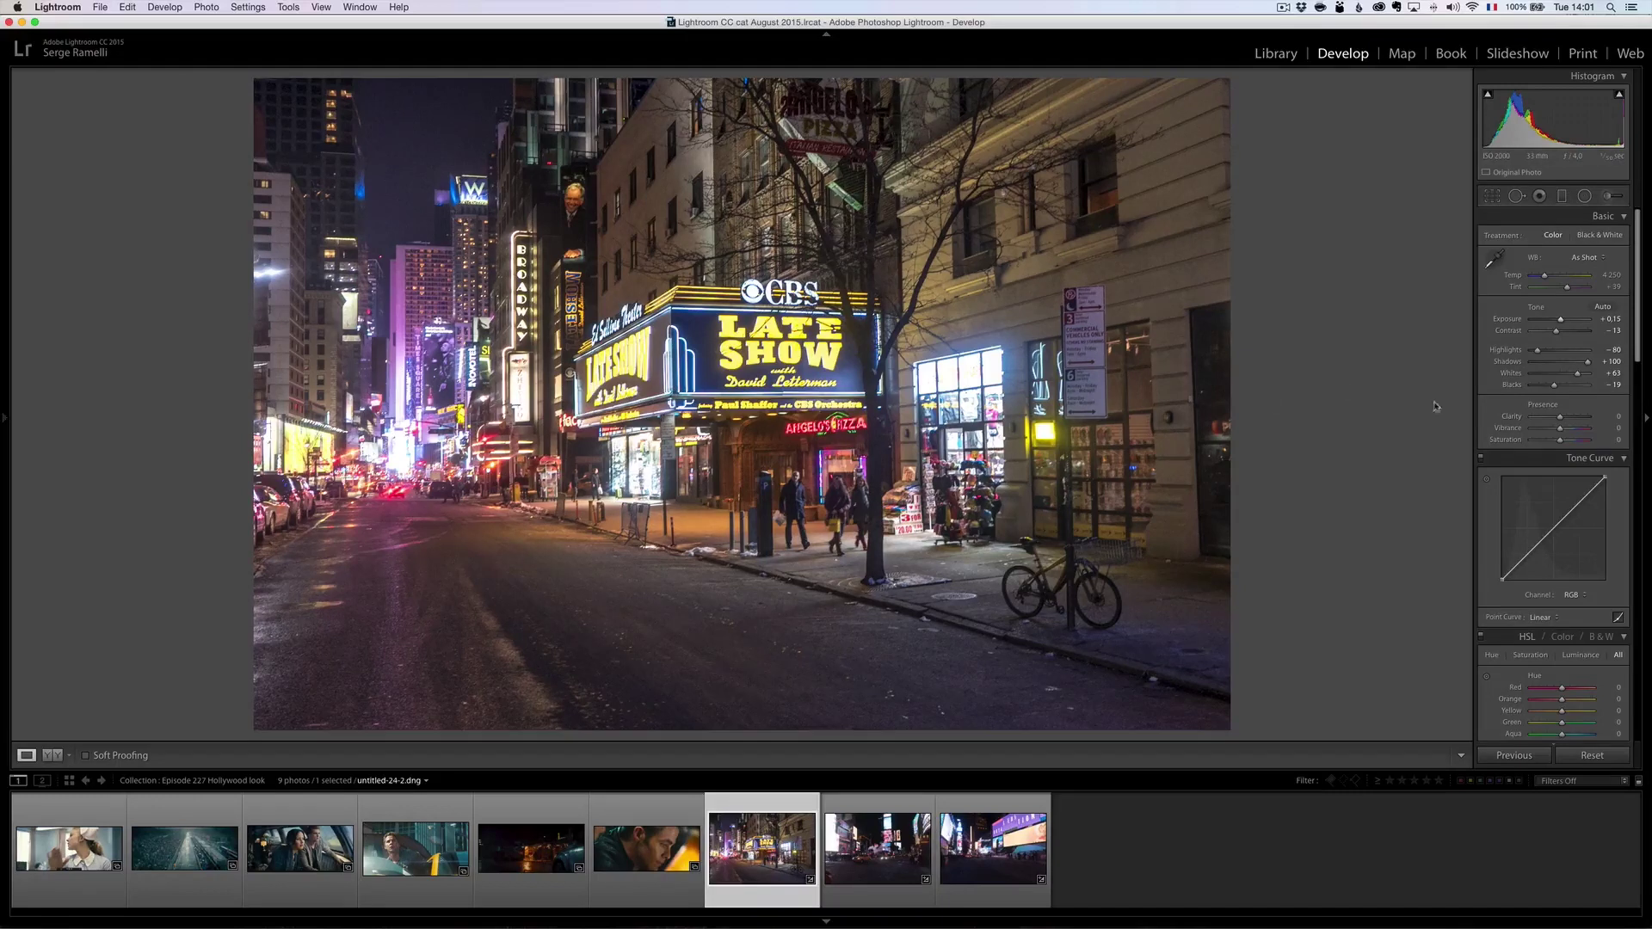
Enable lens profile corrections with automatic Upright, and darken the photo's edges with a post-crop vignette
{"action": "scroll", "coordinate": [1551, 396], "scroll_direction": "down", "scroll_amount": 15}
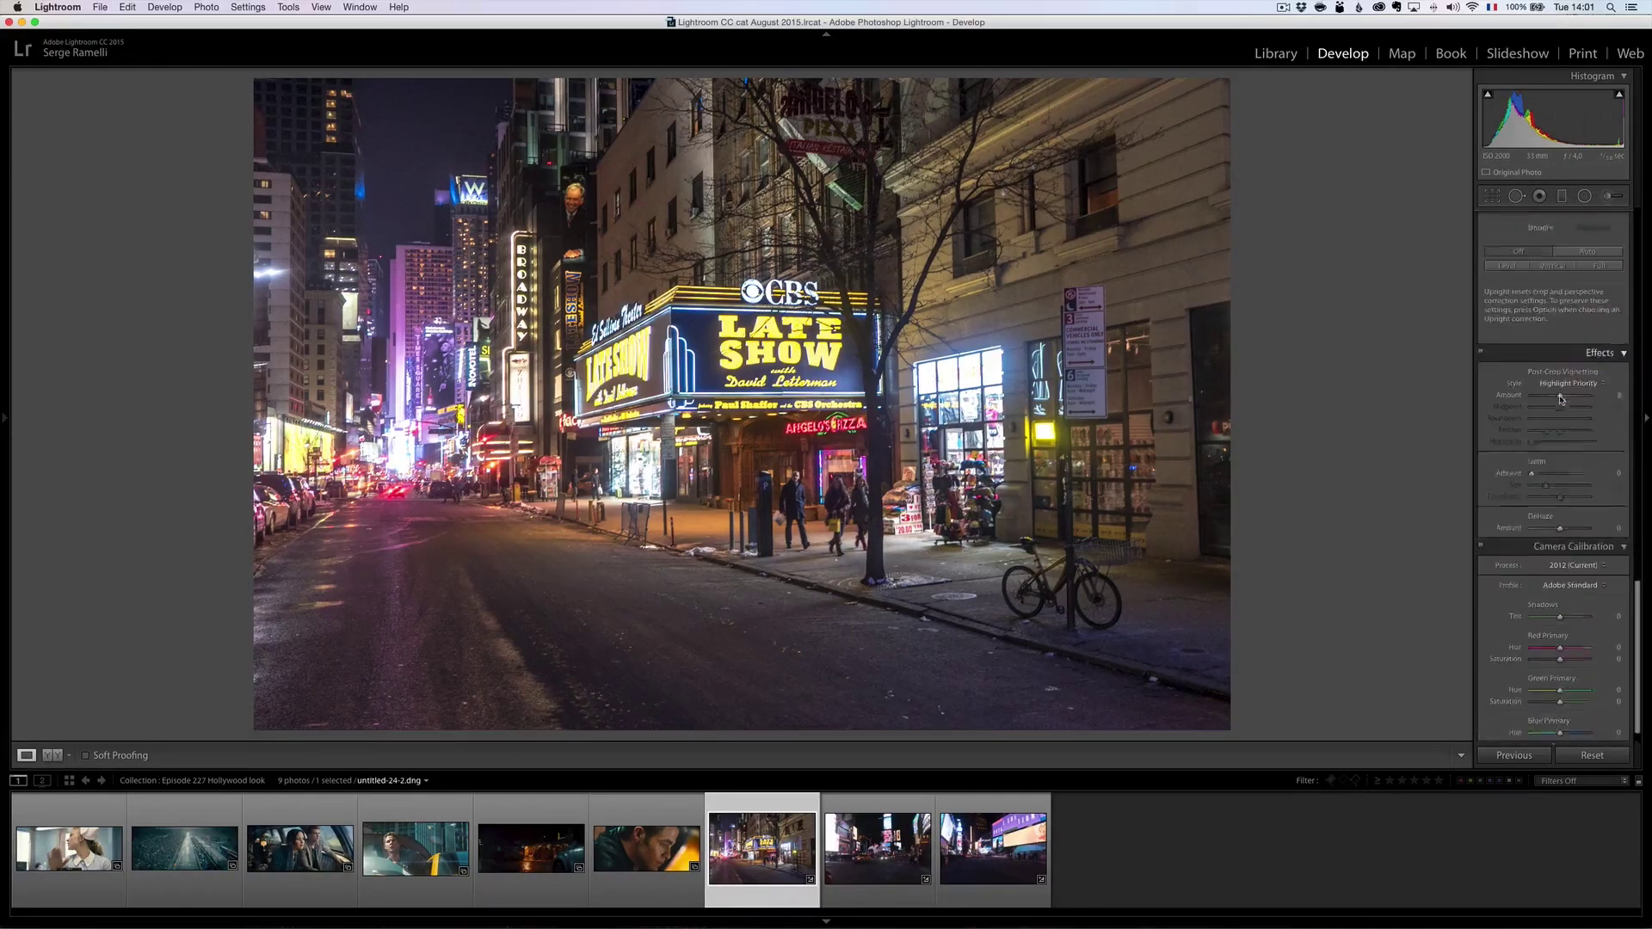
{"action": "scroll", "coordinate": [1561, 399], "scroll_direction": "up", "scroll_amount": 4}
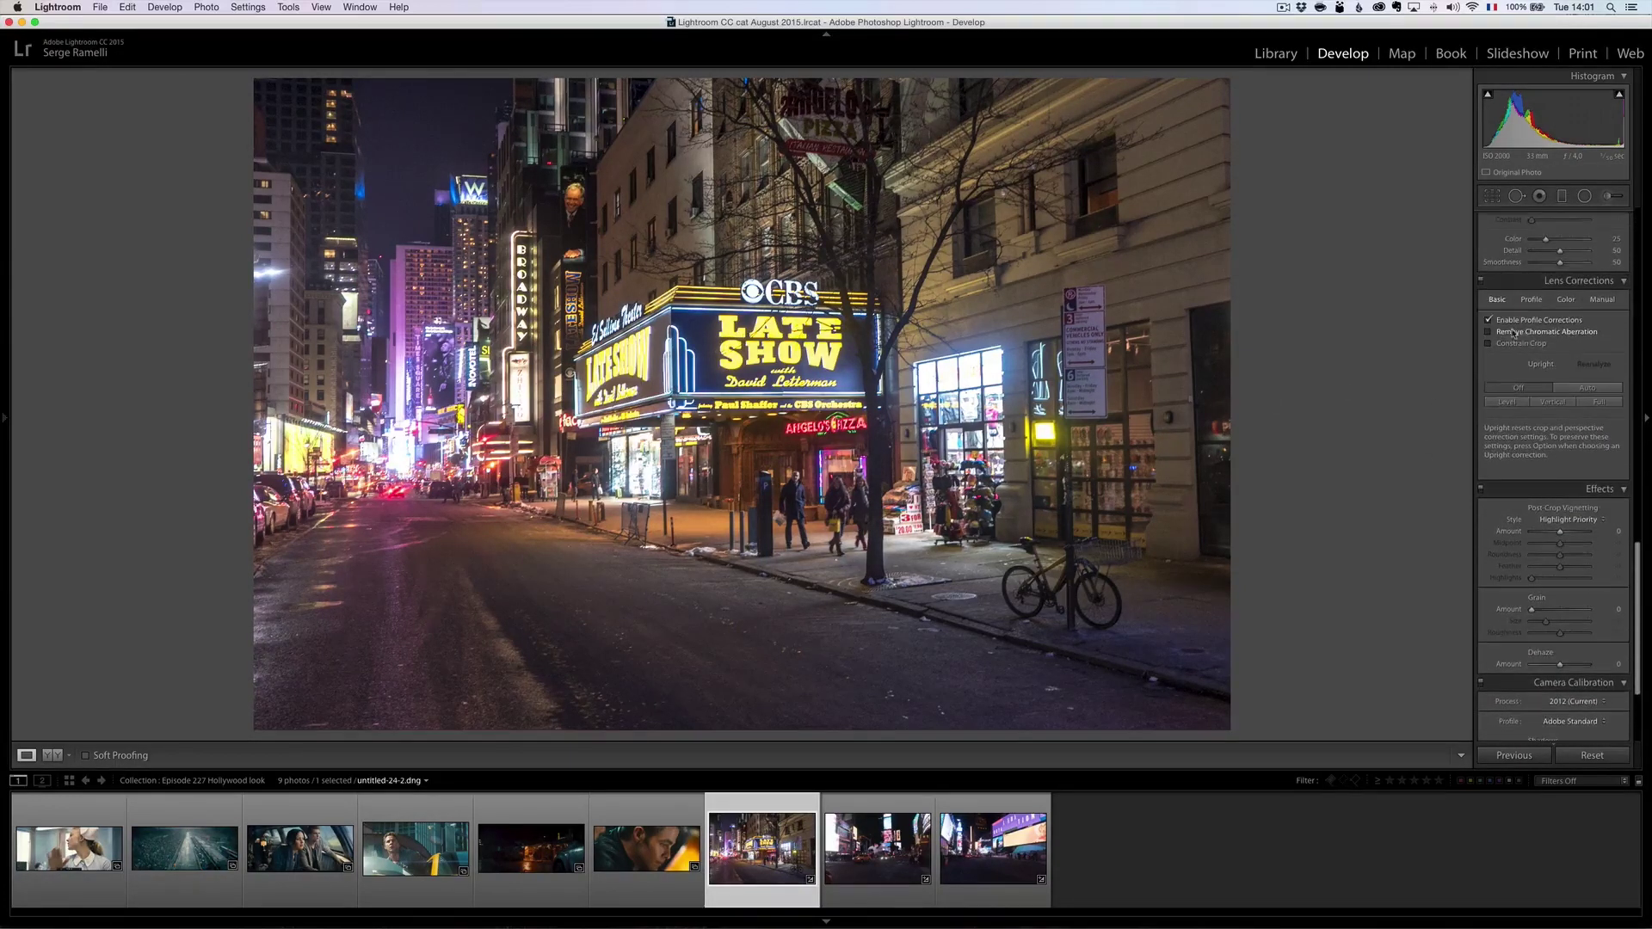
{"action": "left_click", "coordinate": [1585, 390]}
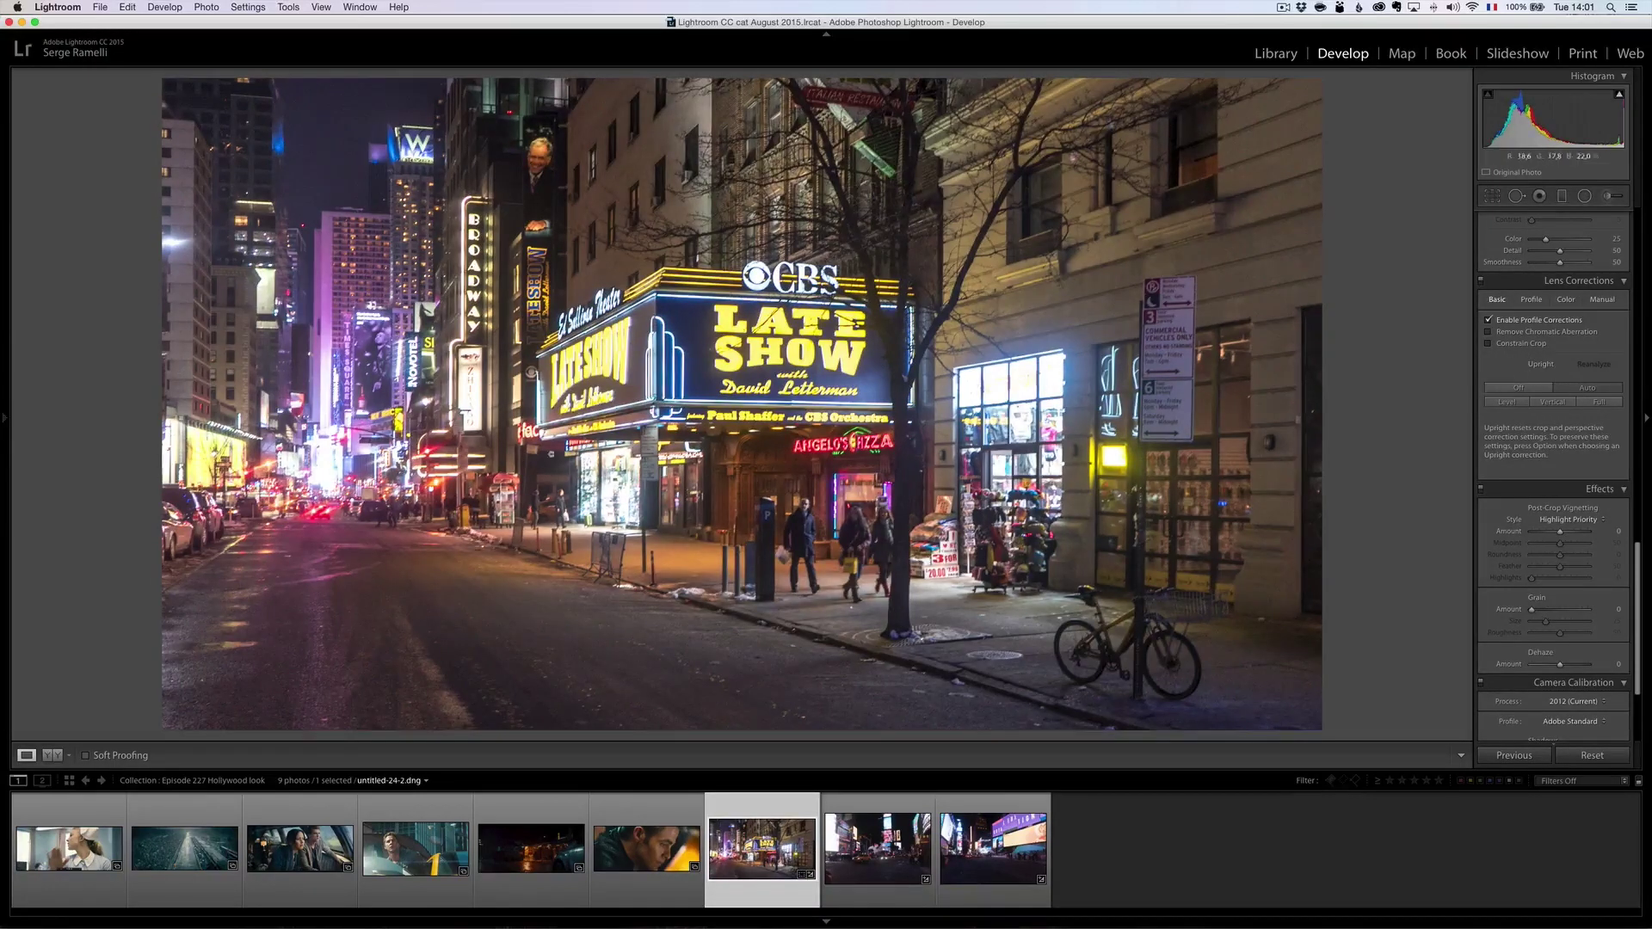
{"action": "scroll", "coordinate": [1551, 440], "scroll_direction": "down", "scroll_amount": 3}
{"action": "left_click_drag", "start_coordinate": [1560, 456], "coordinate": [1549, 461]}
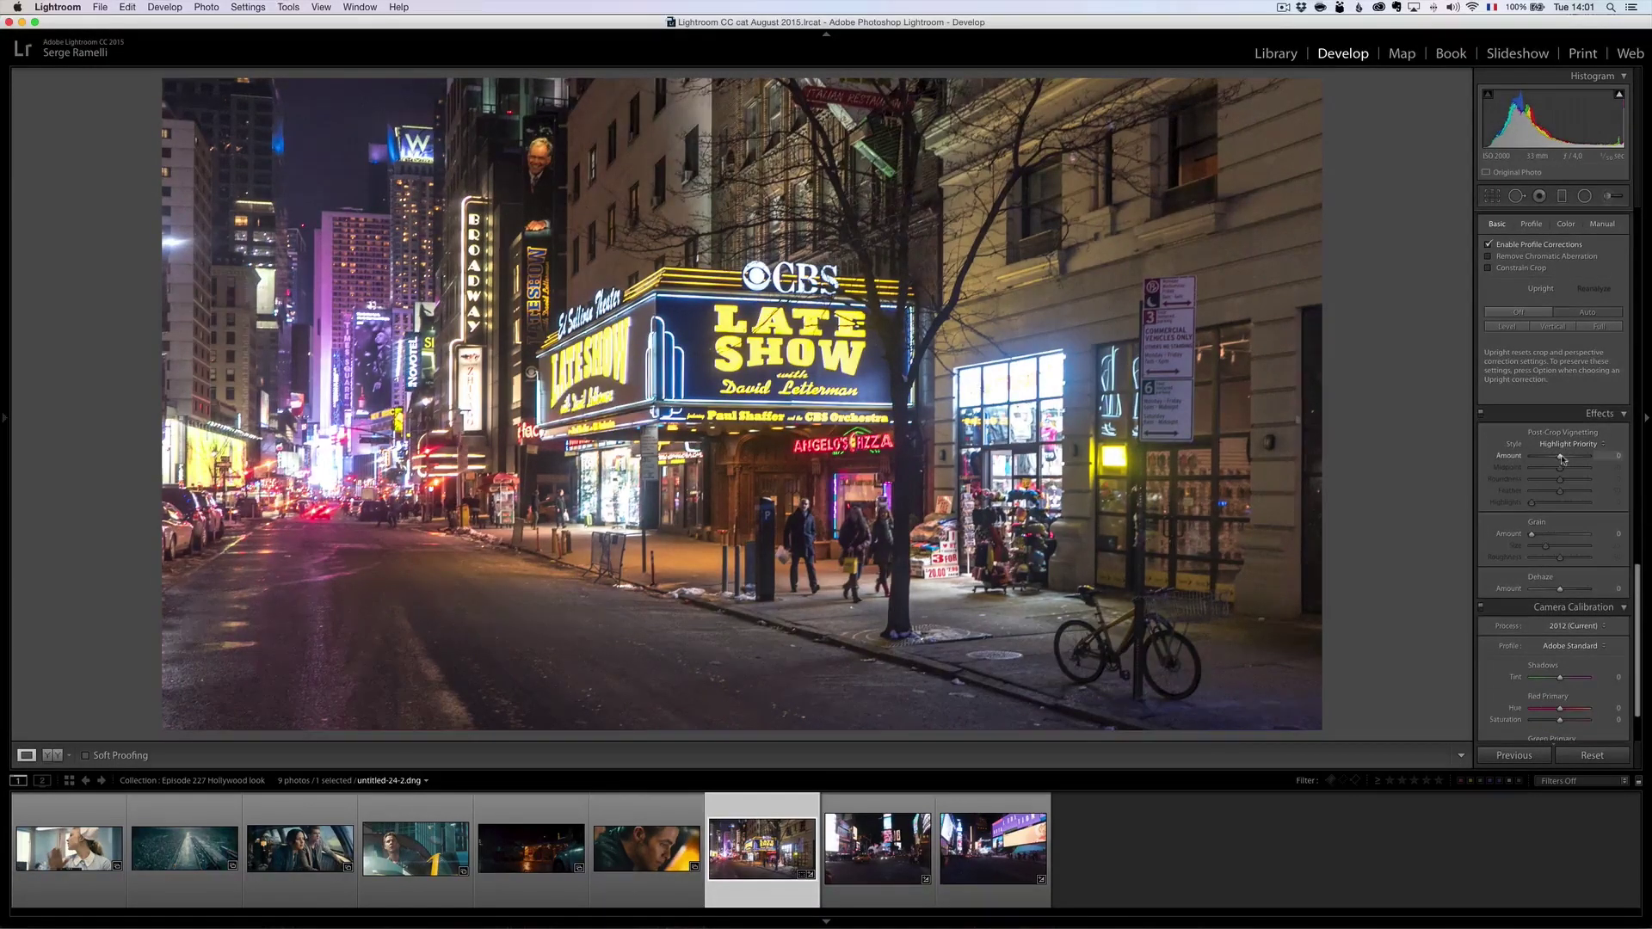
Lower Contrast to -26 and Clarity to -19, and compare the street photo with the Flickr reference in Chrome
{"action": "scroll", "coordinate": [1549, 459], "scroll_direction": "up", "scroll_amount": 10}
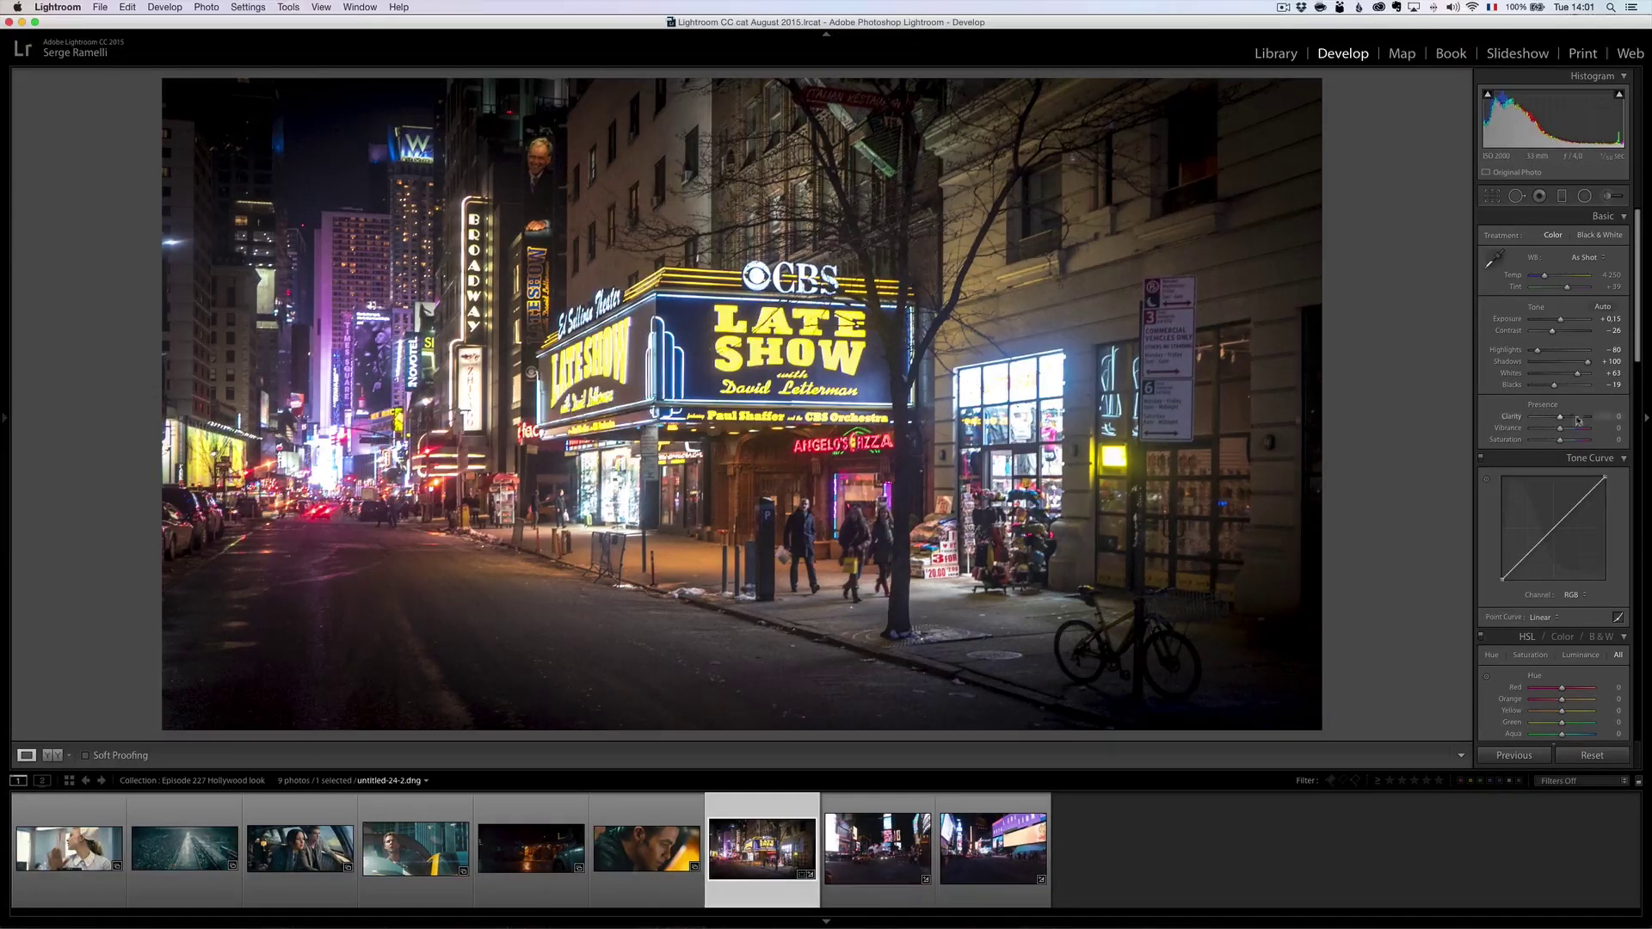
{"action": "left_click_drag", "start_coordinate": [1562, 422], "coordinate": [1558, 423]}
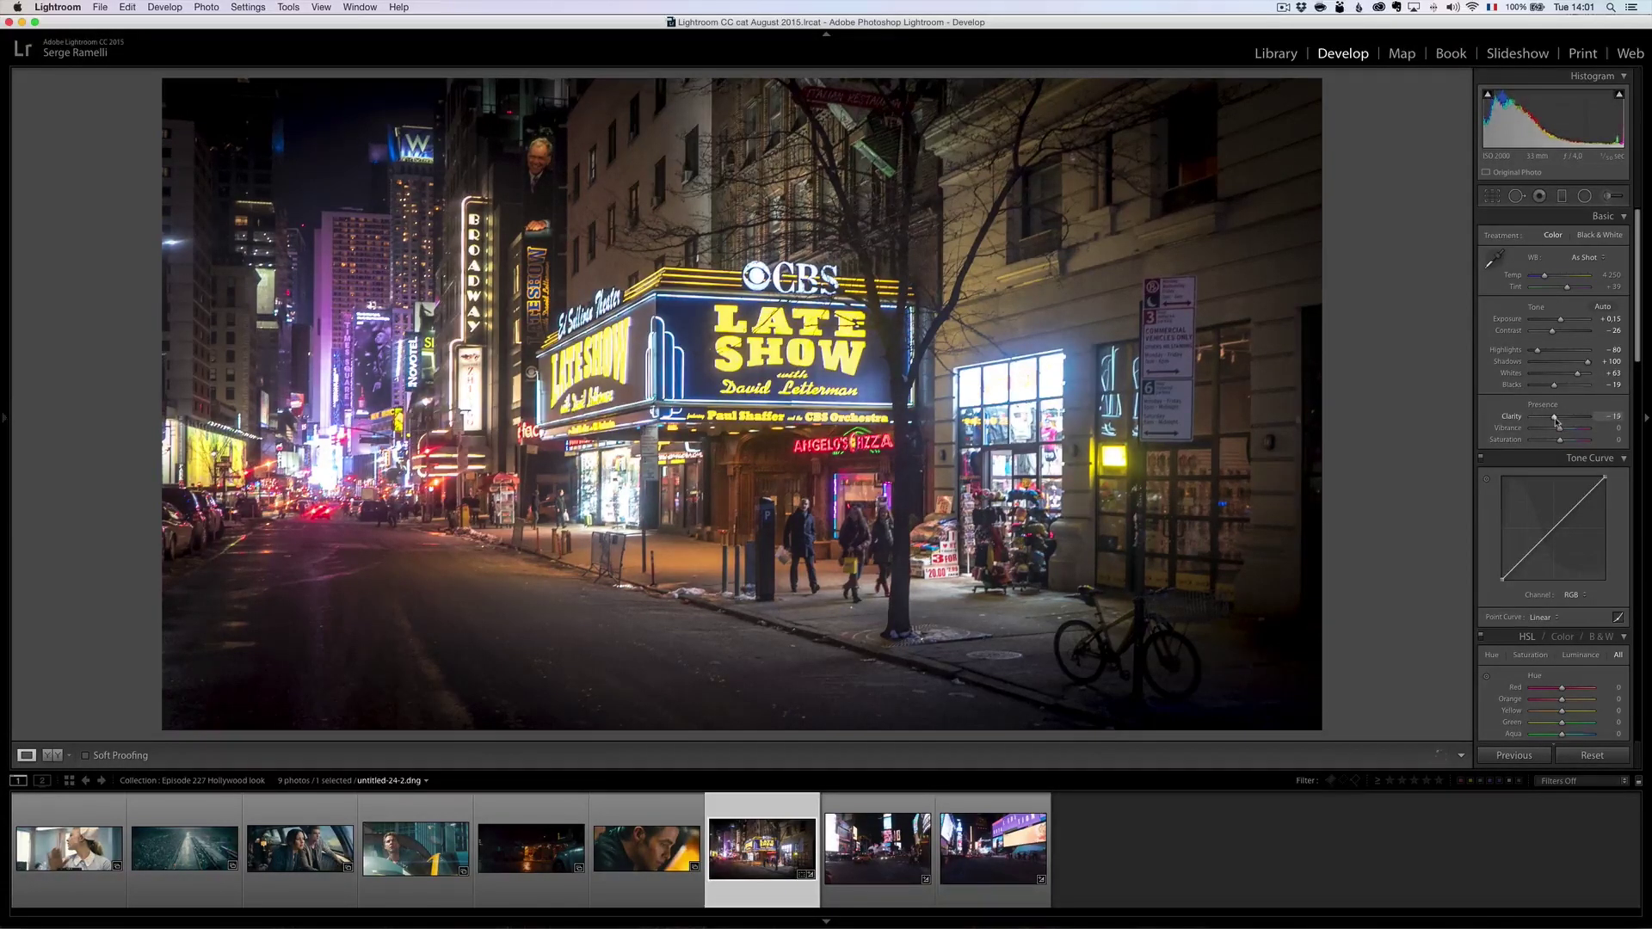
{"action": "key", "text": "super+Tab"}
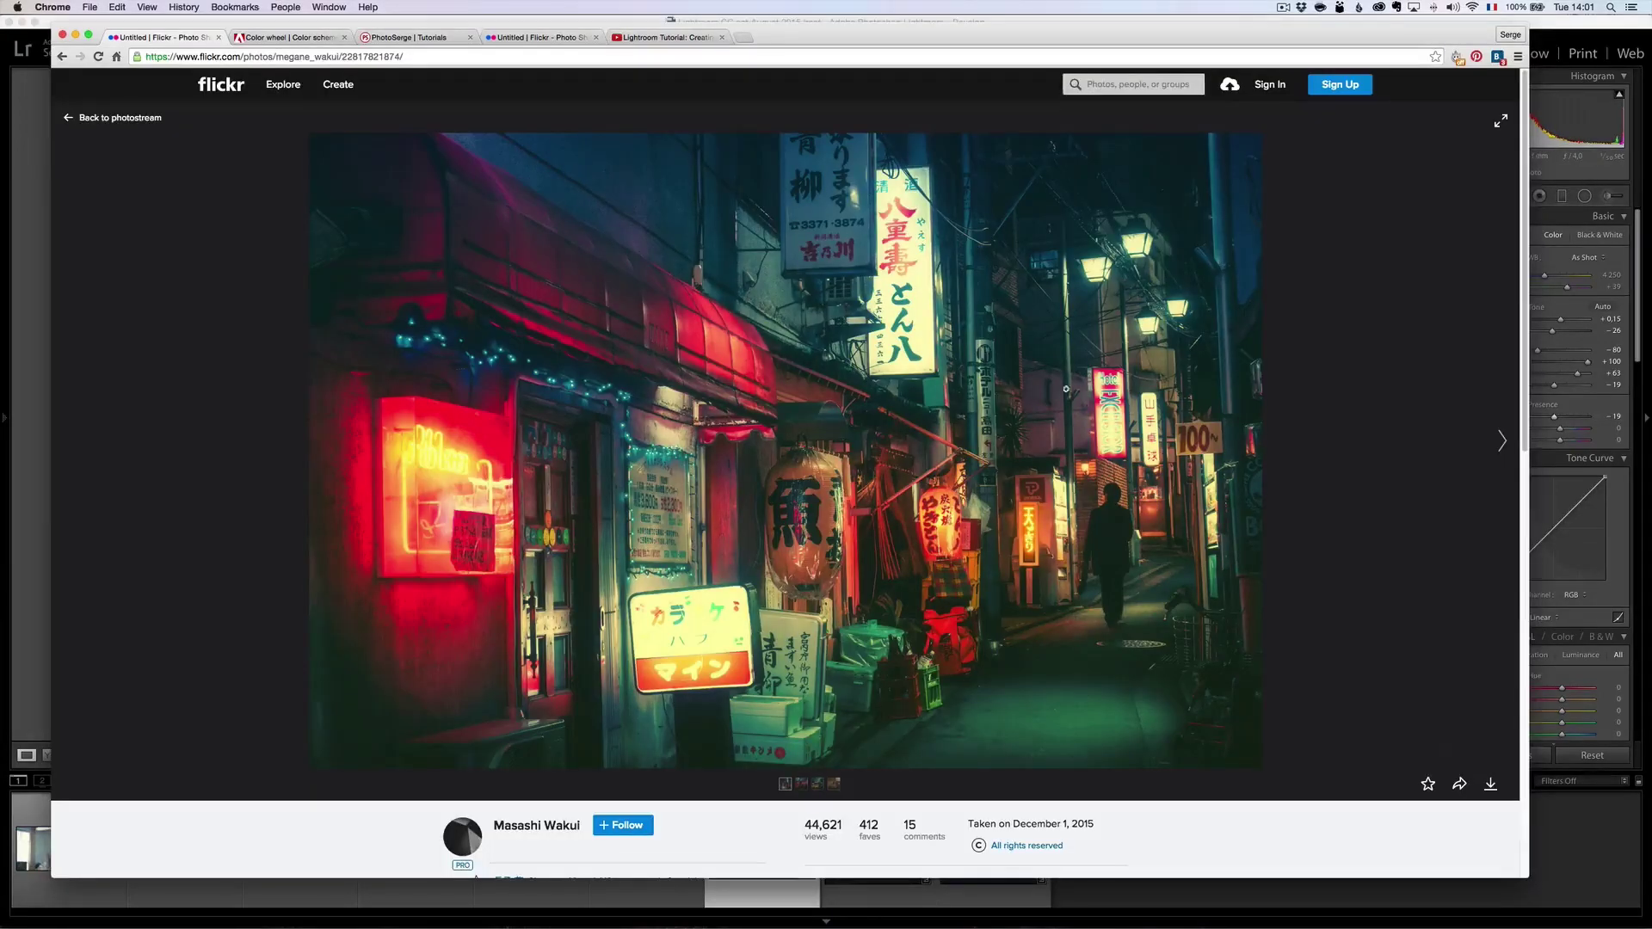
{"action": "key", "text": "super+Tab"}
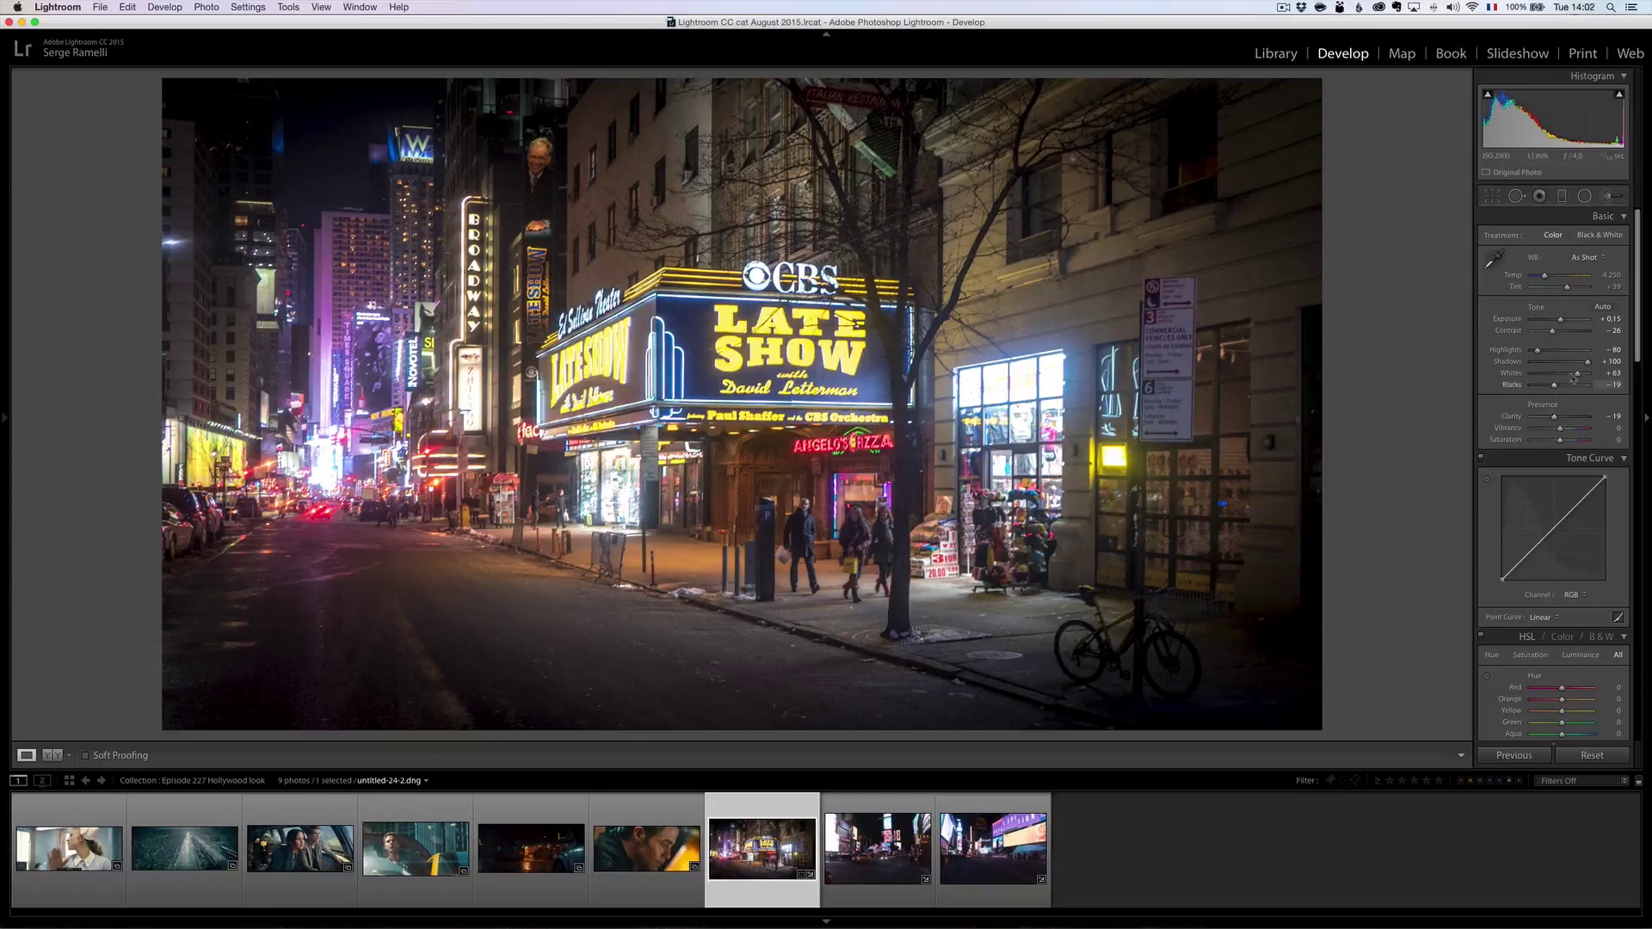
{"action": "key", "text": "super+Tab"}
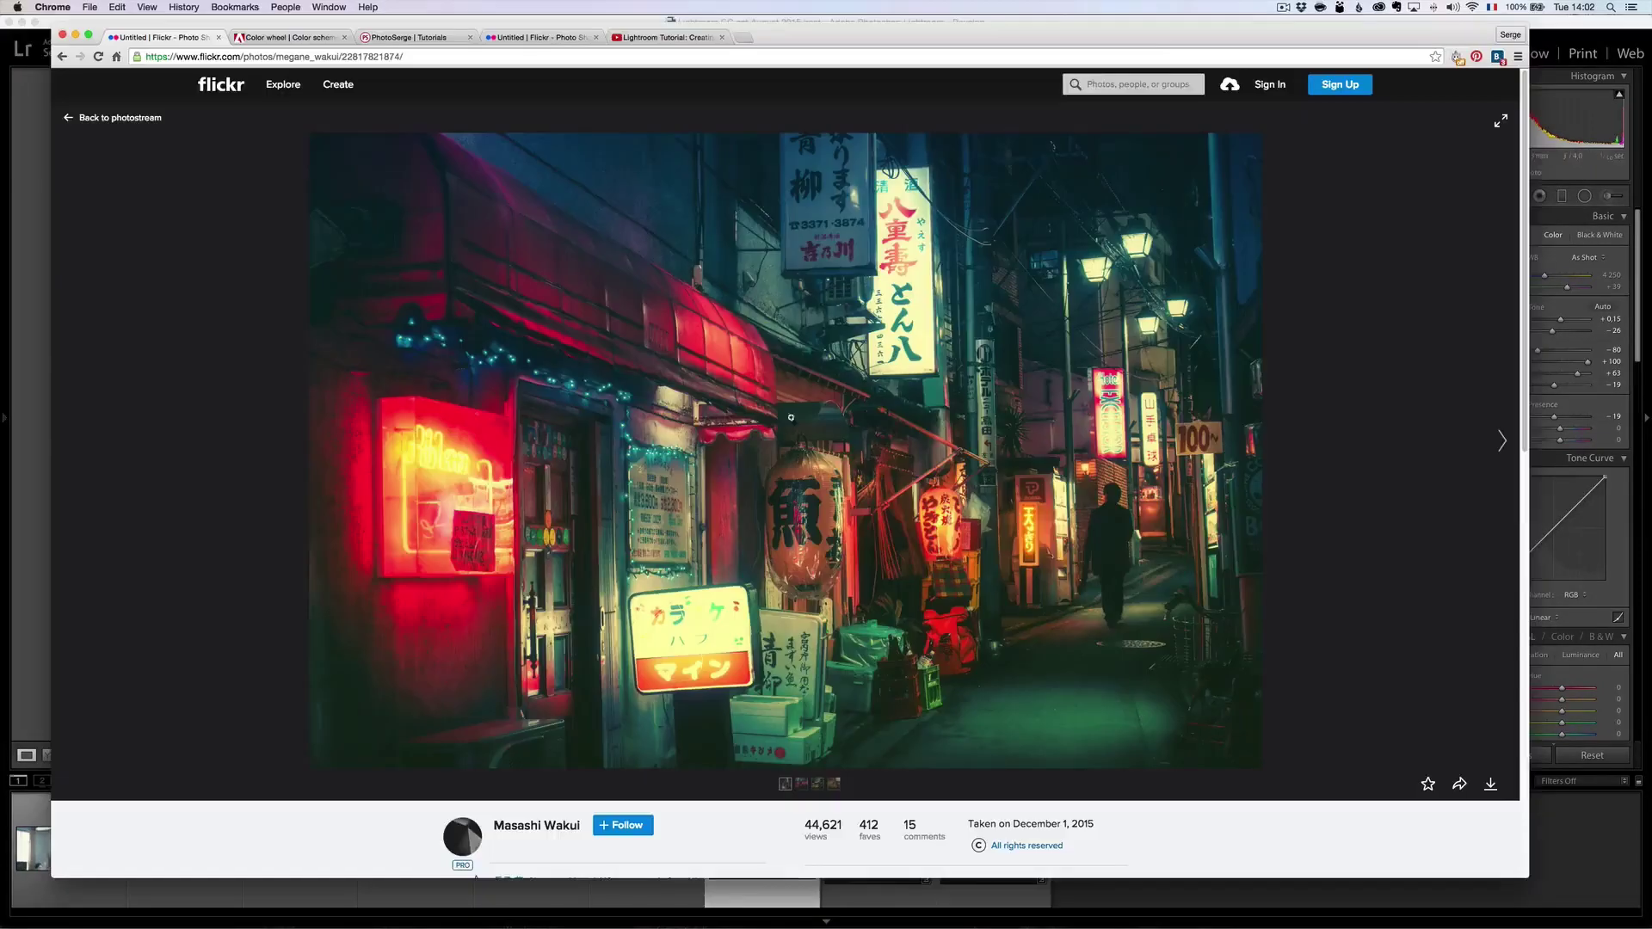
Return to Lightroom and examine which settings a new develop preset can include, leaving without creating one
{"action": "key", "text": "super+Tab"}
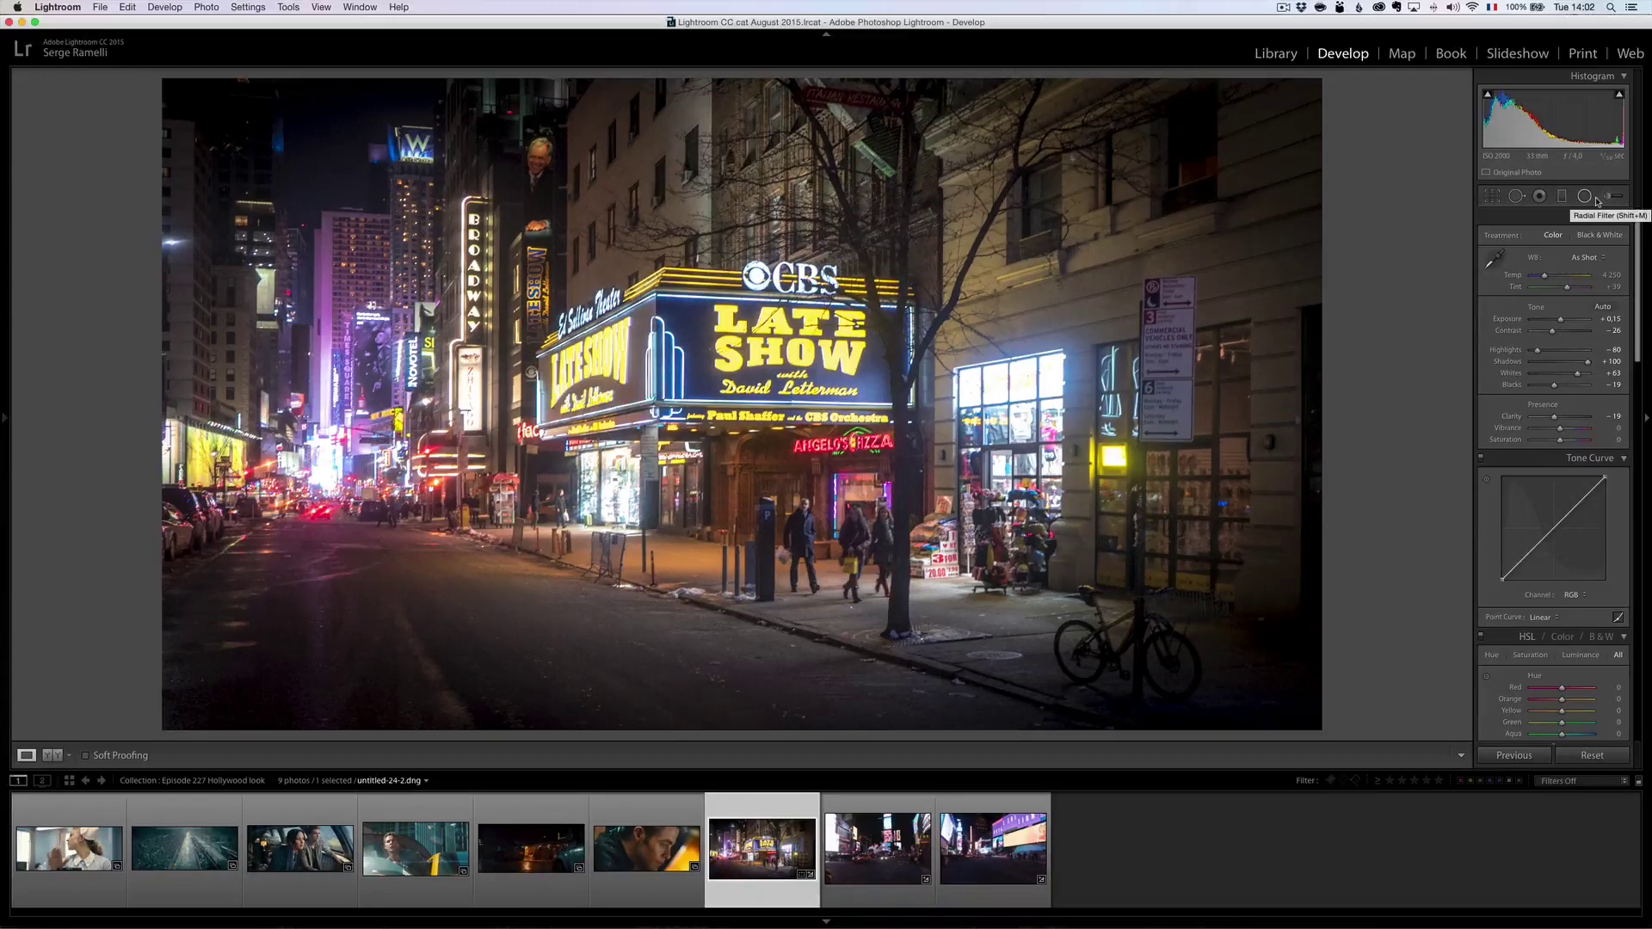
{"action": "mouse_move", "coordinate": [7, 418]}
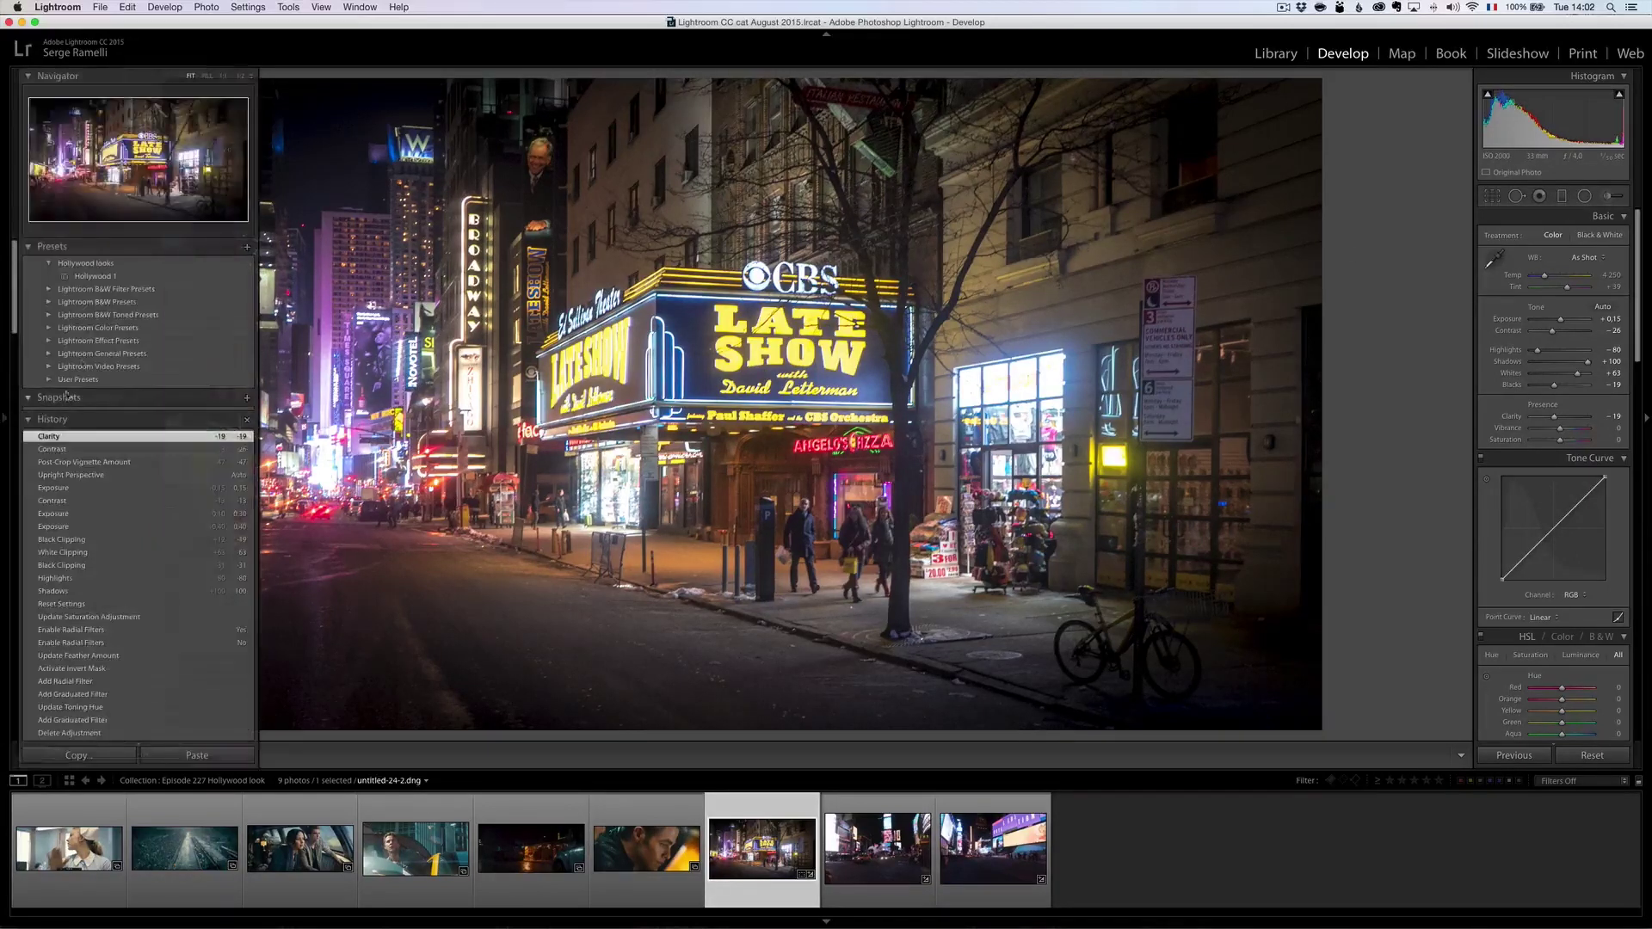
{"action": "left_click", "coordinate": [102, 264]}
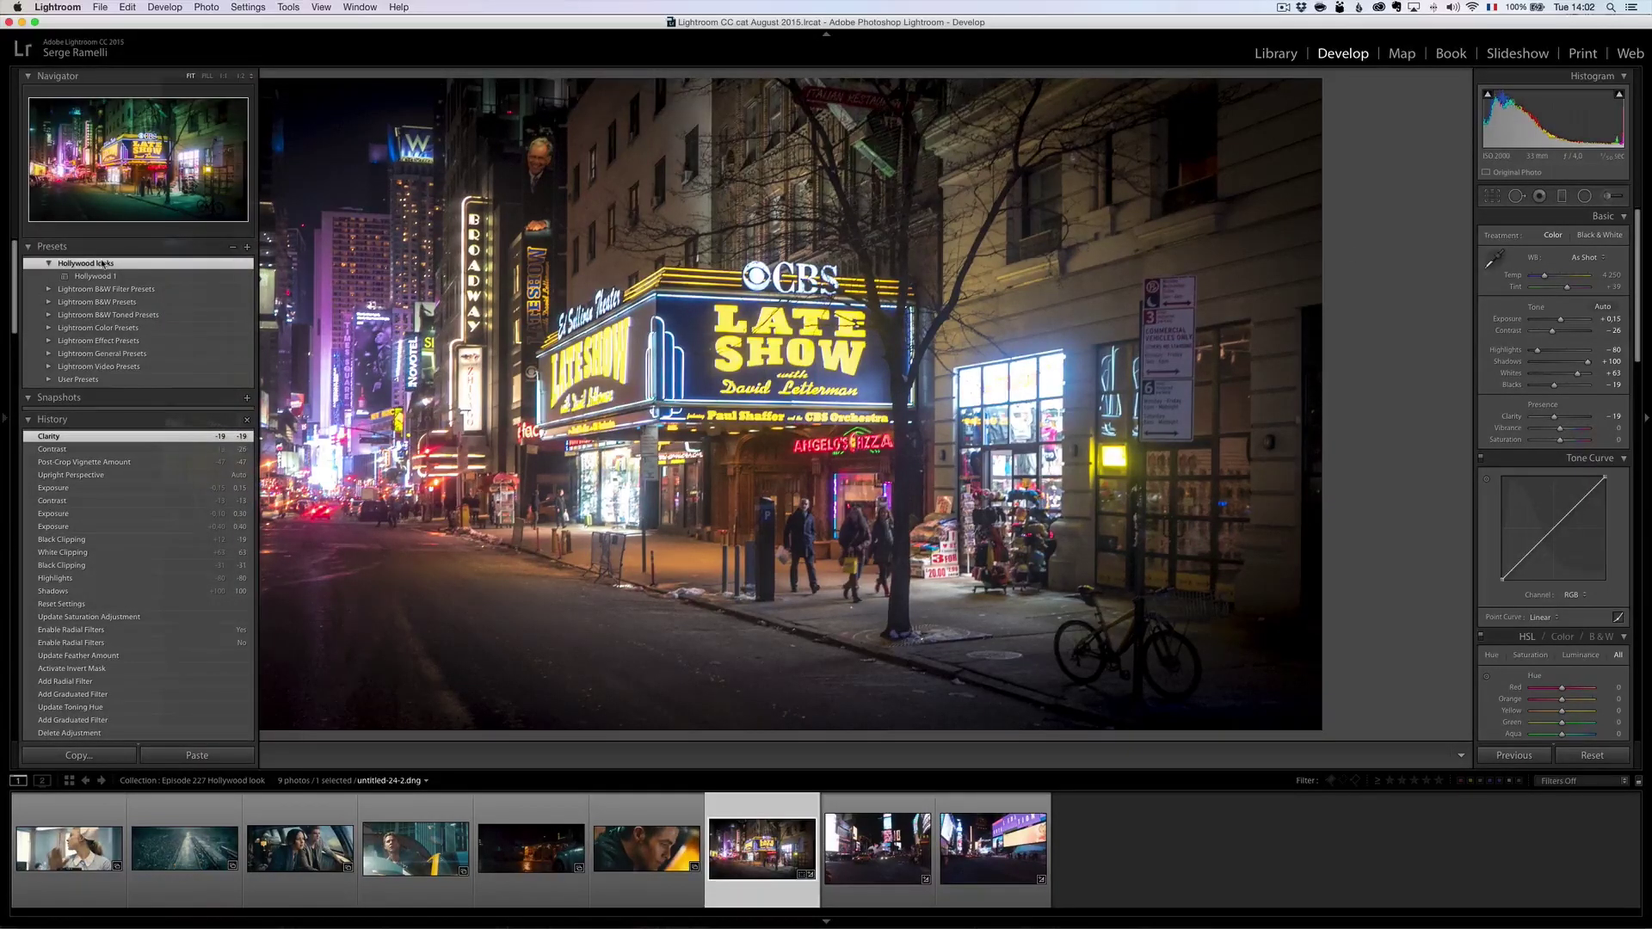
{"action": "left_click", "coordinate": [246, 250]}
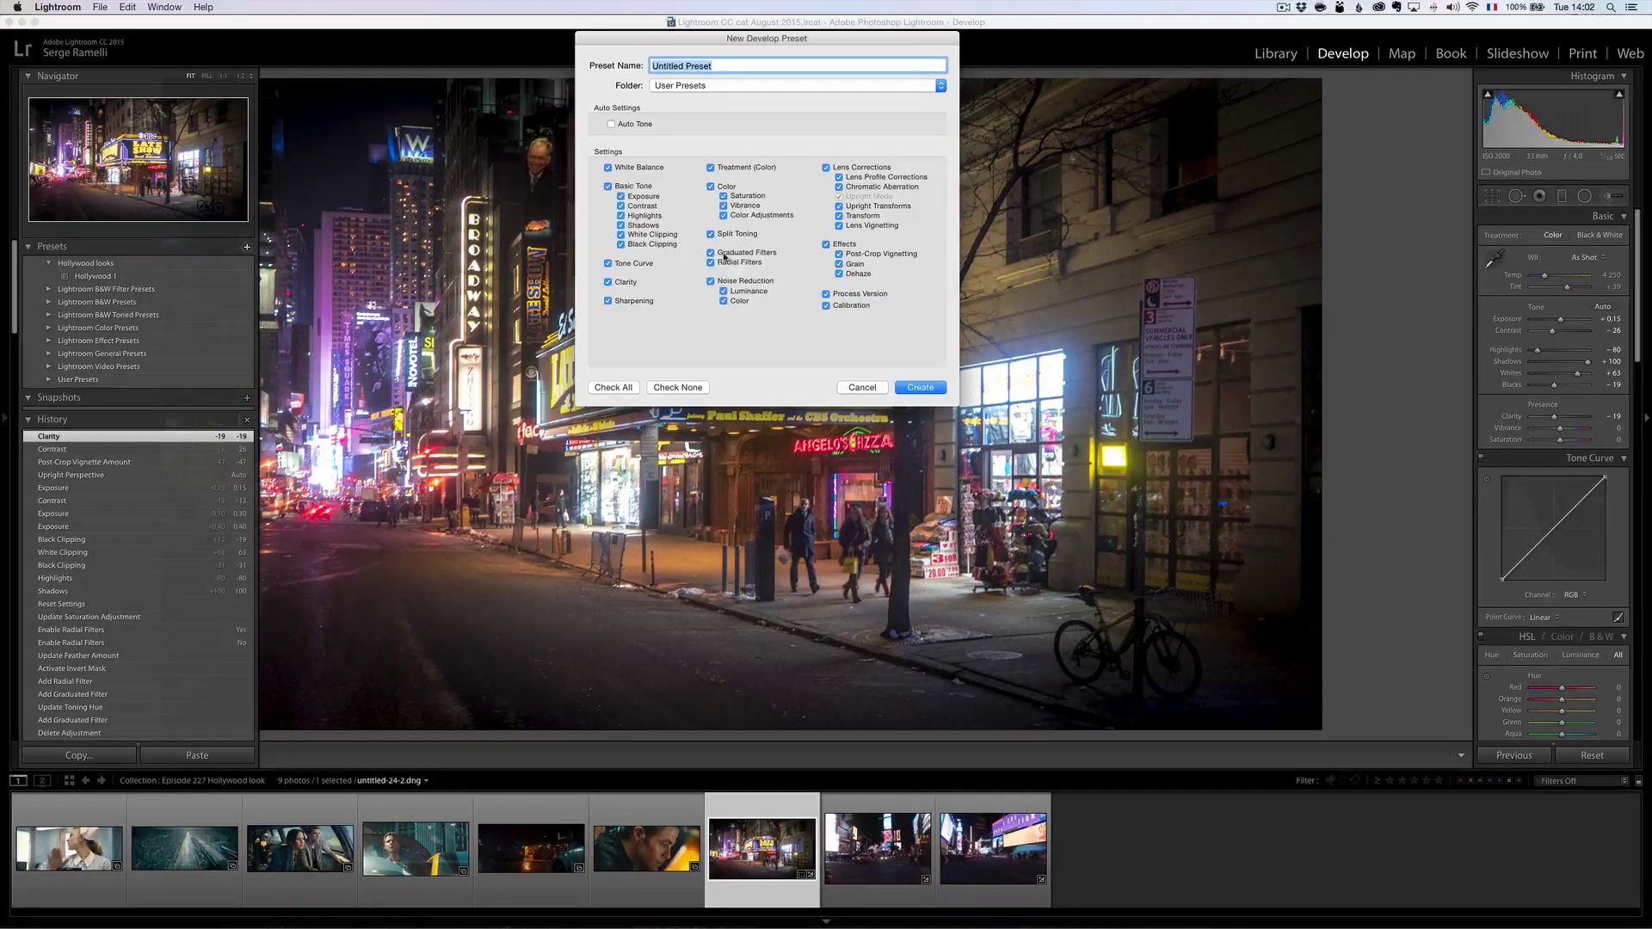
{"action": "left_click", "coordinate": [862, 388]}
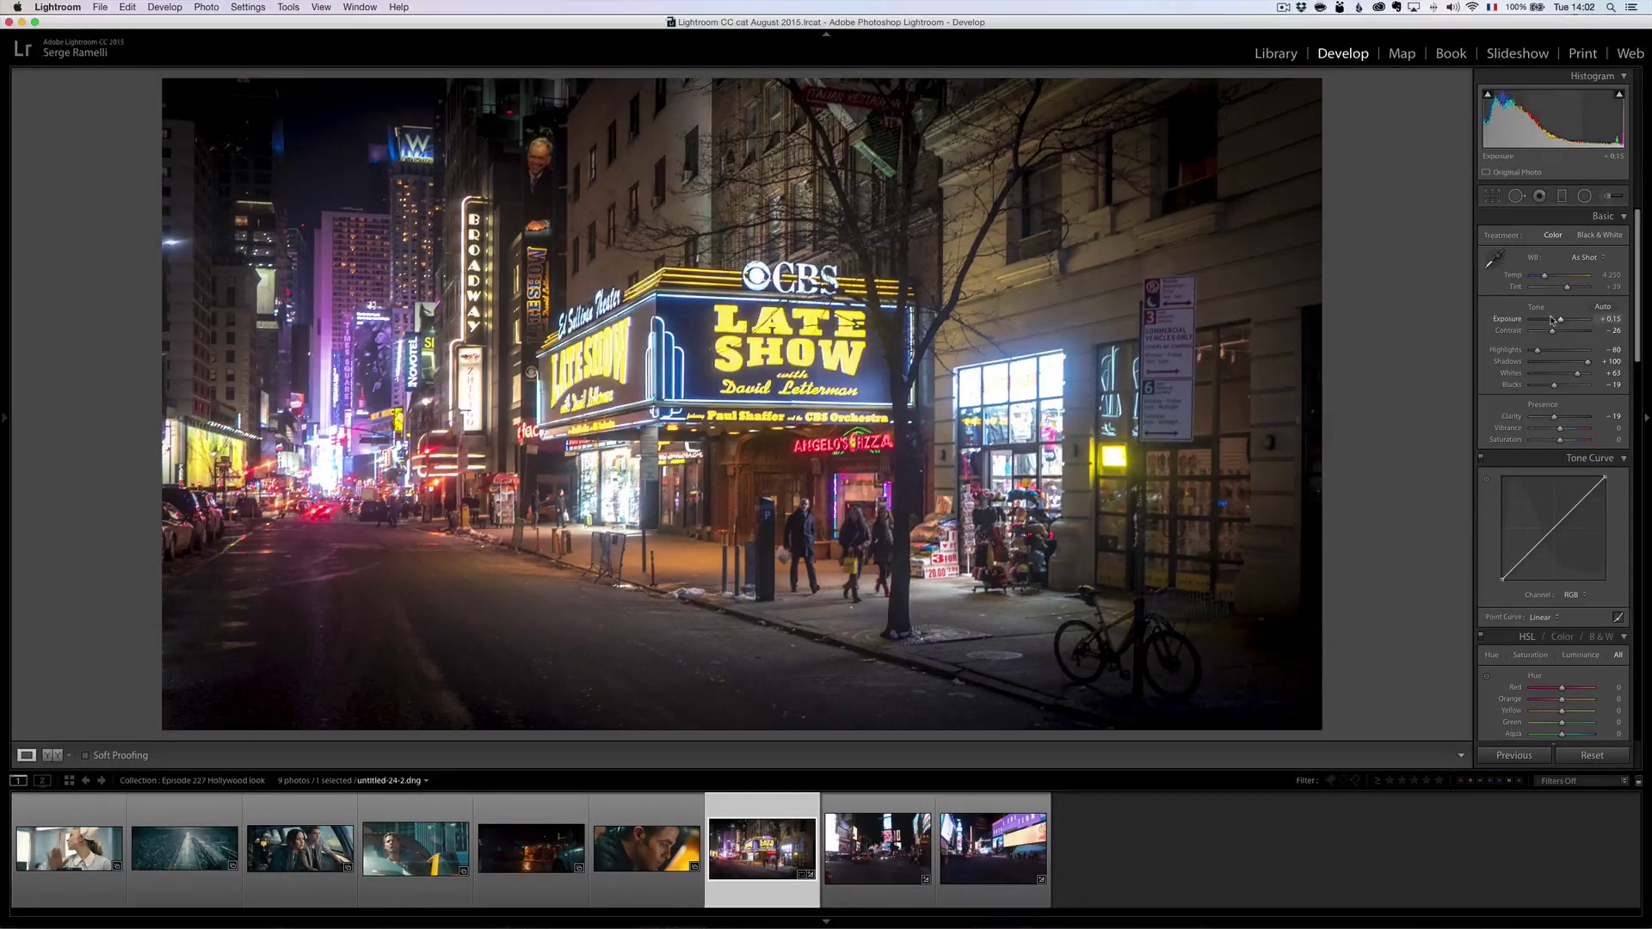
Add a graduated filter with the Color effect over the upper half of the street photo and tint it light blue
{"action": "left_click", "coordinate": [1563, 198]}
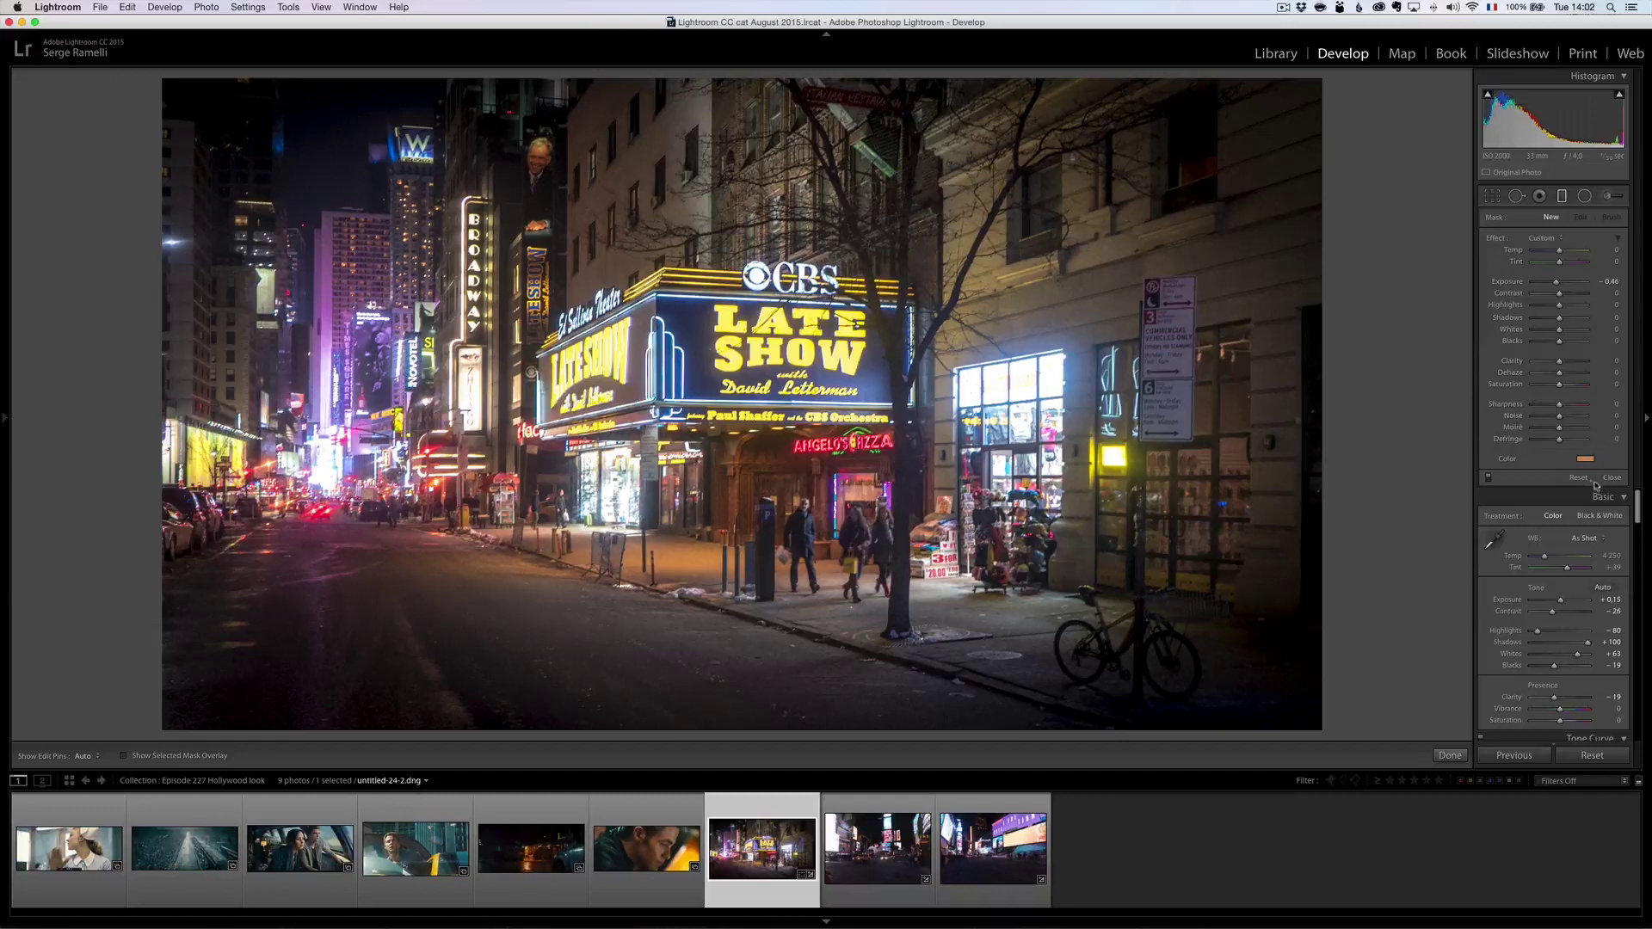
{"action": "left_click", "coordinate": [1553, 240]}
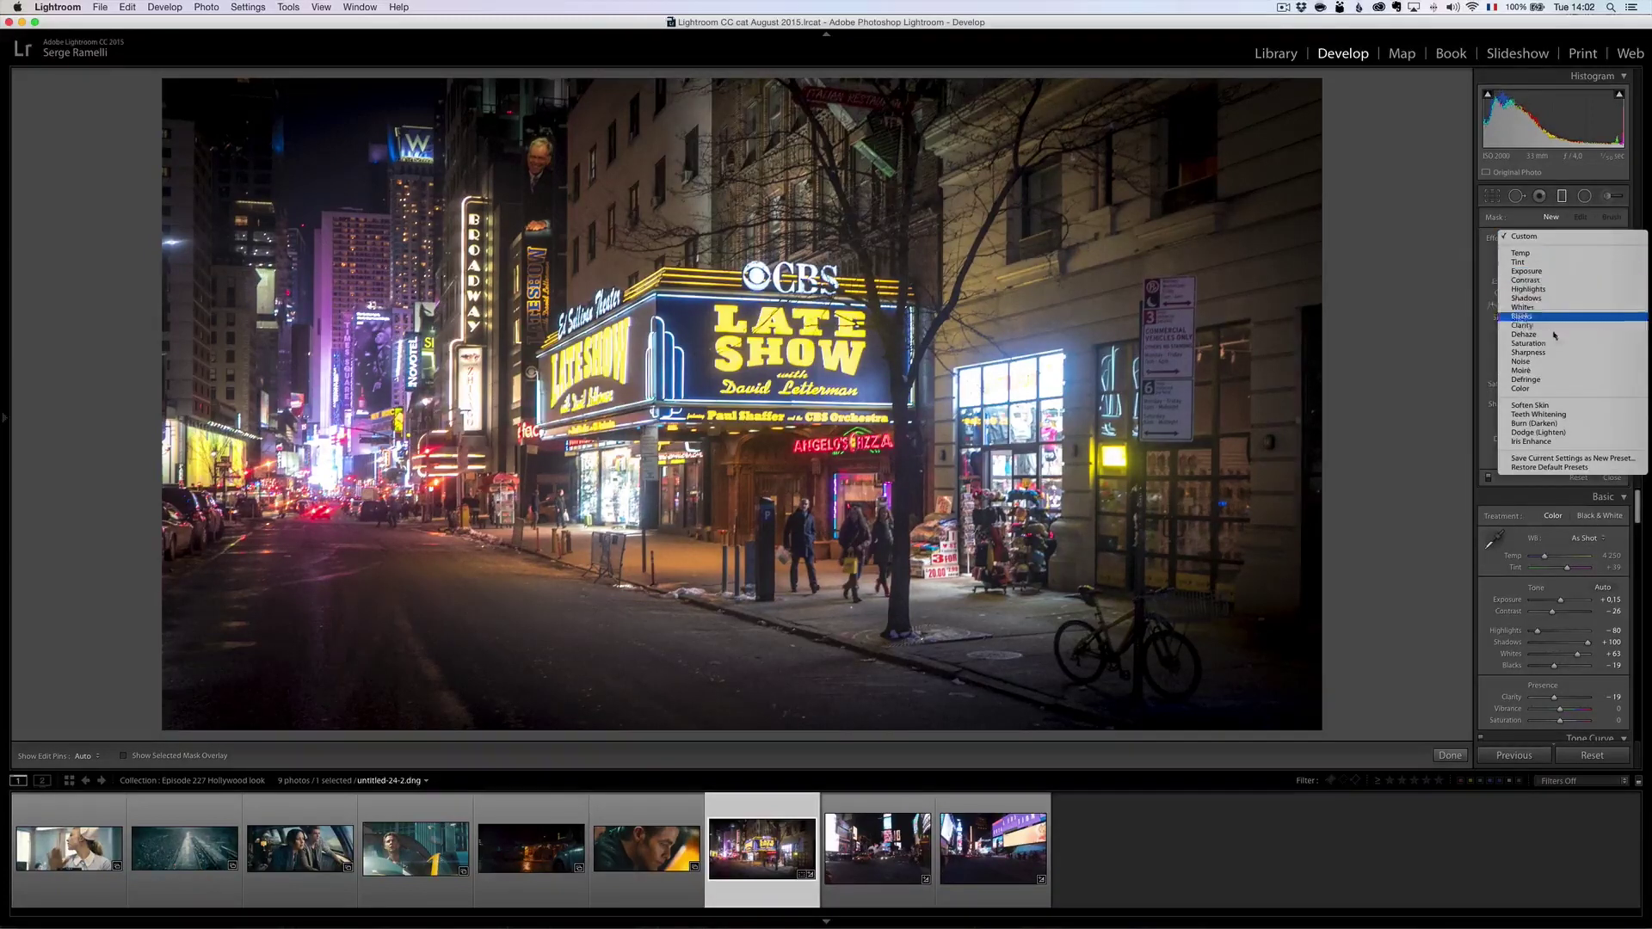
{"action": "left_click", "coordinate": [1553, 389]}
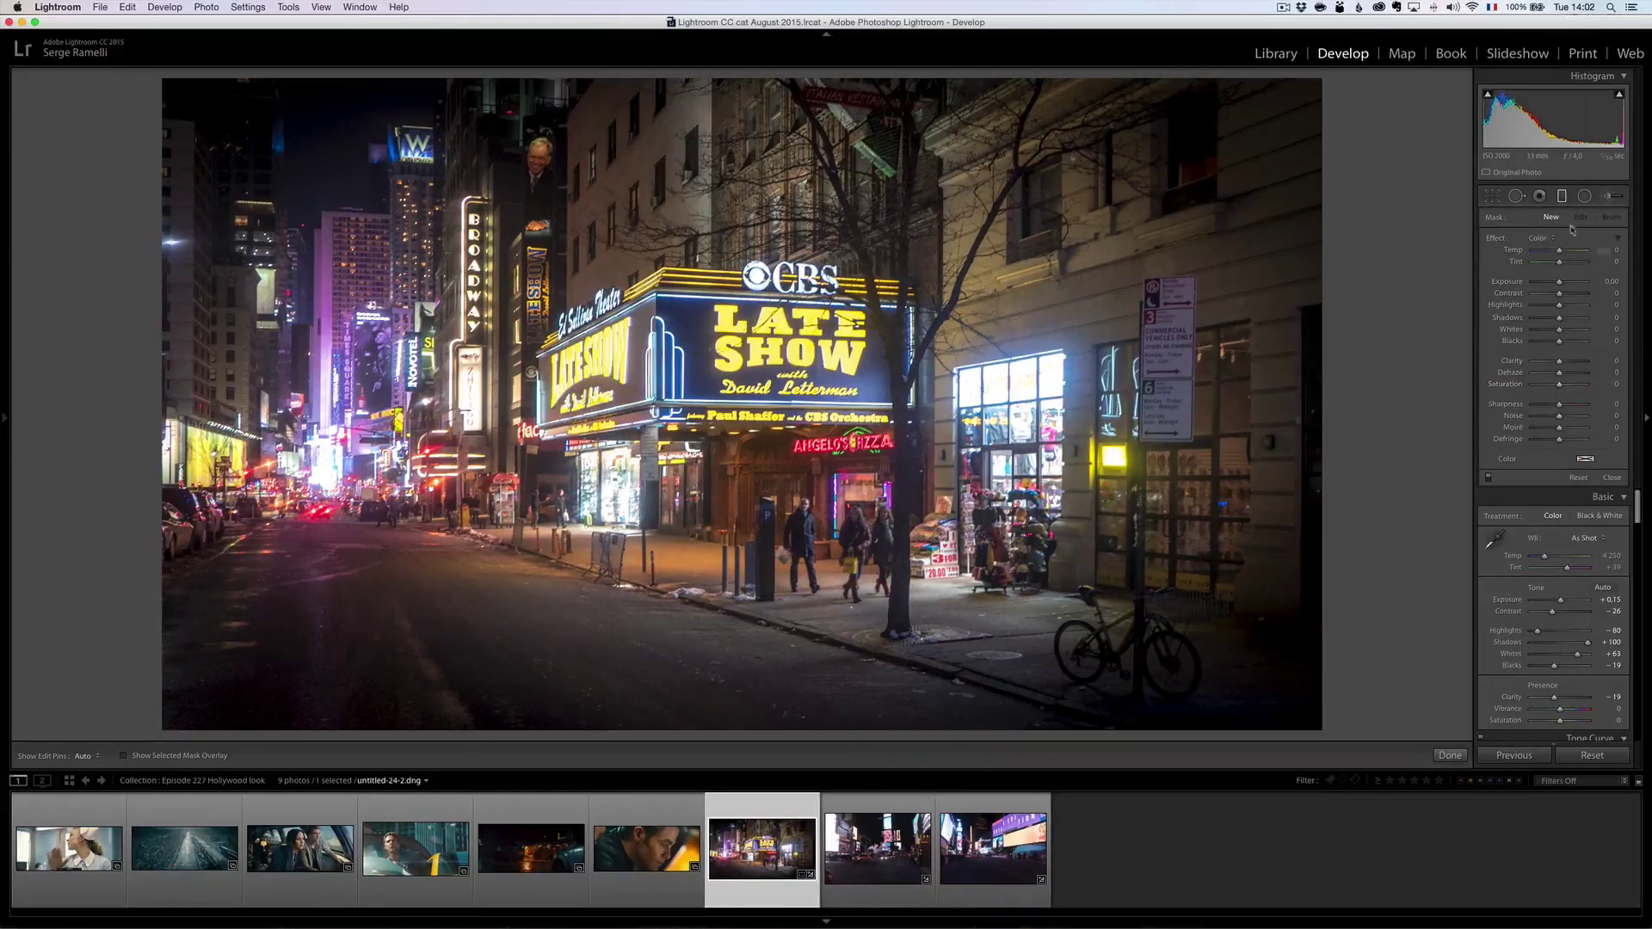
{"action": "left_click_drag", "start_coordinate": [832, 214], "coordinate": [830, 479]}
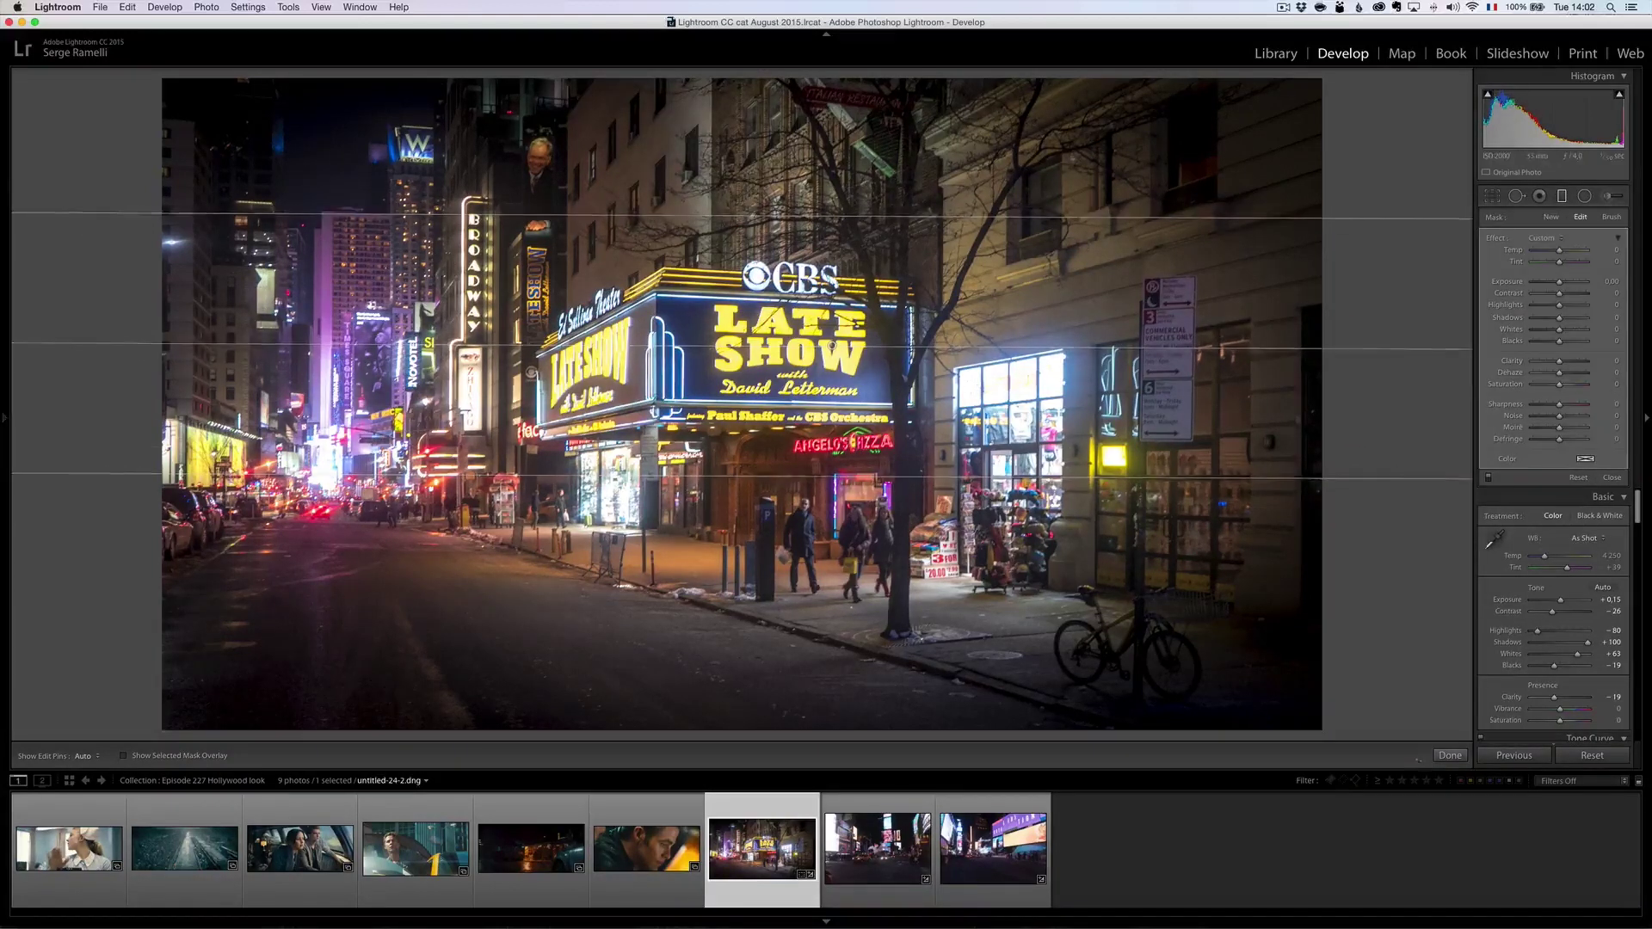
{"action": "left_click", "coordinate": [1588, 459]}
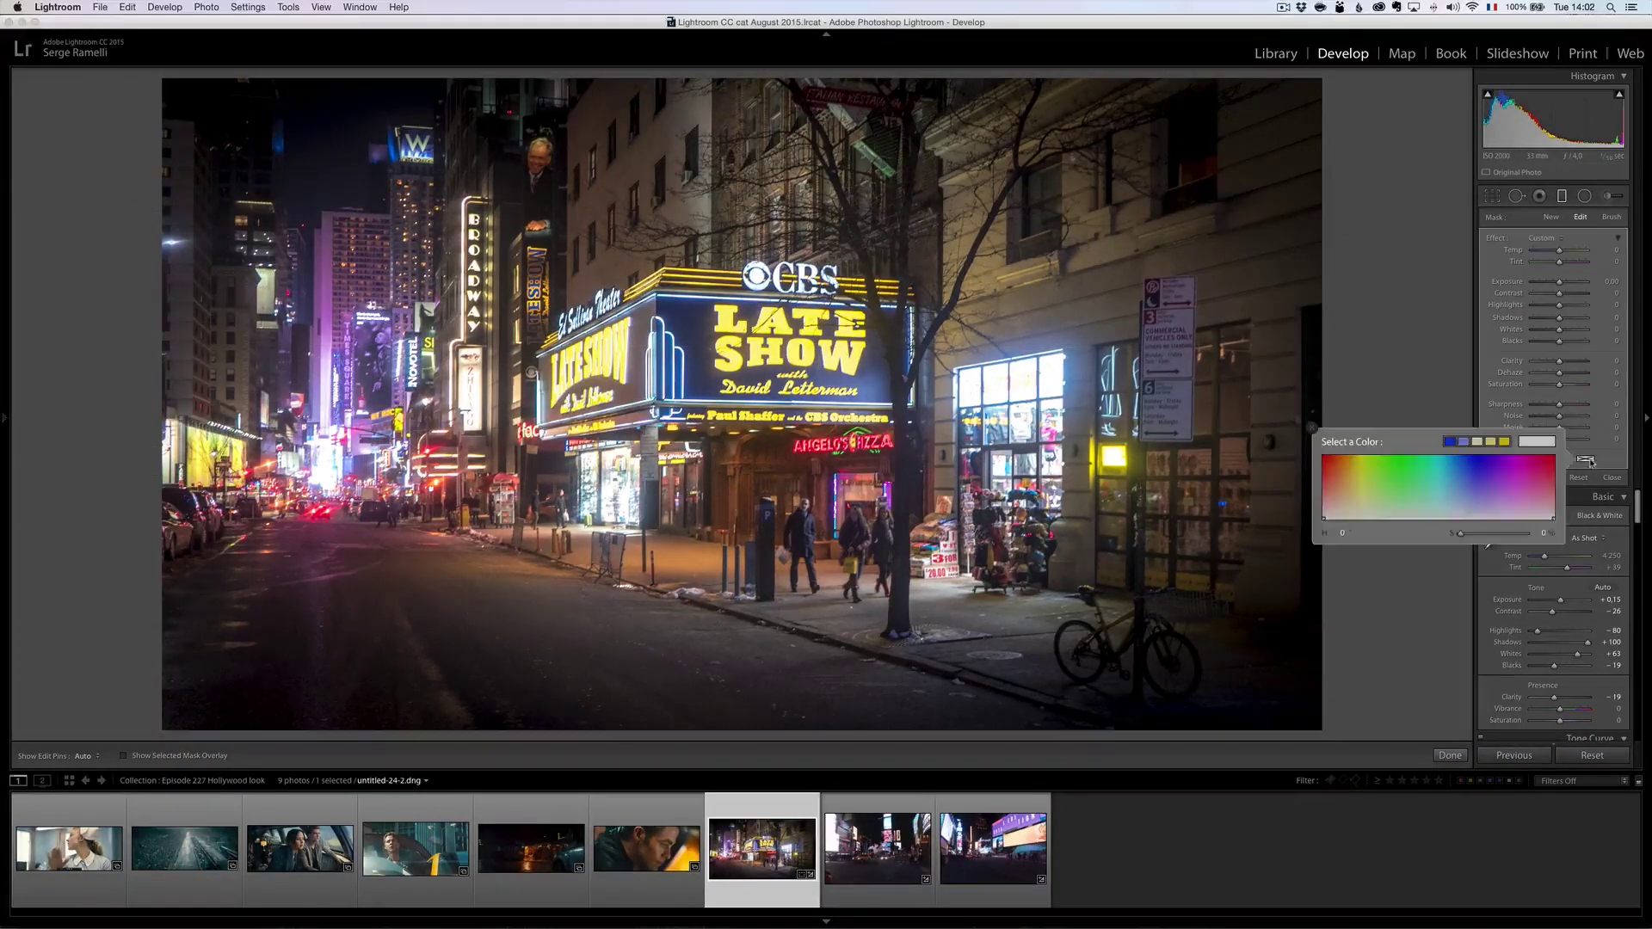
{"action": "left_click", "coordinate": [1453, 480]}
{"action": "left_click_drag", "start_coordinate": [1452, 481], "coordinate": [1453, 484]}
{"action": "key", "text": "Return"}
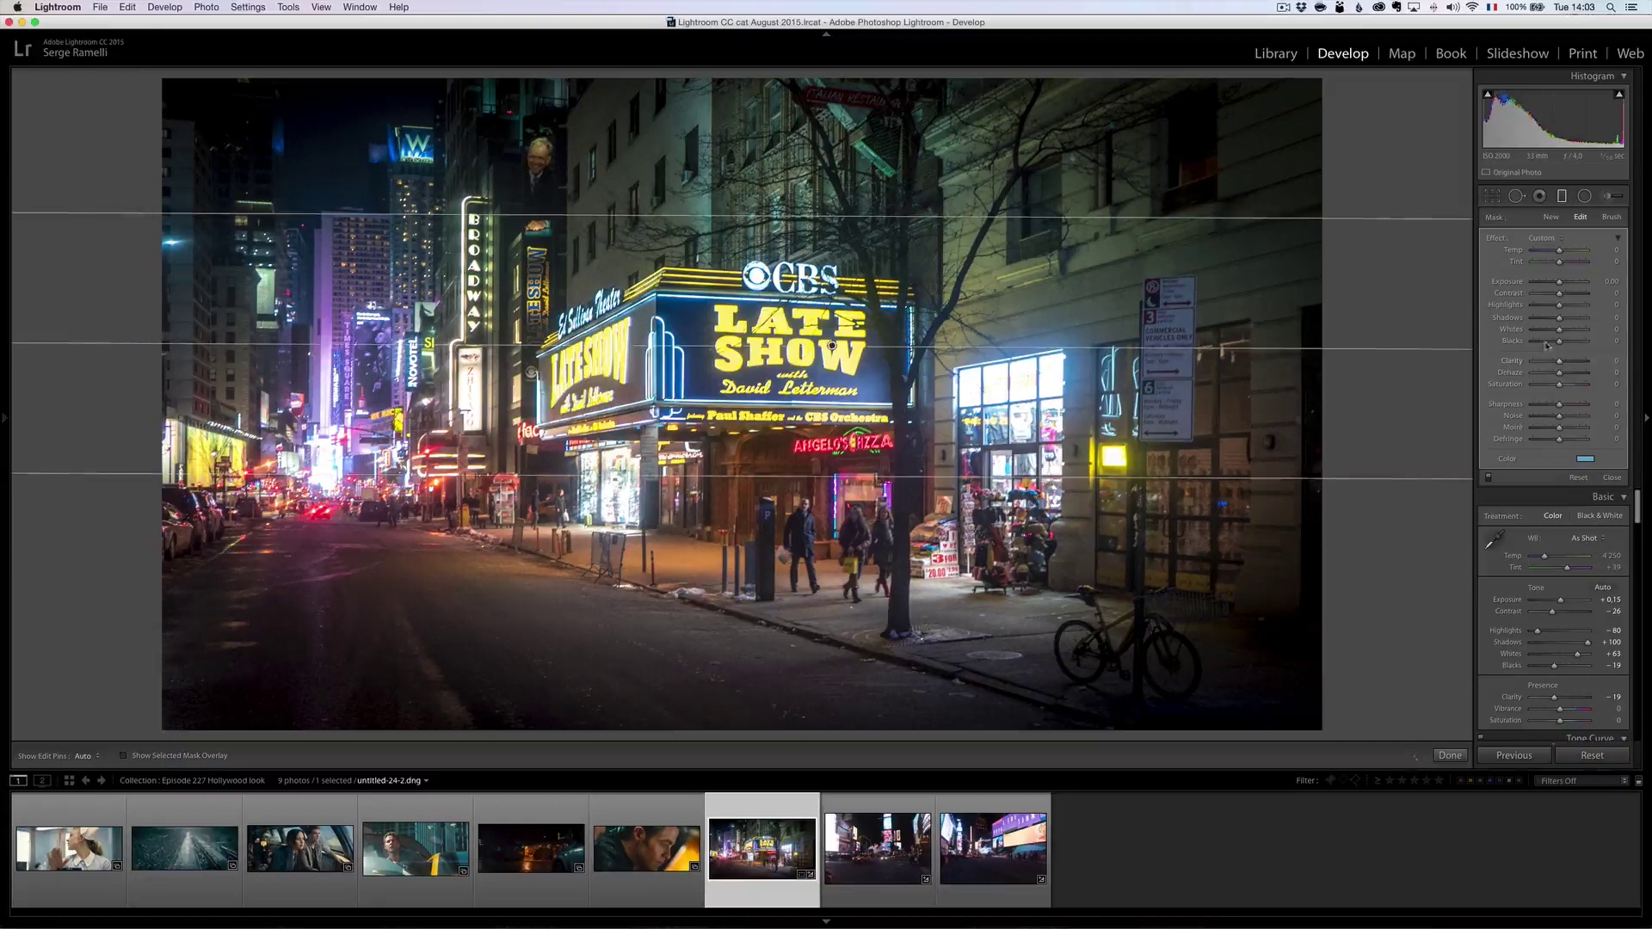
Set the upper graduated filter's Exposure to -0.10 and tint to hue 215, saturation 97, and extend its lower edge slightly downward
{"action": "left_click_drag", "start_coordinate": [1559, 284], "coordinate": [1558, 284]}
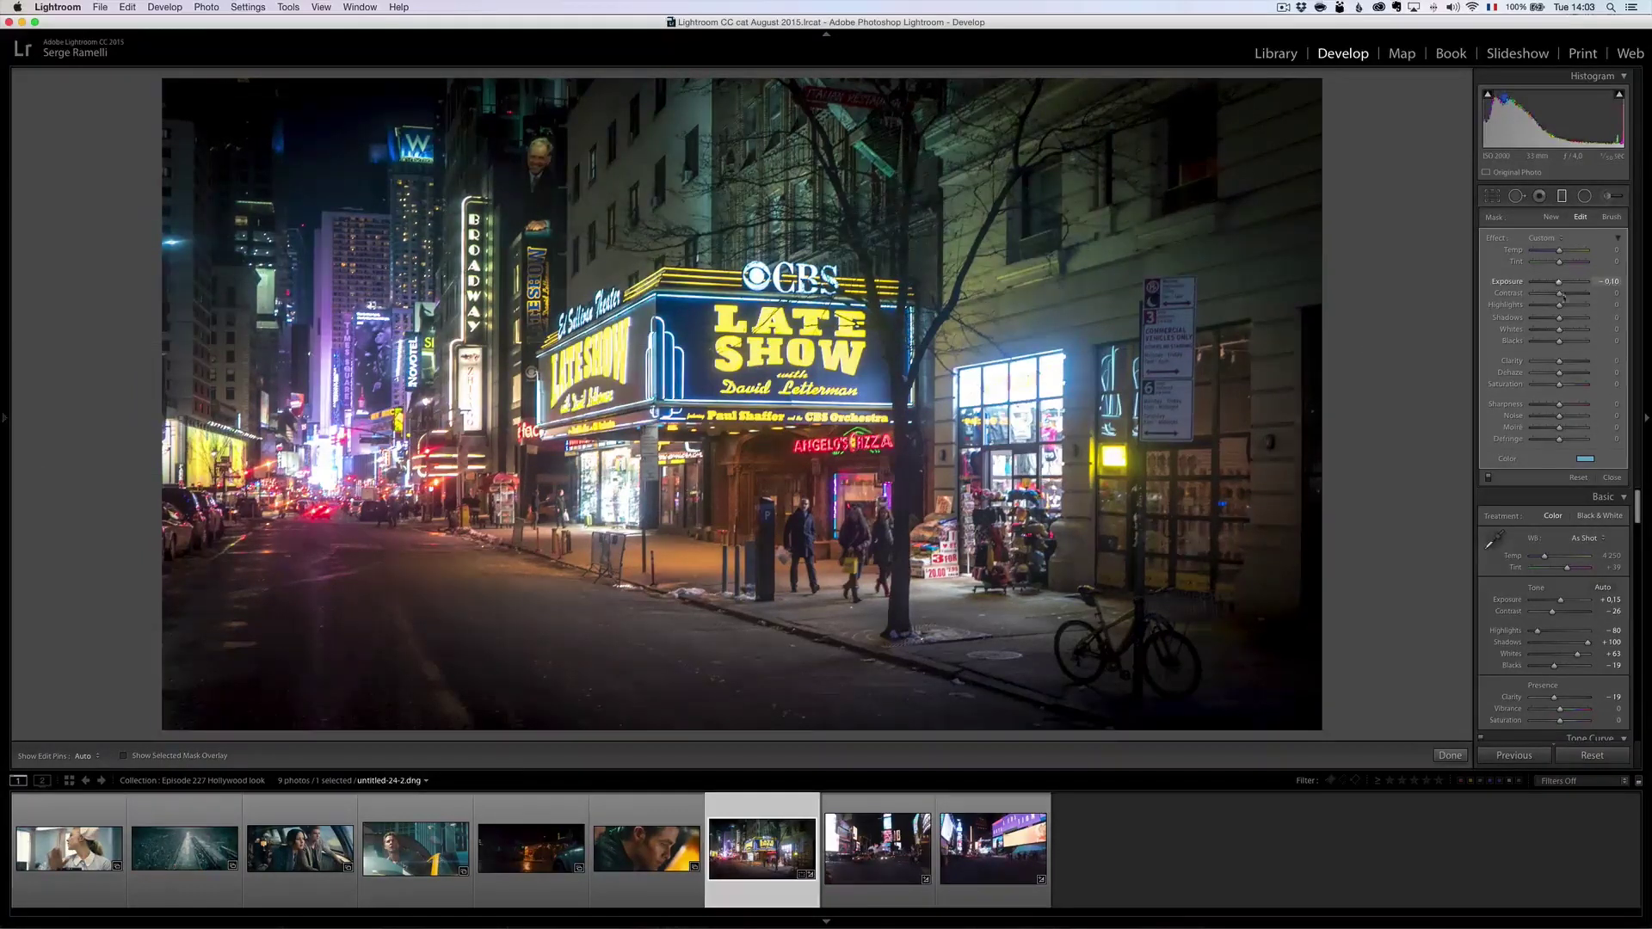
{"action": "left_click", "coordinate": [1585, 460]}
{"action": "mouse_move", "coordinate": [1454, 484]}
{"action": "left_mouse_down"}
{"action": "mouse_move", "coordinate": [1451, 461]}
{"action": "mouse_move", "coordinate": [1451, 506]}
{"action": "mouse_move", "coordinate": [1447, 470]}
{"action": "mouse_move", "coordinate": [1414, 473]}
{"action": "mouse_move", "coordinate": [1484, 463]}
{"action": "mouse_move", "coordinate": [1411, 467]}
{"action": "mouse_move", "coordinate": [1453, 461]}
{"action": "mouse_move", "coordinate": [1453, 497]}
{"action": "mouse_move", "coordinate": [1461, 464]}
{"action": "mouse_move", "coordinate": [1431, 463]}
{"action": "mouse_move", "coordinate": [1461, 478]}
{"action": "mouse_move", "coordinate": [1458, 499]}
{"action": "mouse_move", "coordinate": [1465, 469]}
{"action": "mouse_move", "coordinate": [1448, 469]}
{"action": "left_mouse_up"}
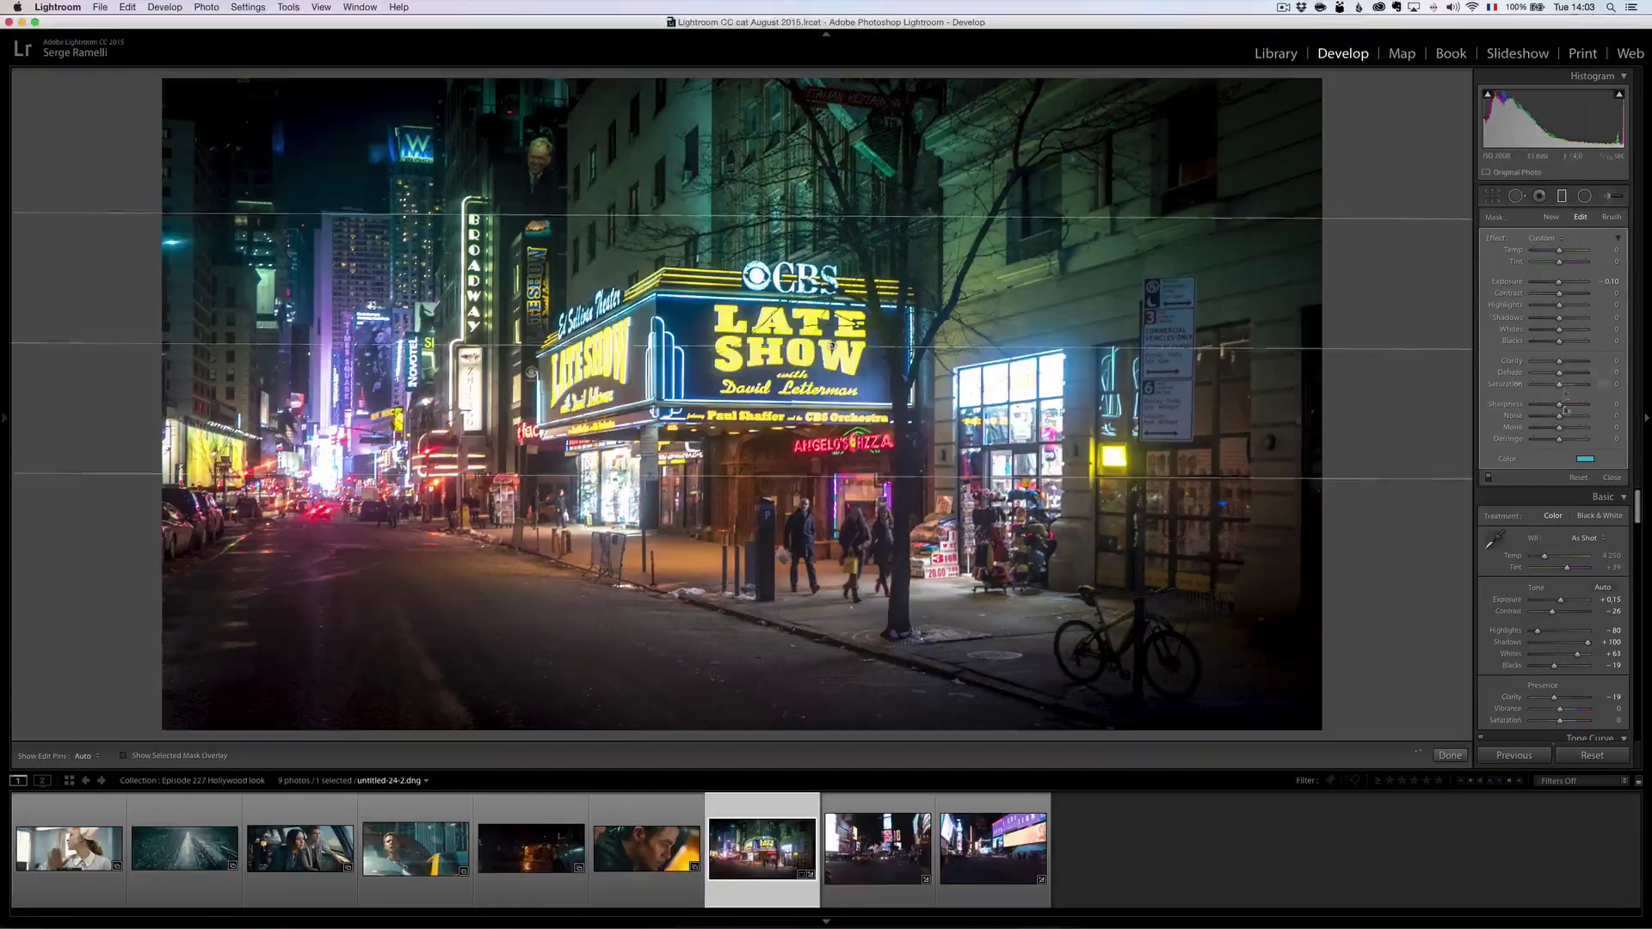
{"action": "left_click", "coordinate": [1592, 464]}
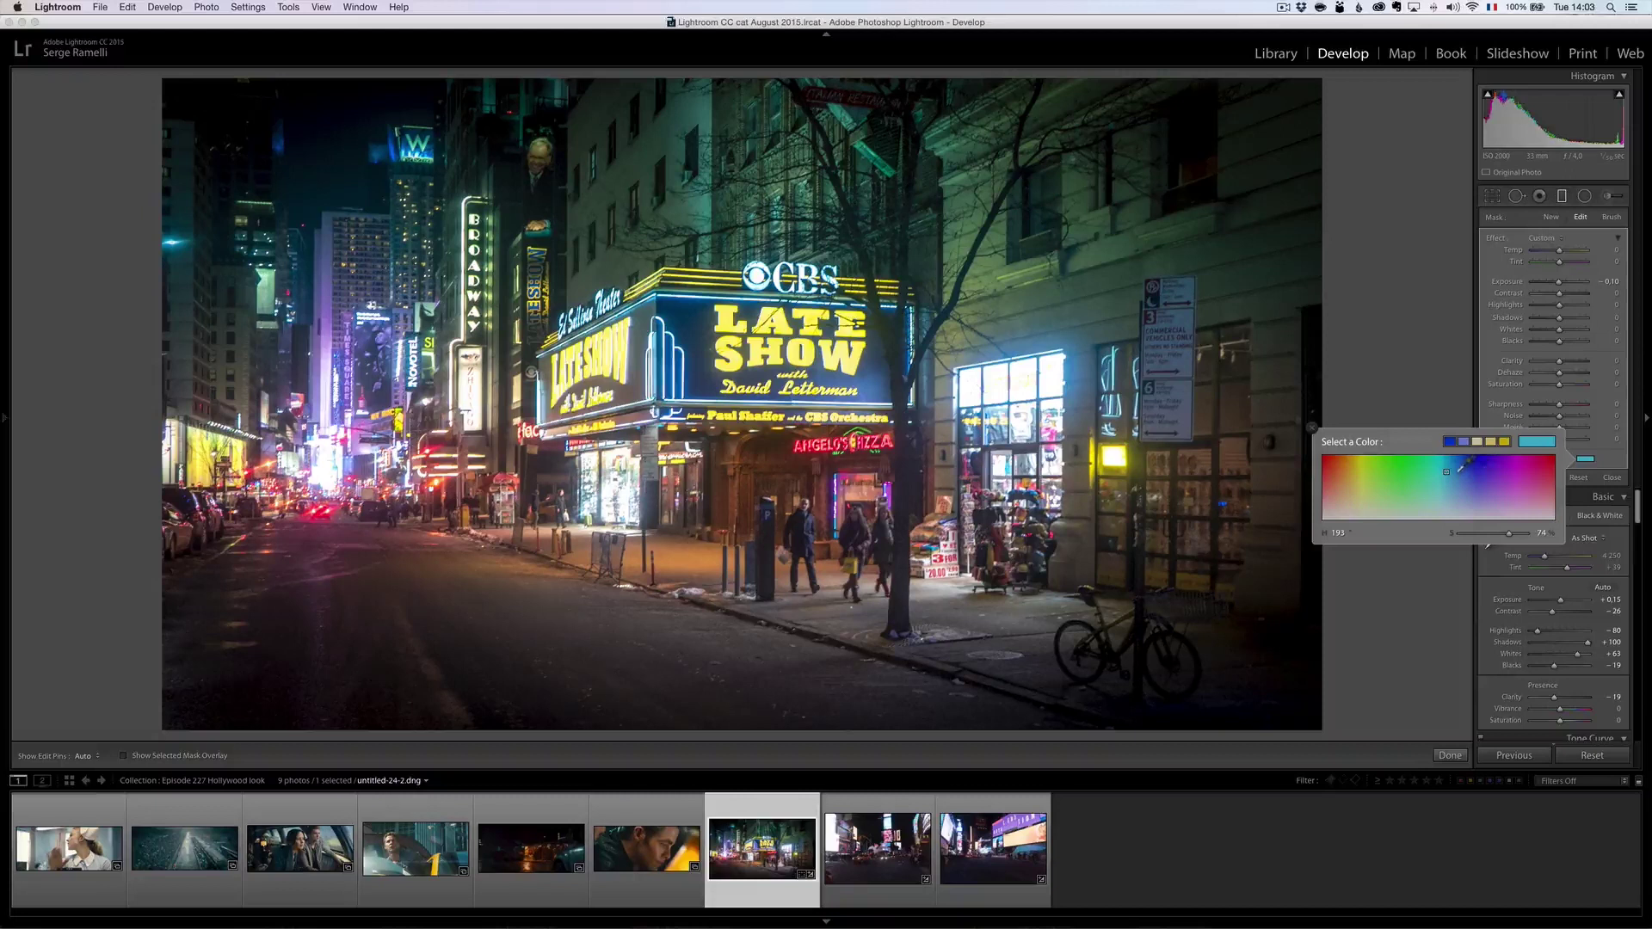
{"action": "left_click_drag", "start_coordinate": [1454, 472], "coordinate": [1466, 459]}
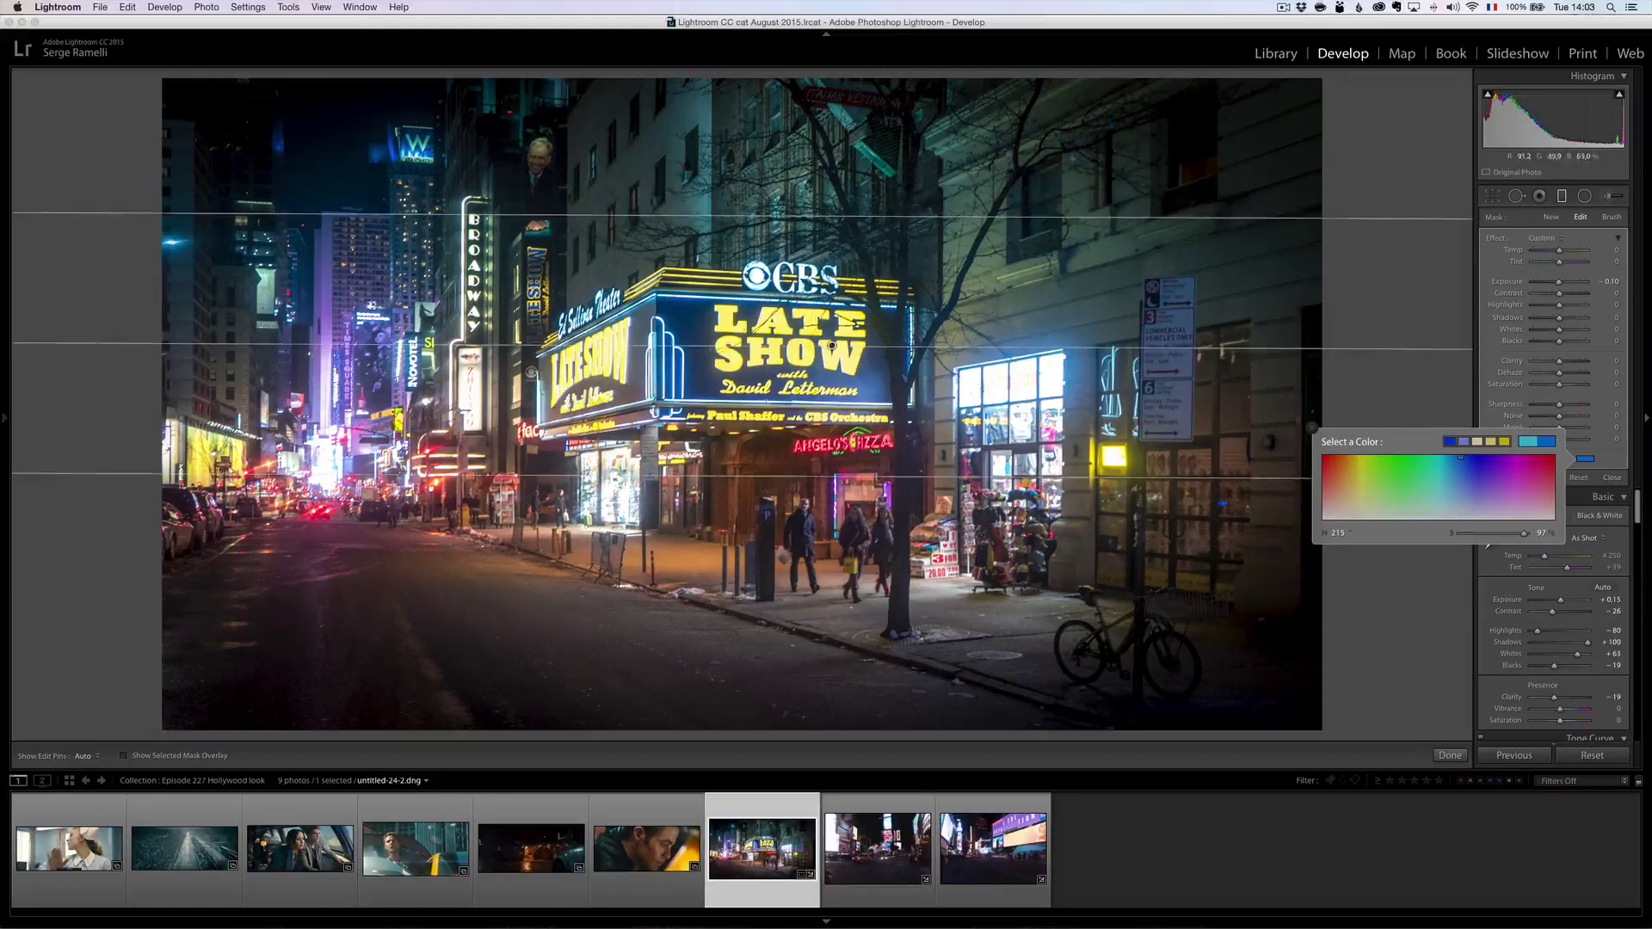
{"action": "left_click", "coordinate": [818, 482]}
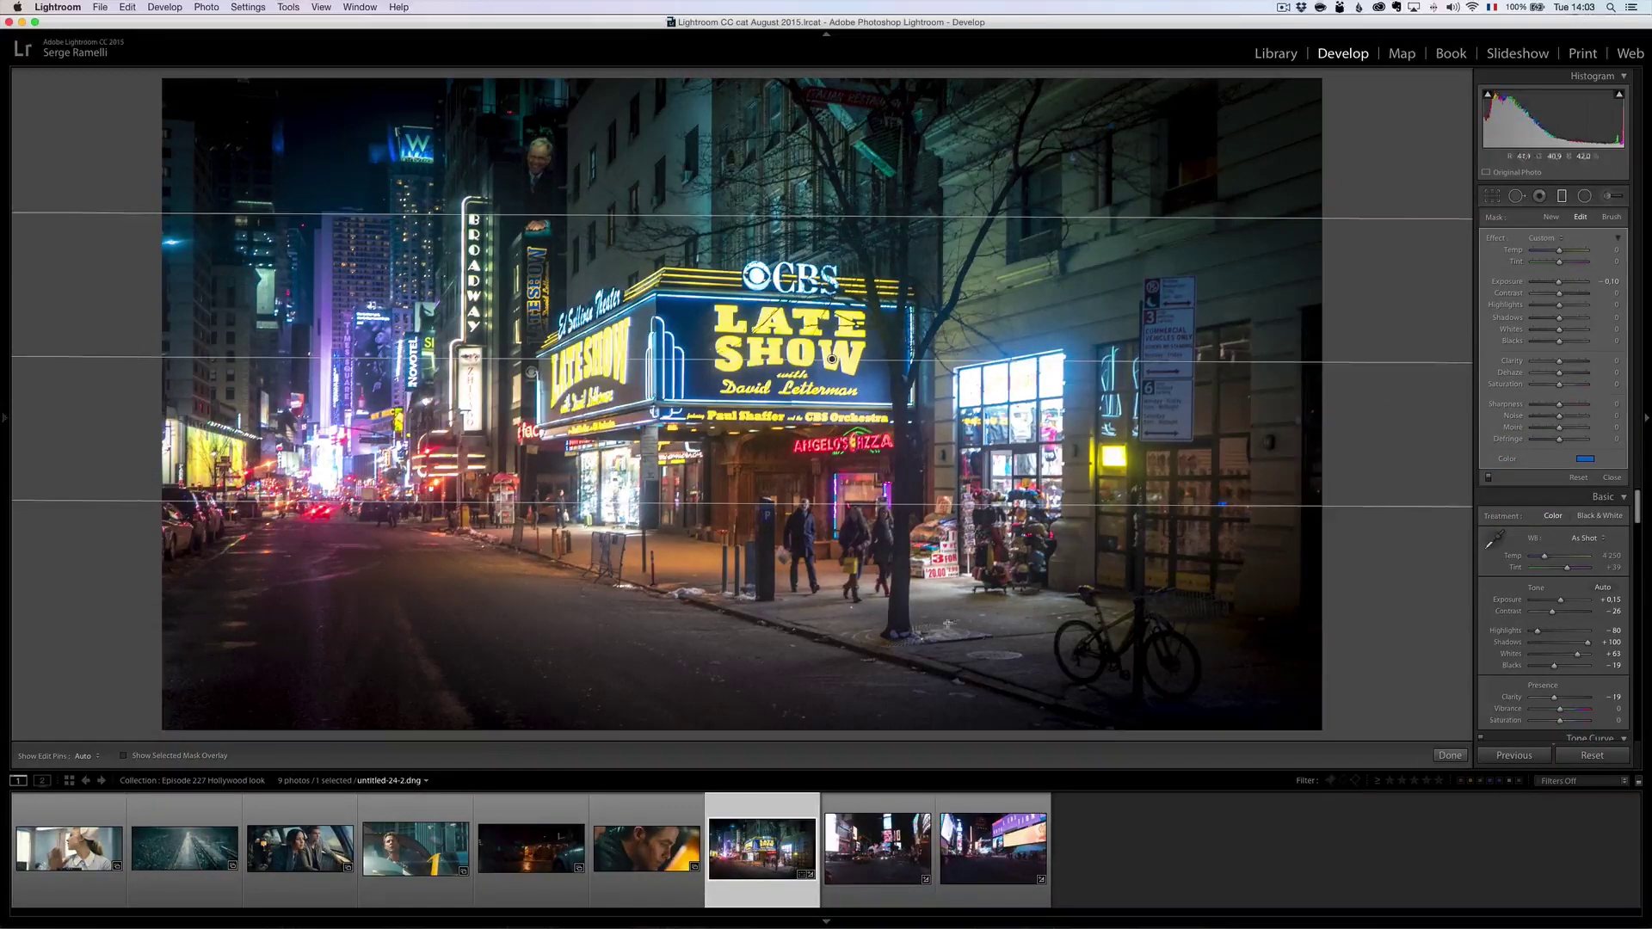
Add a second graduated filter rising from the street, tinted teal with hue 176 and saturation 79, and compare with the Flickr reference in Chrome
{"action": "left_click_drag", "start_coordinate": [834, 677], "coordinate": [832, 353]}
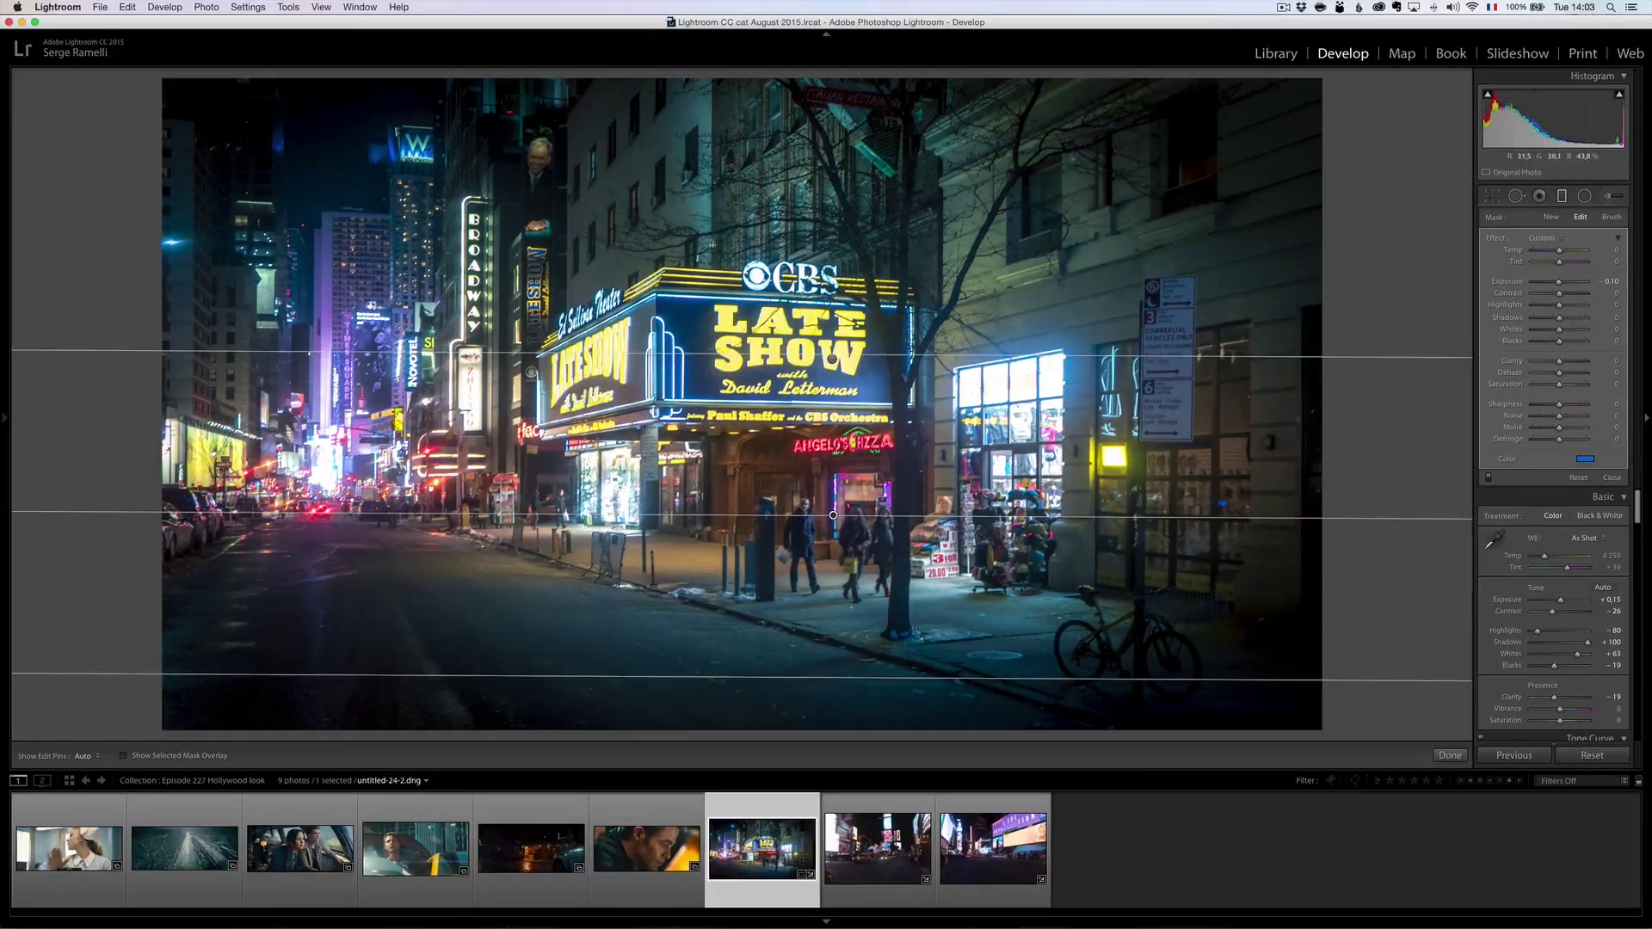
{"action": "left_click", "coordinate": [1586, 459]}
{"action": "left_click_drag", "start_coordinate": [1538, 475], "coordinate": [1438, 464]}
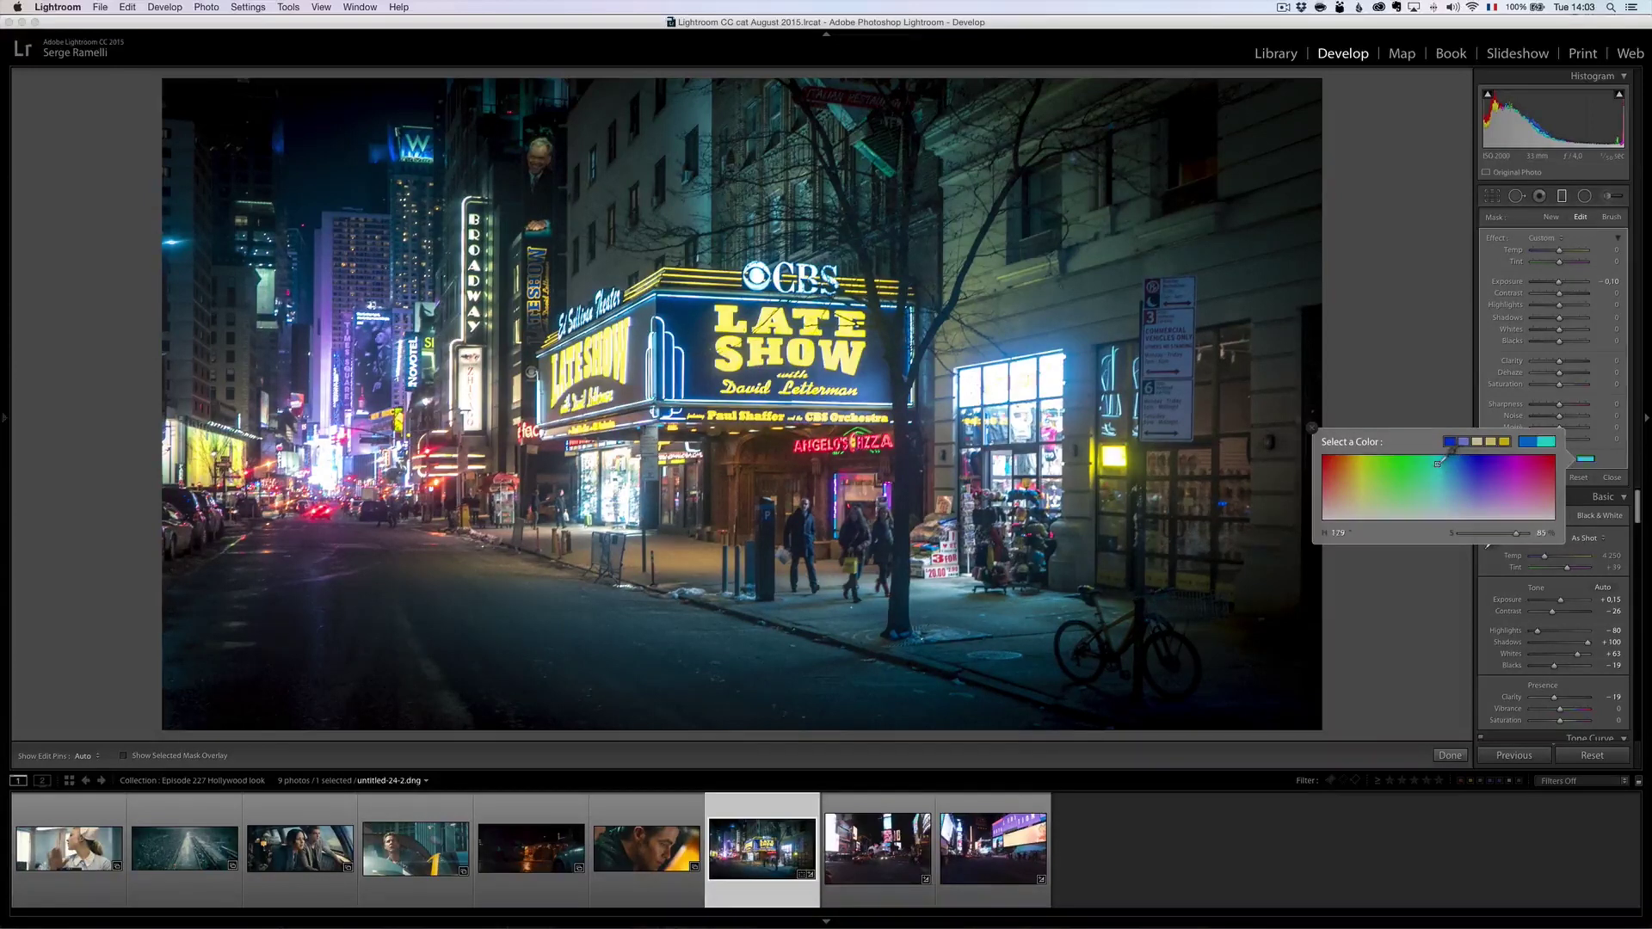
{"action": "left_click", "coordinate": [1435, 468]}
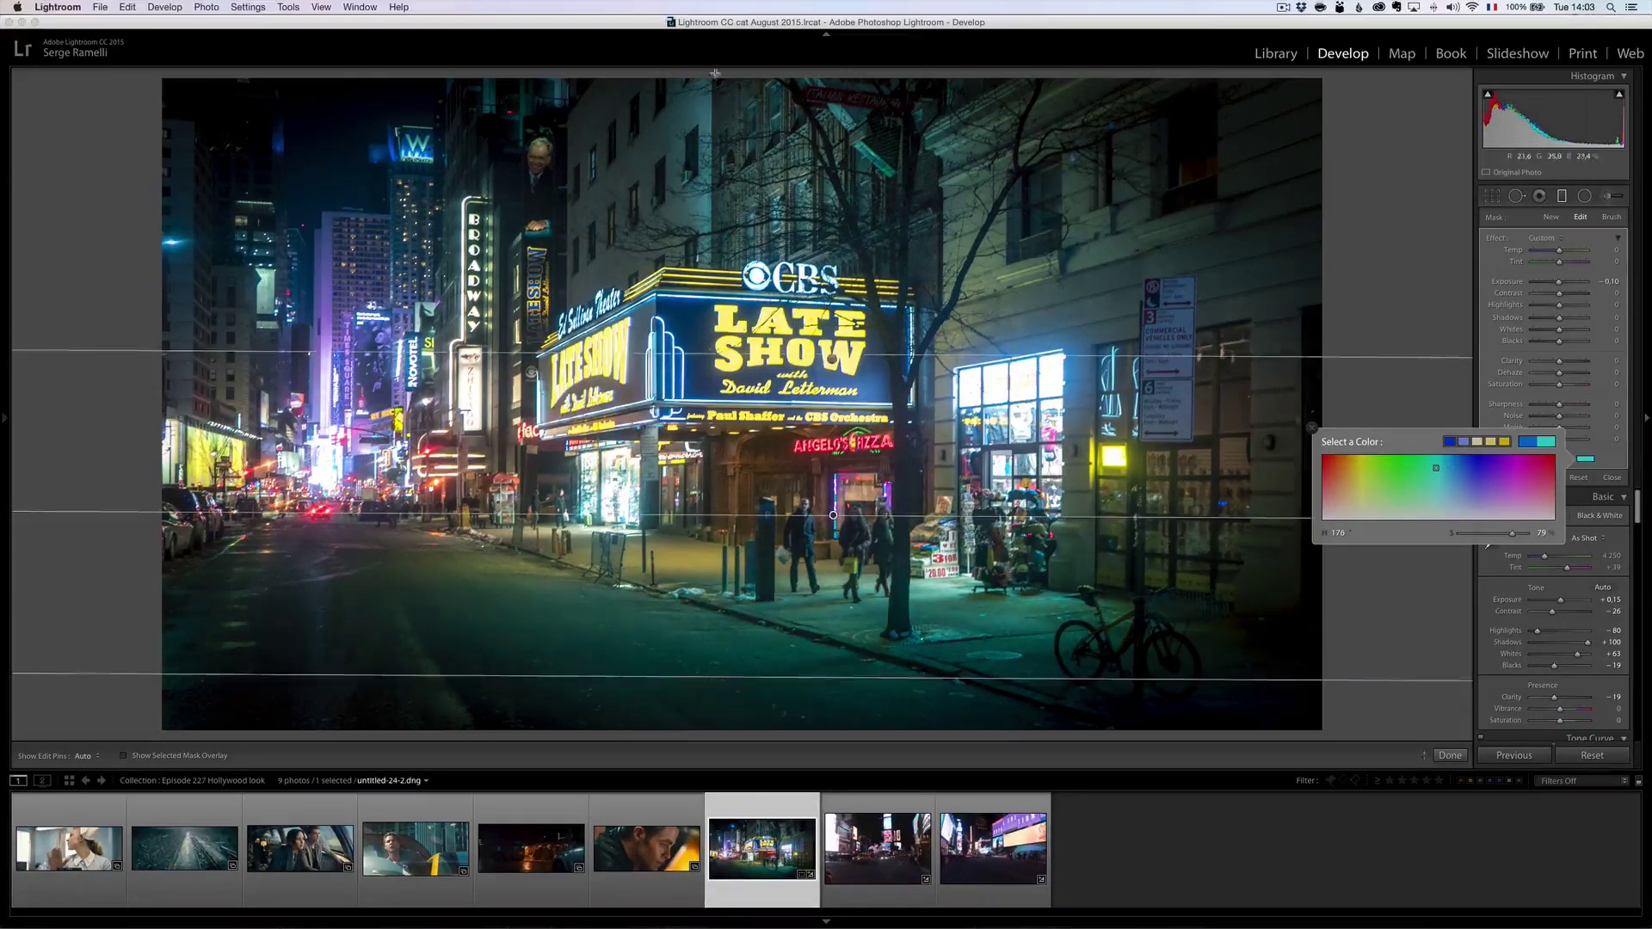
{"action": "left_click", "coordinate": [1312, 429]}
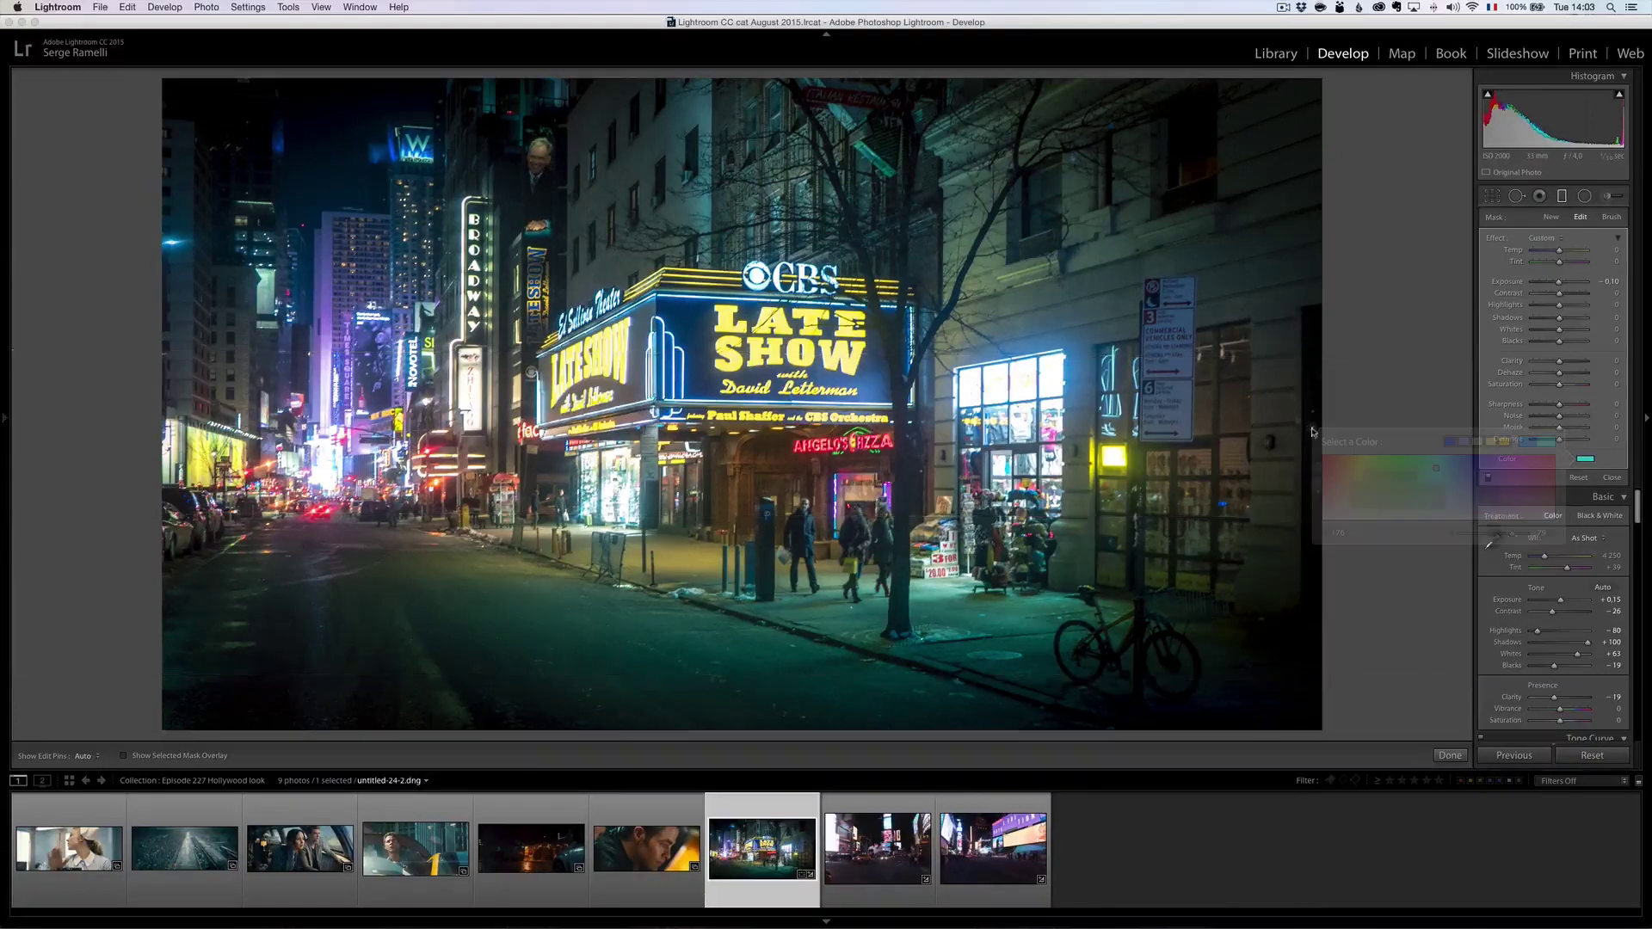
{"action": "key", "text": "super+Tab"}
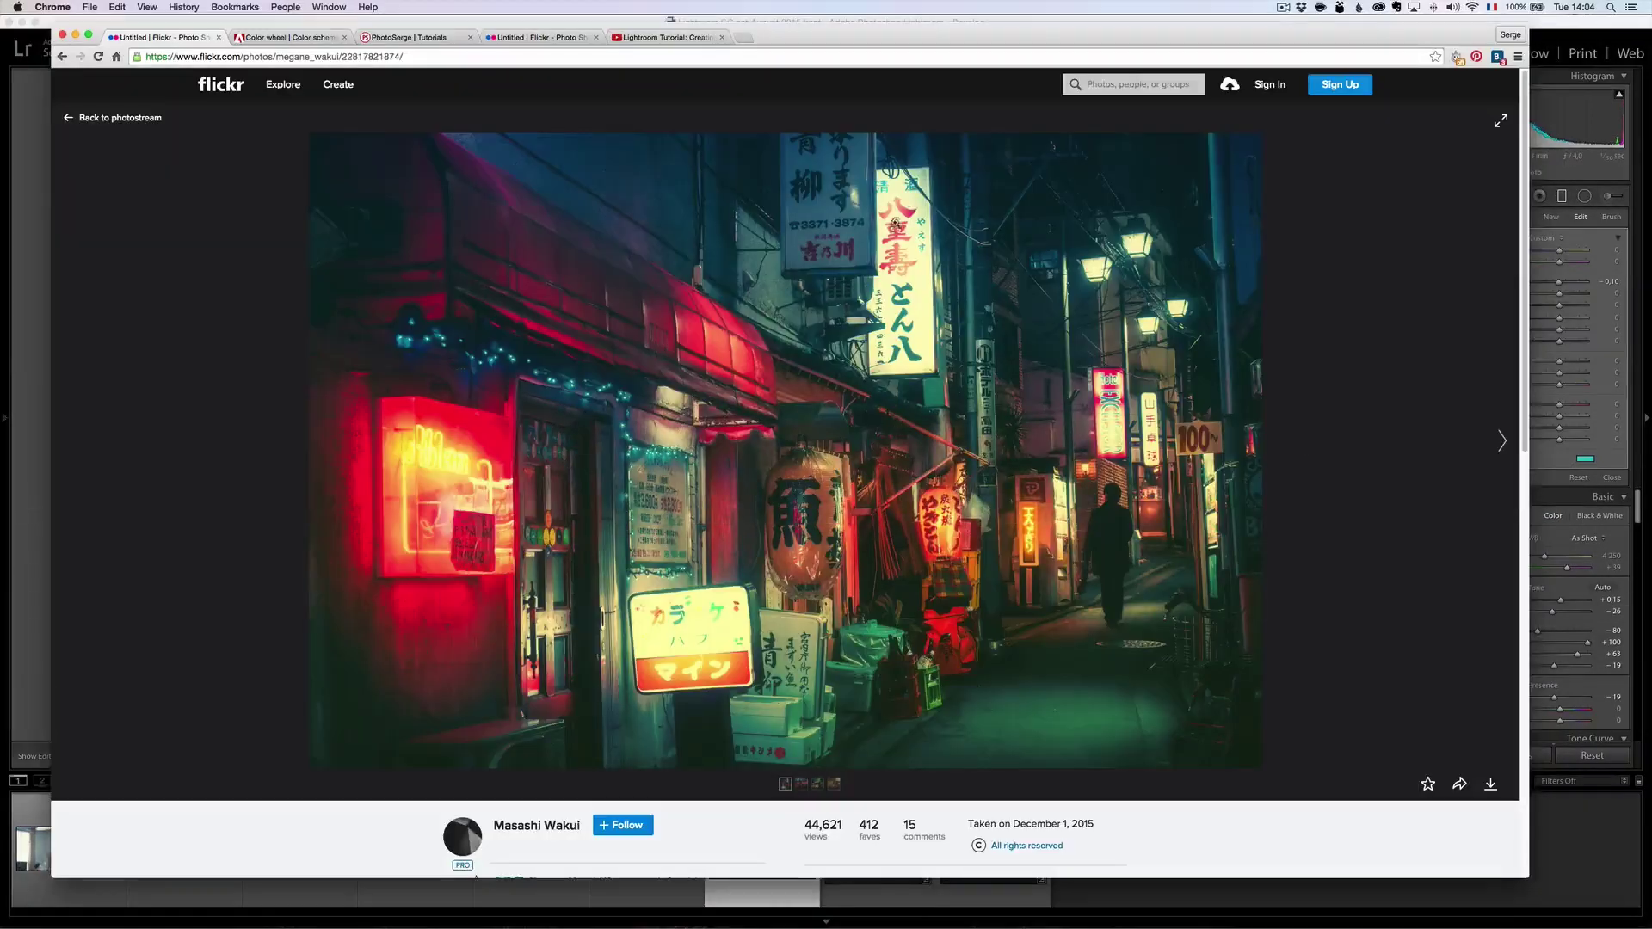
{"action": "key", "text": "super+Tab"}
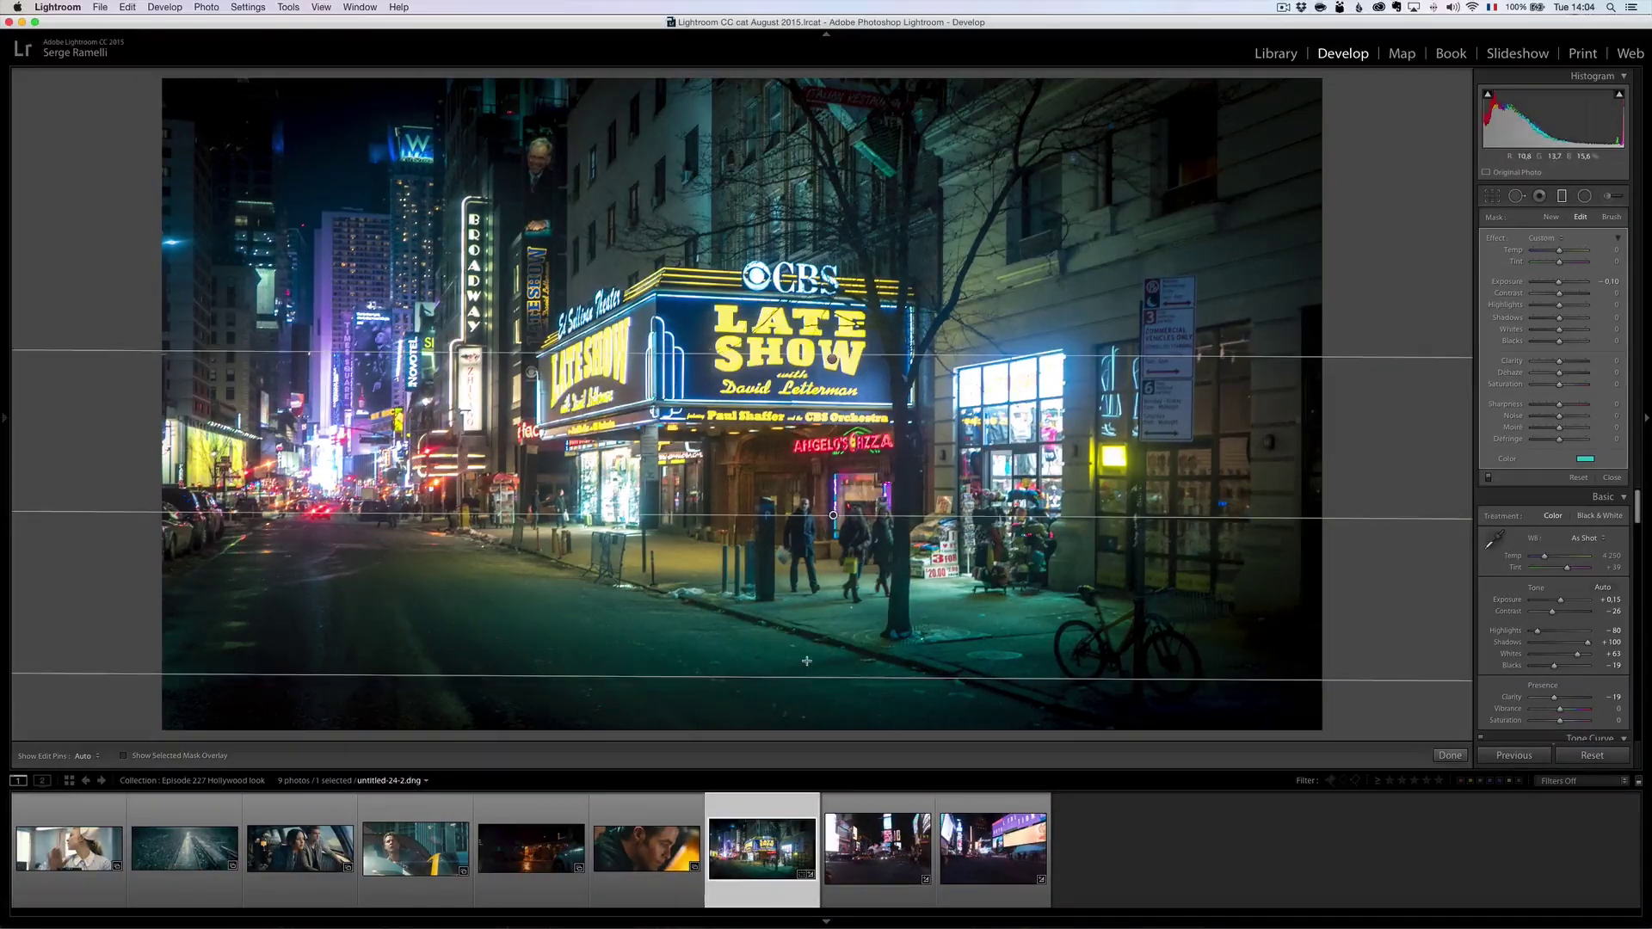
Draw a wide radial filter centred on the theatre marquee, reaching past both sides of the photo, and invert its mask
{"action": "left_click", "coordinate": [1584, 196]}
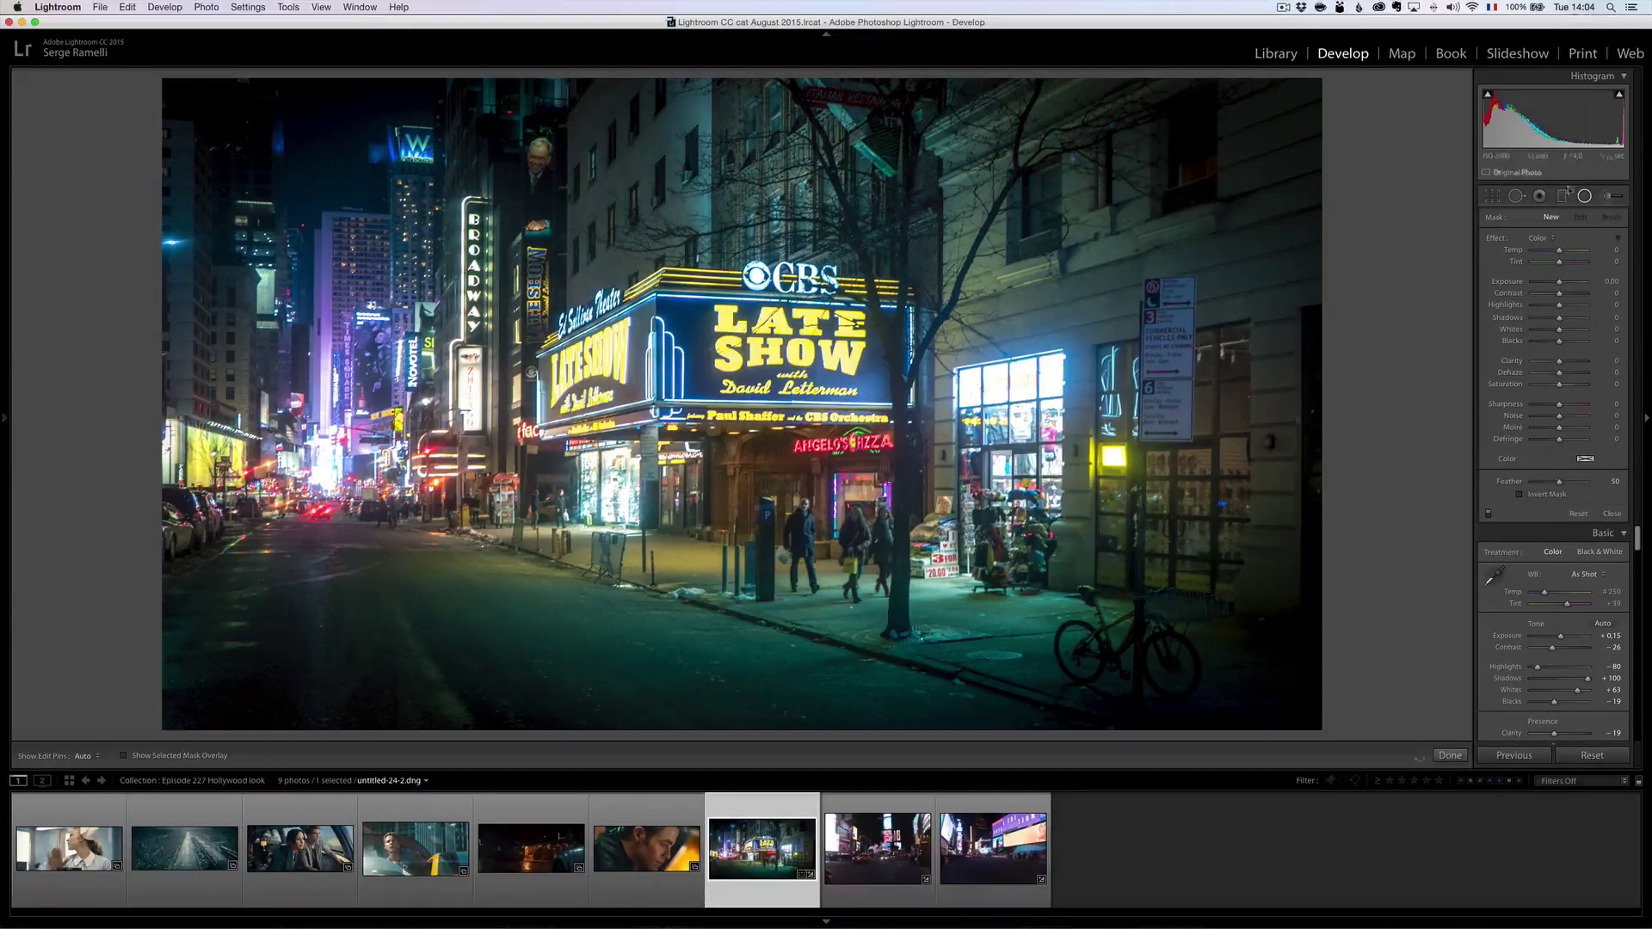
{"action": "left_click", "coordinate": [1543, 237]}
{"action": "left_click", "coordinate": [1543, 238]}
{"action": "left_click_drag", "start_coordinate": [716, 402], "coordinate": [1426, 592]}
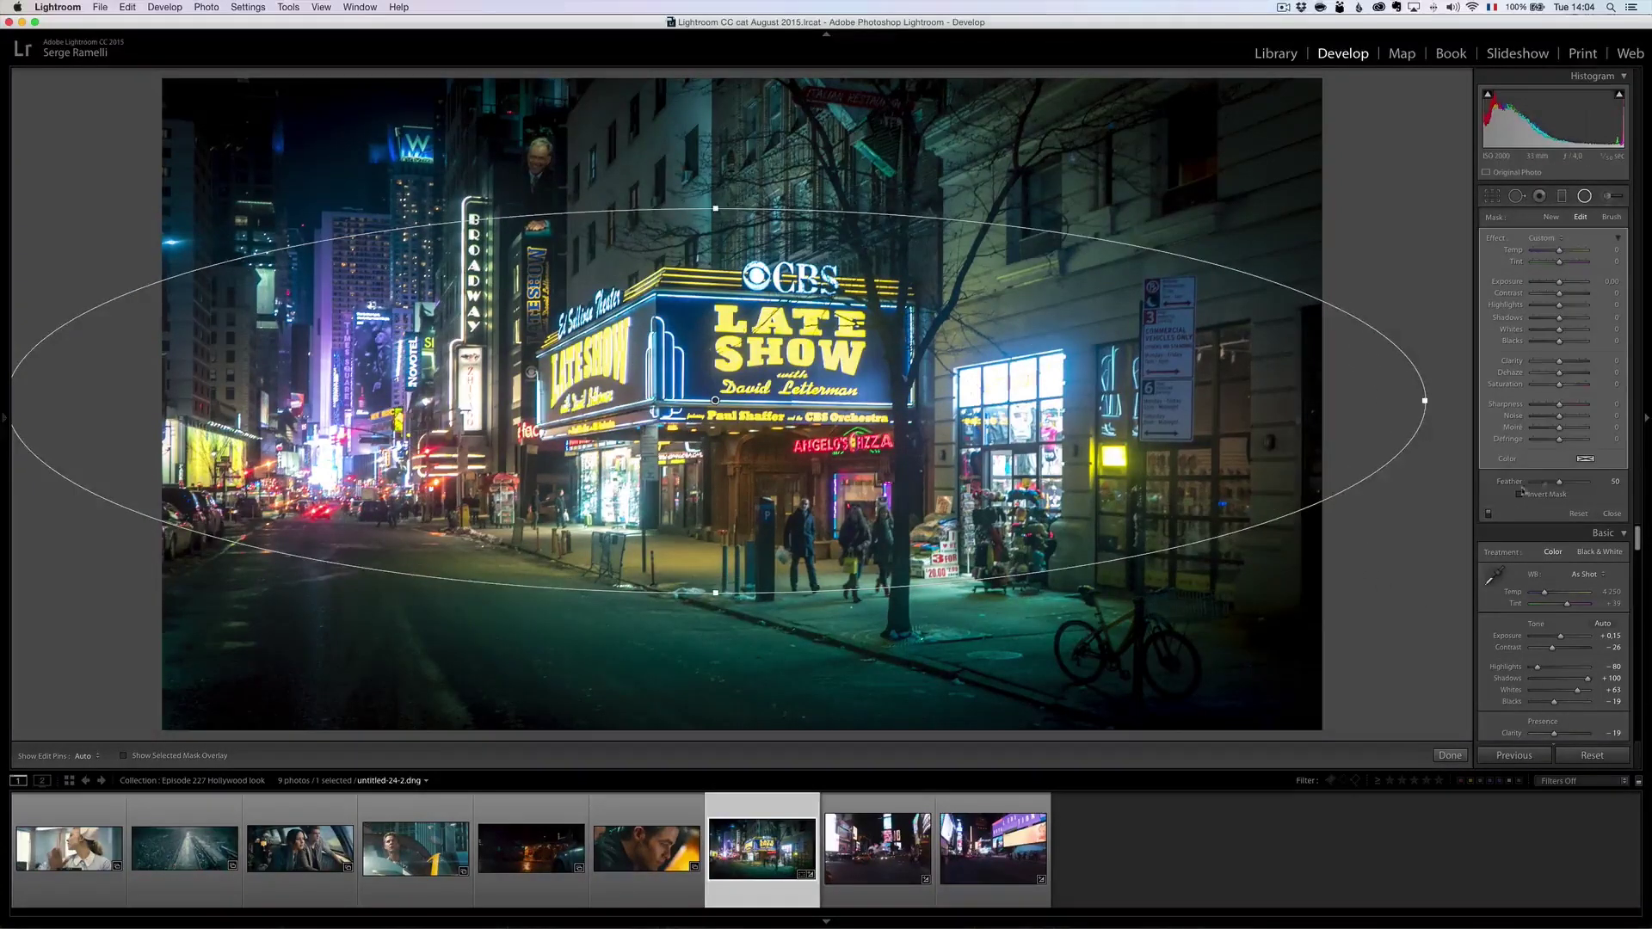
{"action": "left_click", "coordinate": [1547, 496]}
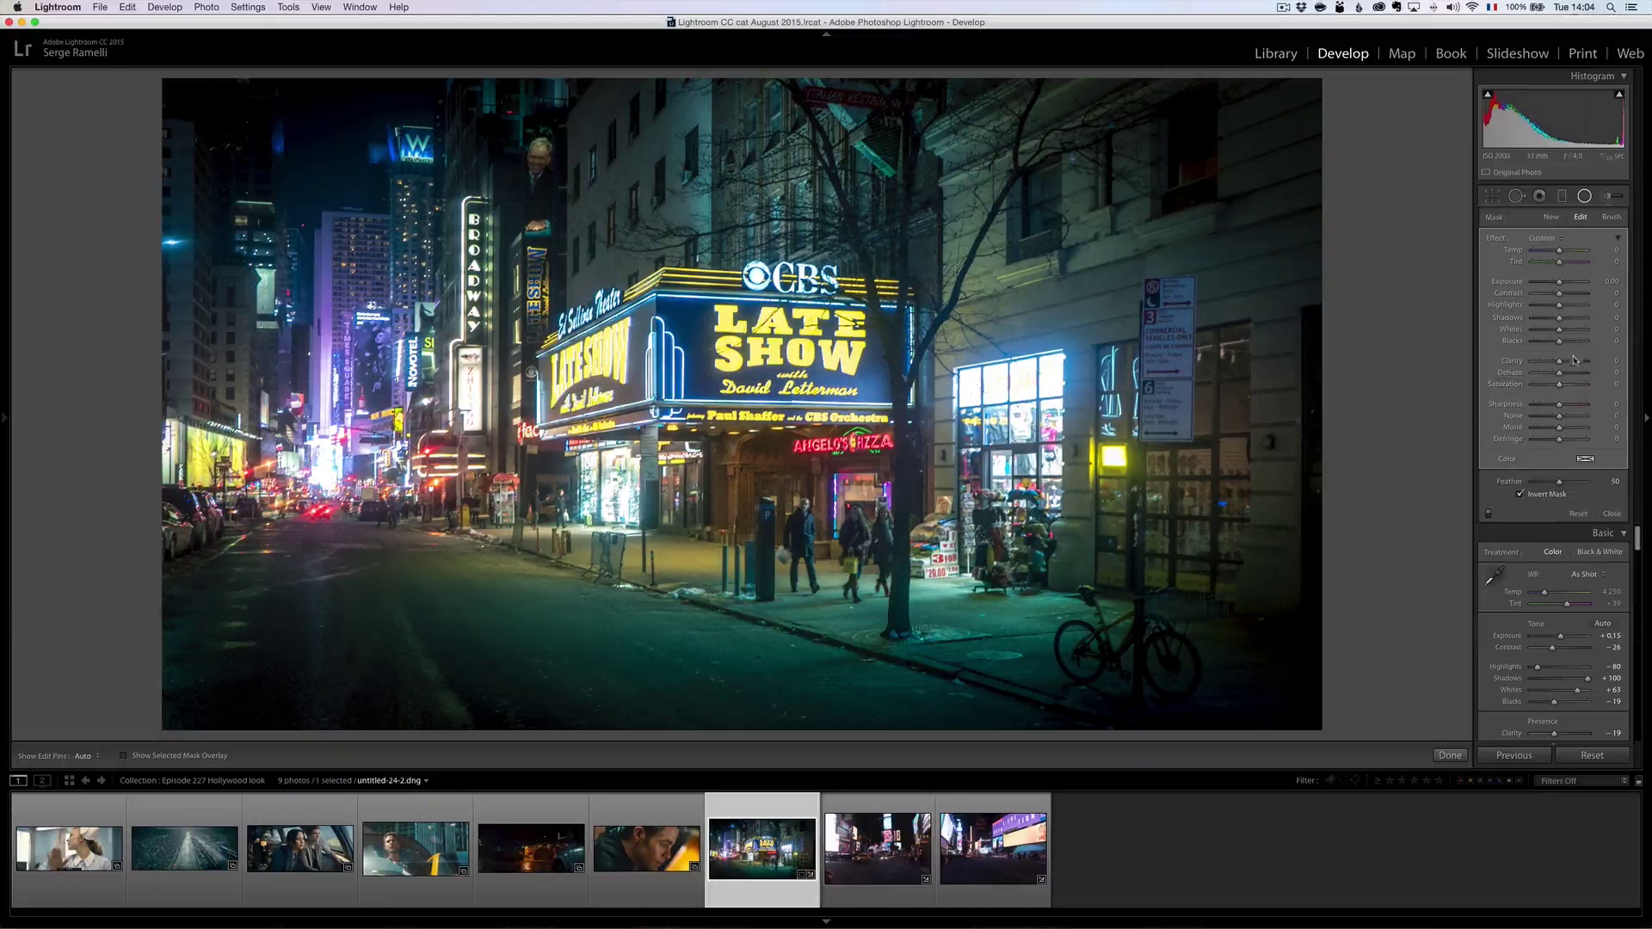
Tint the radial filter orange, shift the tint to a strong red-orange, and raise the filter's Saturation to about 30
{"action": "left_click", "coordinate": [1589, 461]}
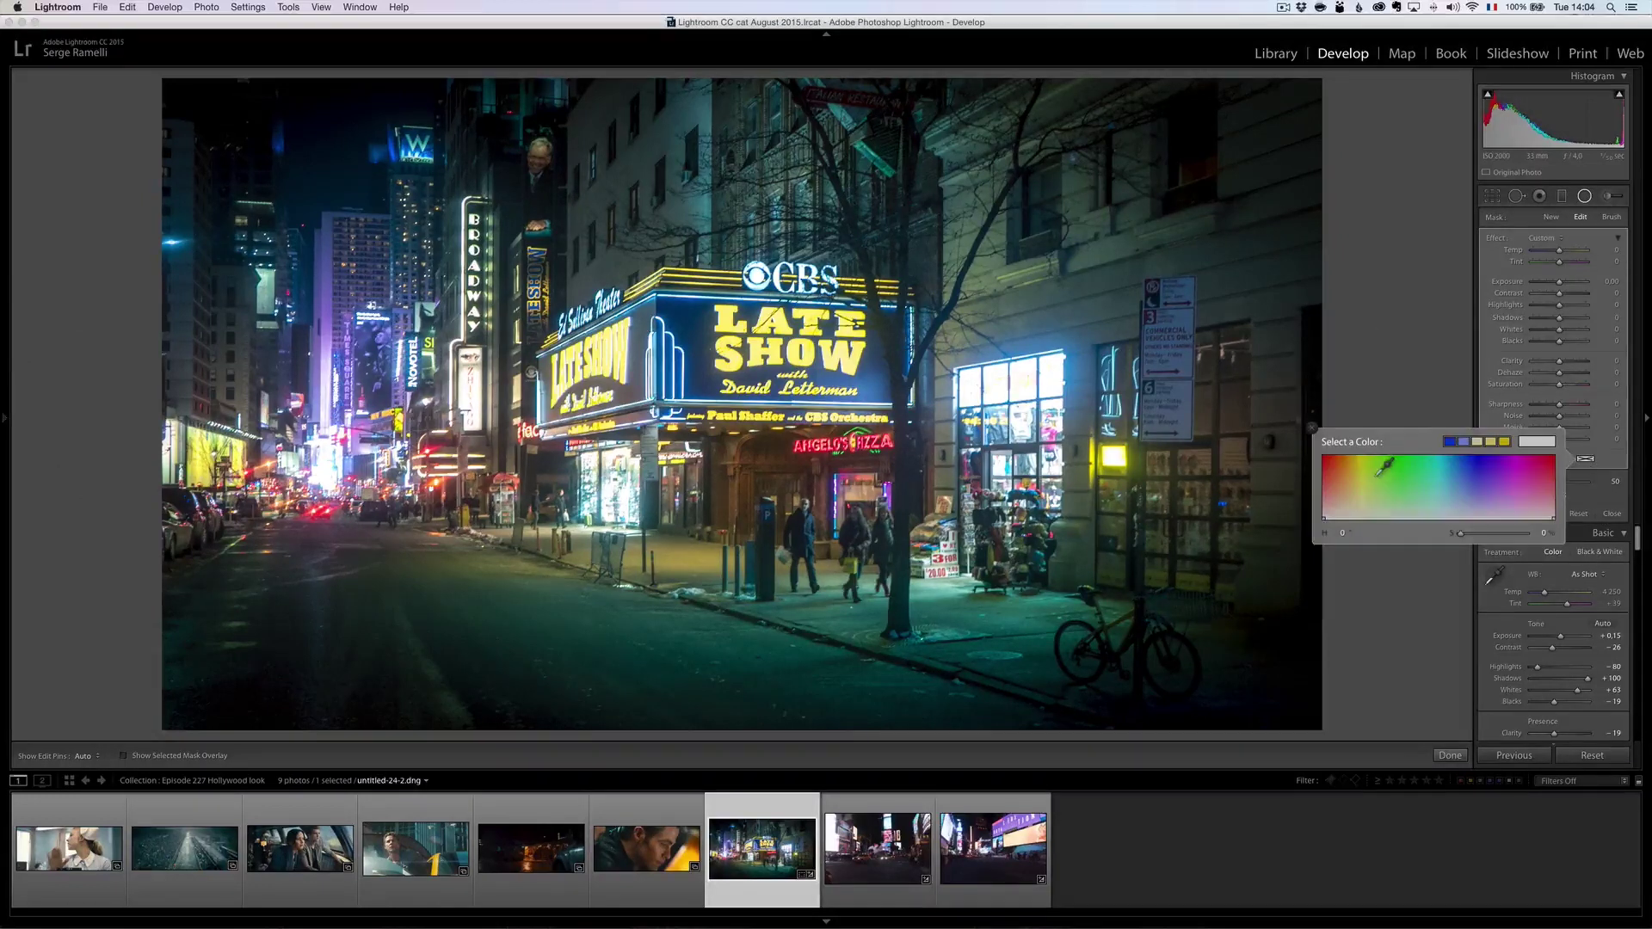
{"action": "left_click", "coordinate": [1351, 476]}
{"action": "mouse_move", "coordinate": [1358, 472]}
{"action": "left_mouse_down"}
{"action": "mouse_move", "coordinate": [1356, 495]}
{"action": "mouse_move", "coordinate": [1346, 463]}
{"action": "left_mouse_up"}
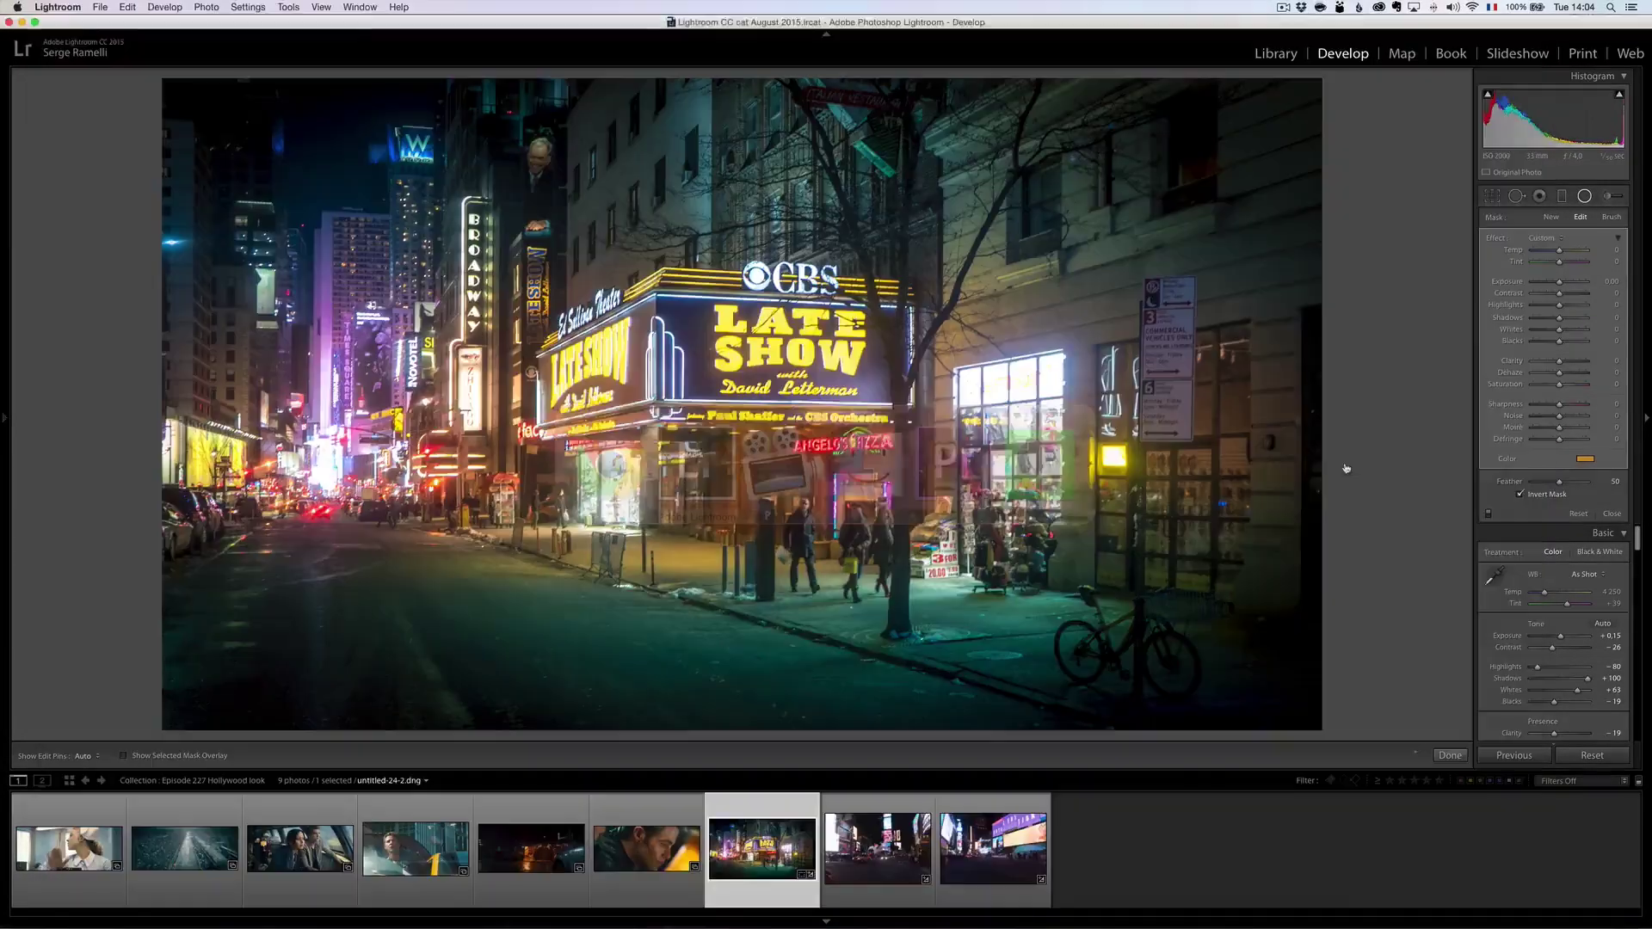
{"action": "left_click", "coordinate": [1585, 459]}
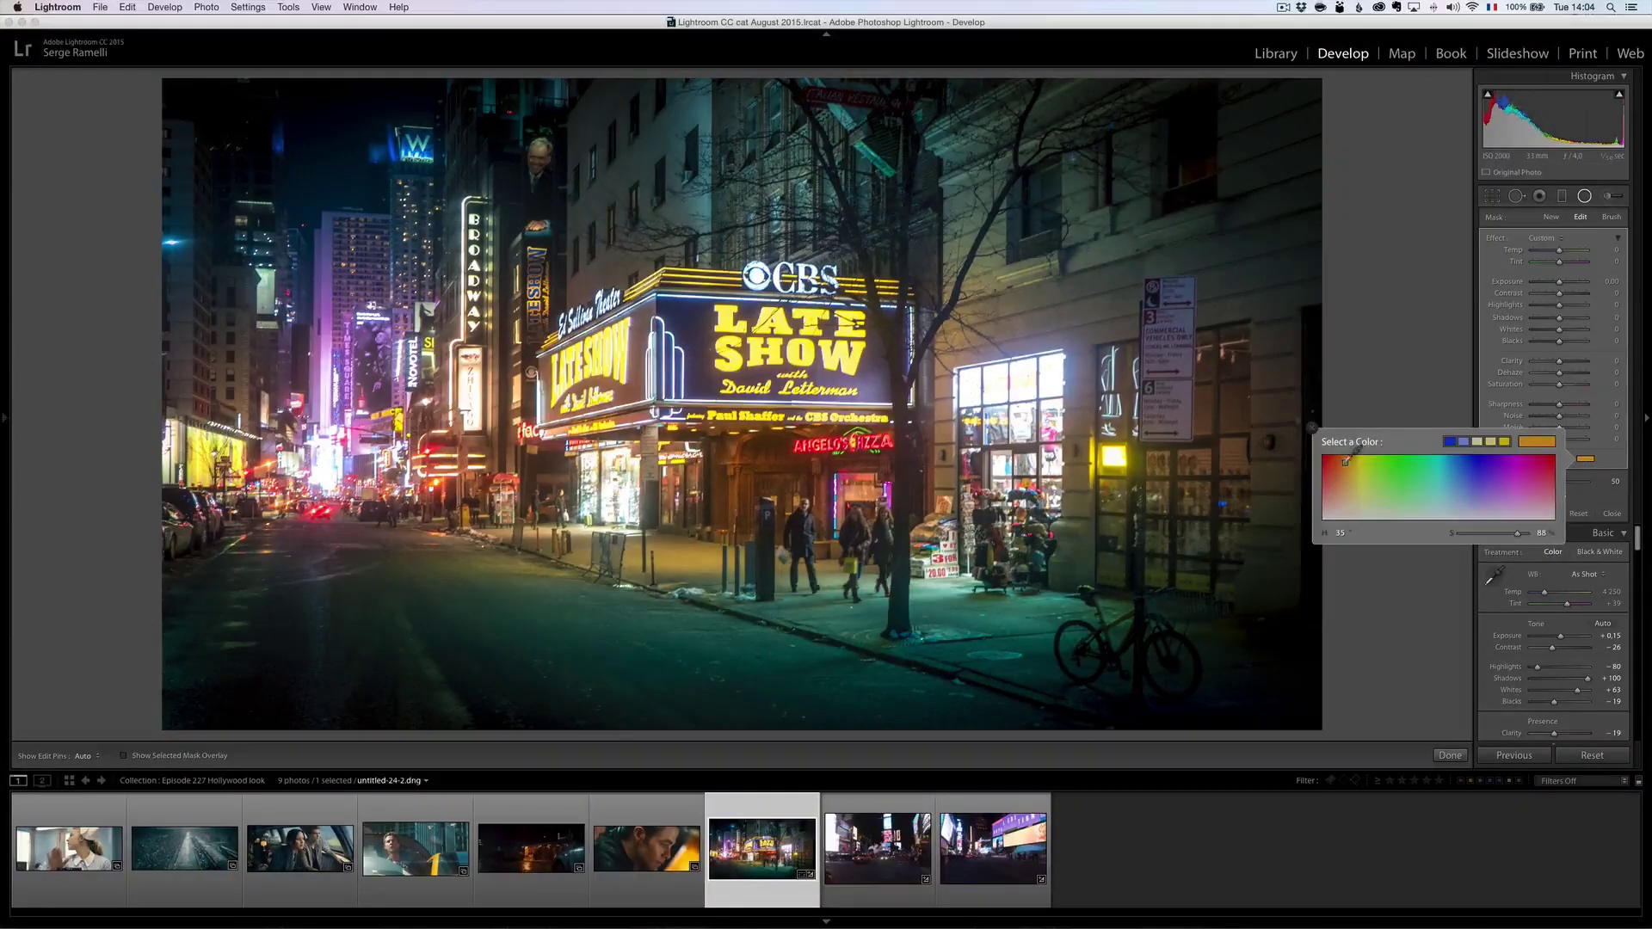
{"action": "left_click_drag", "start_coordinate": [1346, 462], "coordinate": [1327, 458]}
{"action": "left_click", "coordinate": [1570, 384]}
Compare the photo with the Flickr reference in Chrome, close the radial filter in Lightroom, and examine the before and after views
{"action": "key", "text": "super+Tab"}
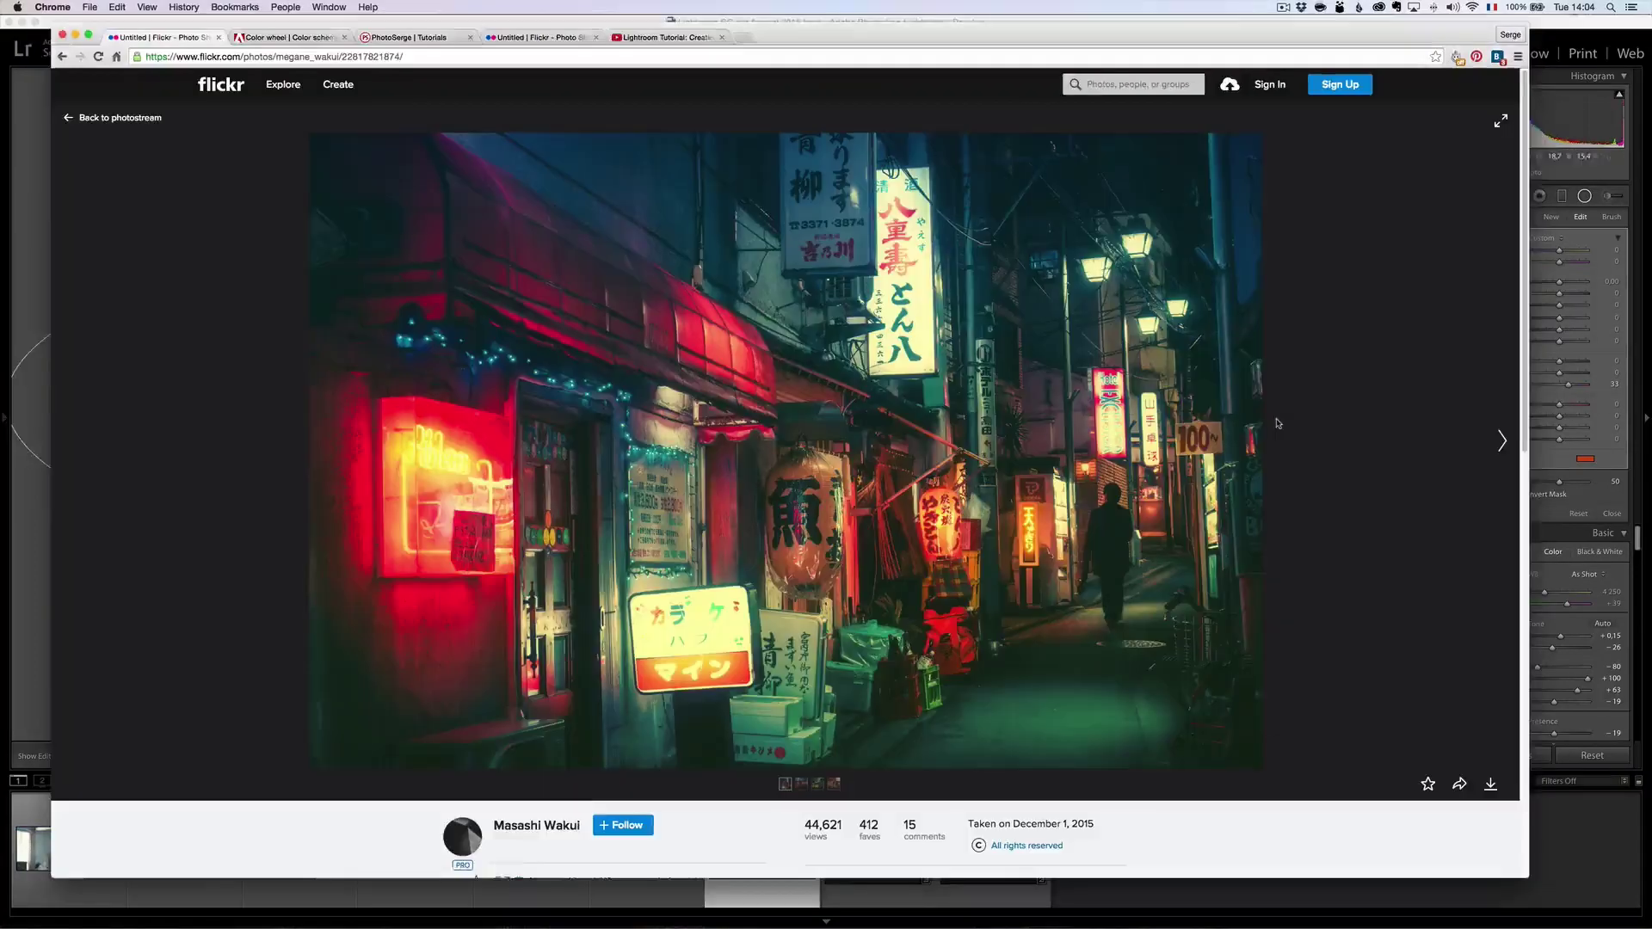
{"action": "key", "text": "super+Tab"}
{"action": "key", "text": "super+Tab"}
{"action": "key", "text": "super+Tab"}
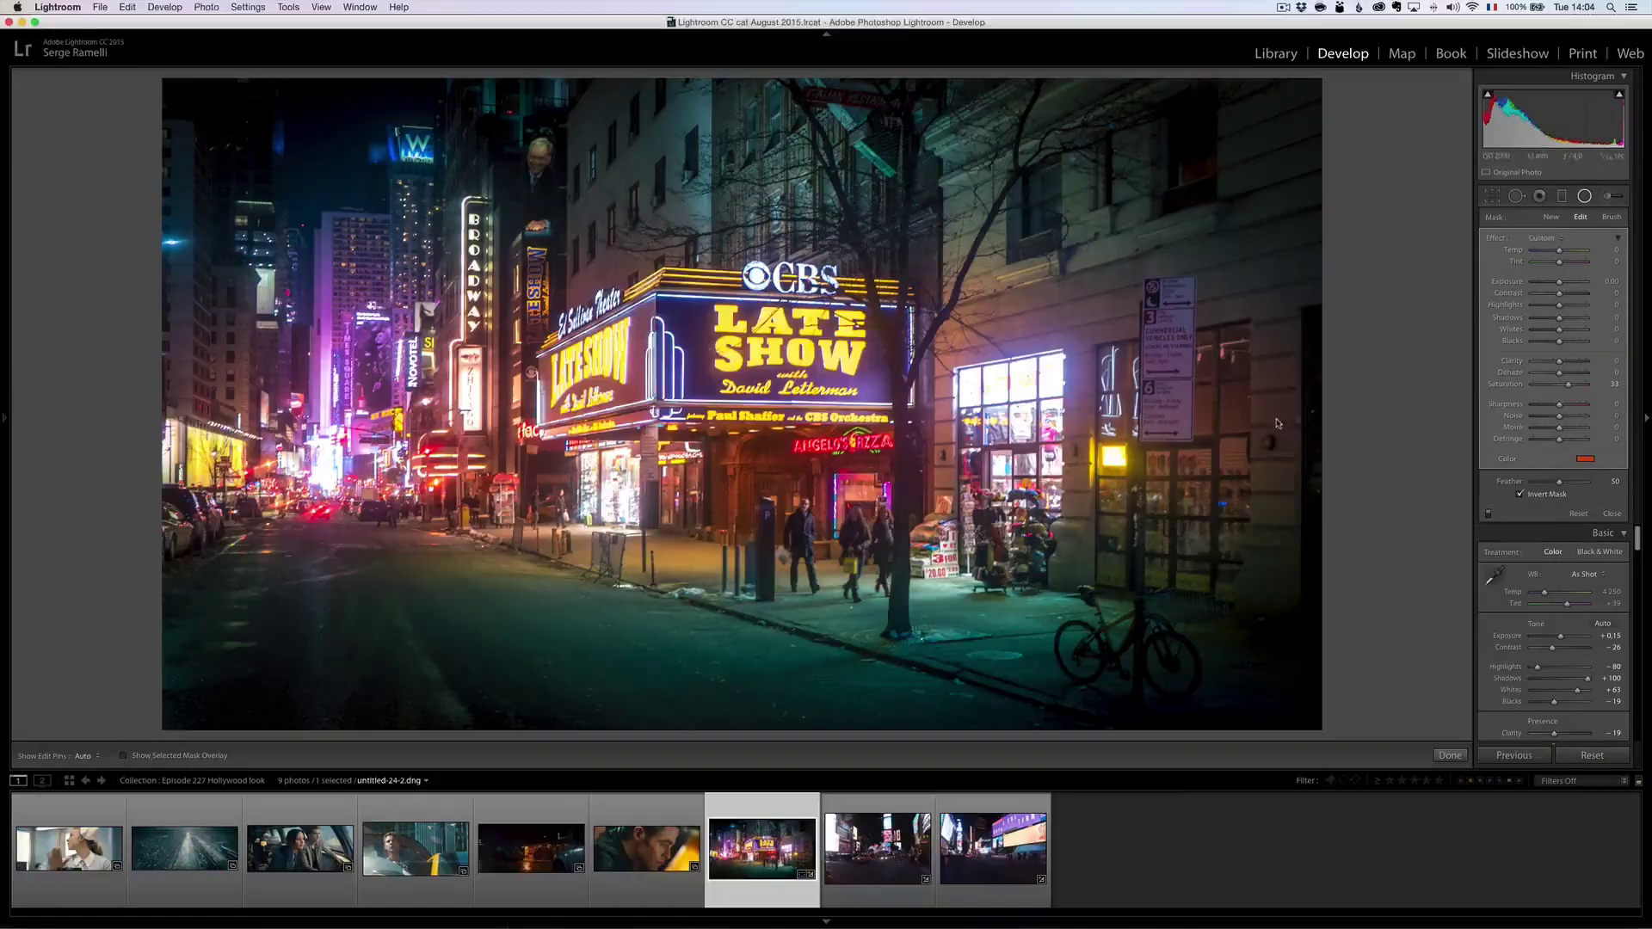
{"action": "left_click", "coordinate": [1612, 514]}
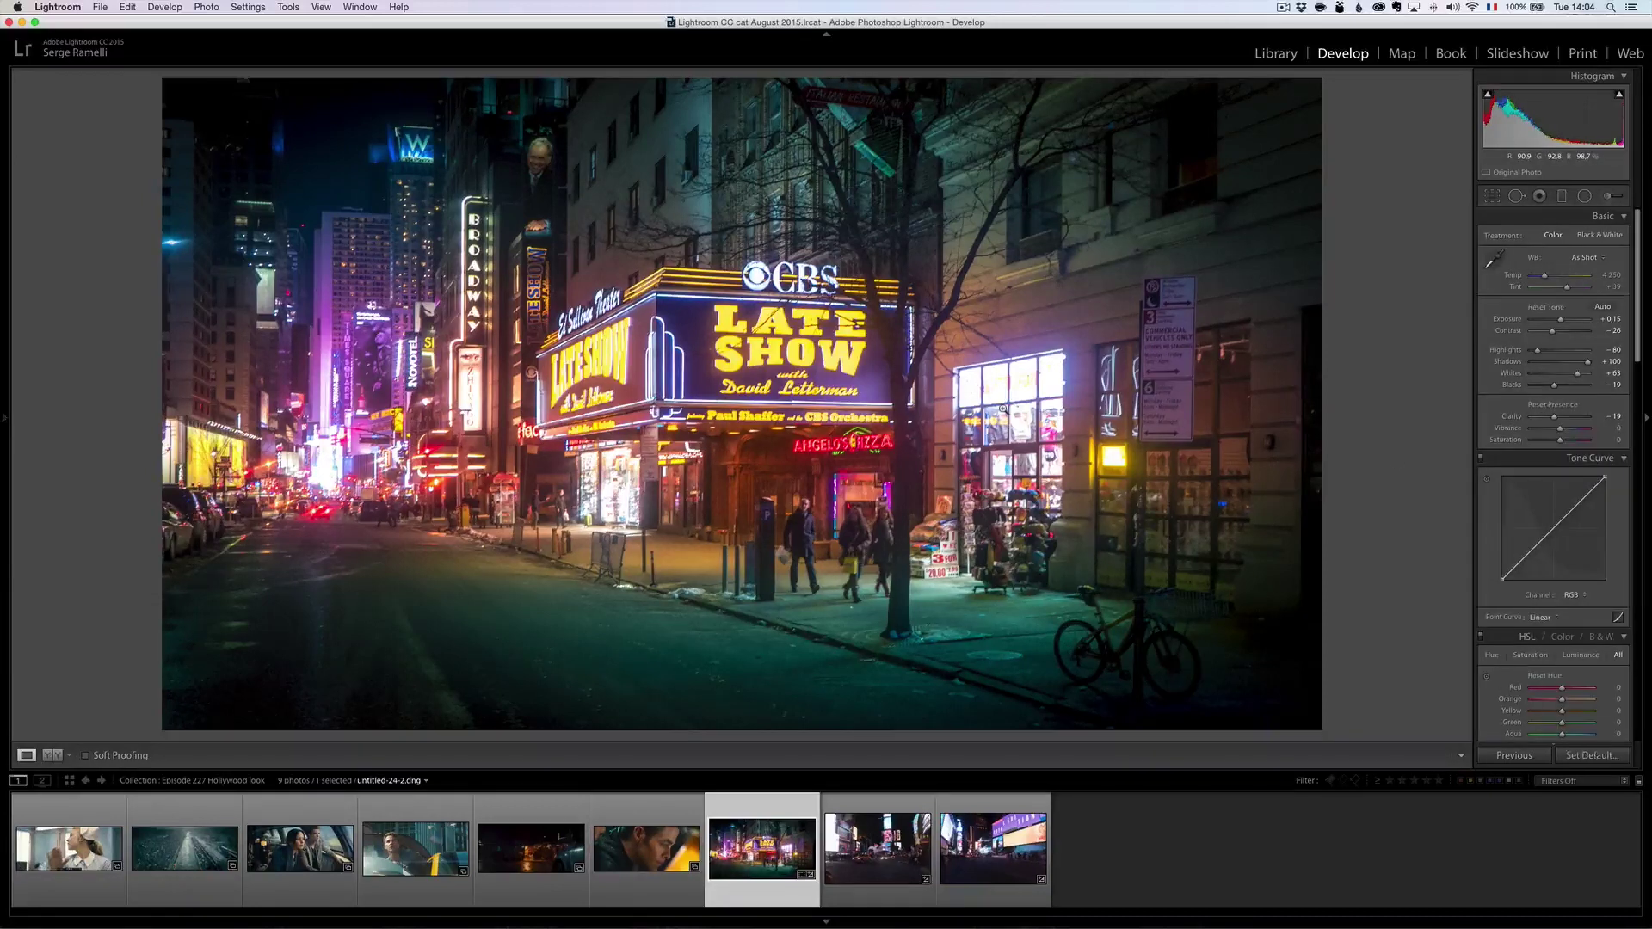
{"action": "key", "text": "alt+backslash"}
{"action": "key", "text": "alt+backslash"}
{"action": "key", "text": "alt+backslash"}
{"action": "key", "text": "alt+backslash"}
Save the current settings as a new develop preset named Hollywood 2 in the Hollywood looks folder, with the graduated and radial filters included
{"action": "mouse_move", "coordinate": [3, 406]}
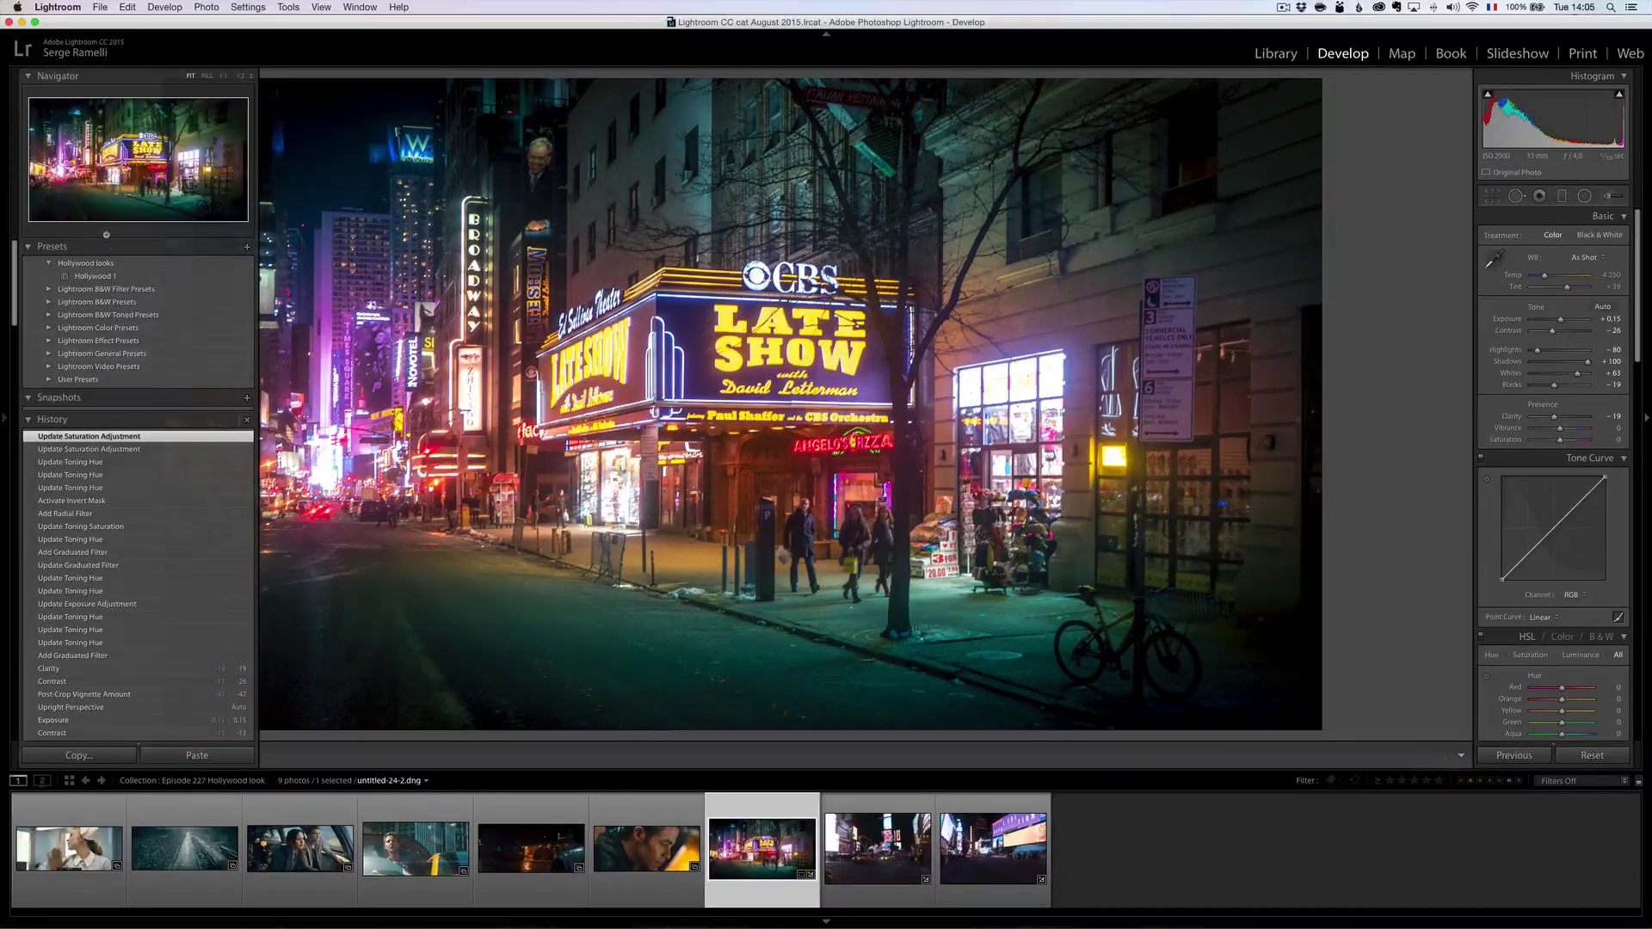
{"action": "left_click", "coordinate": [63, 264]}
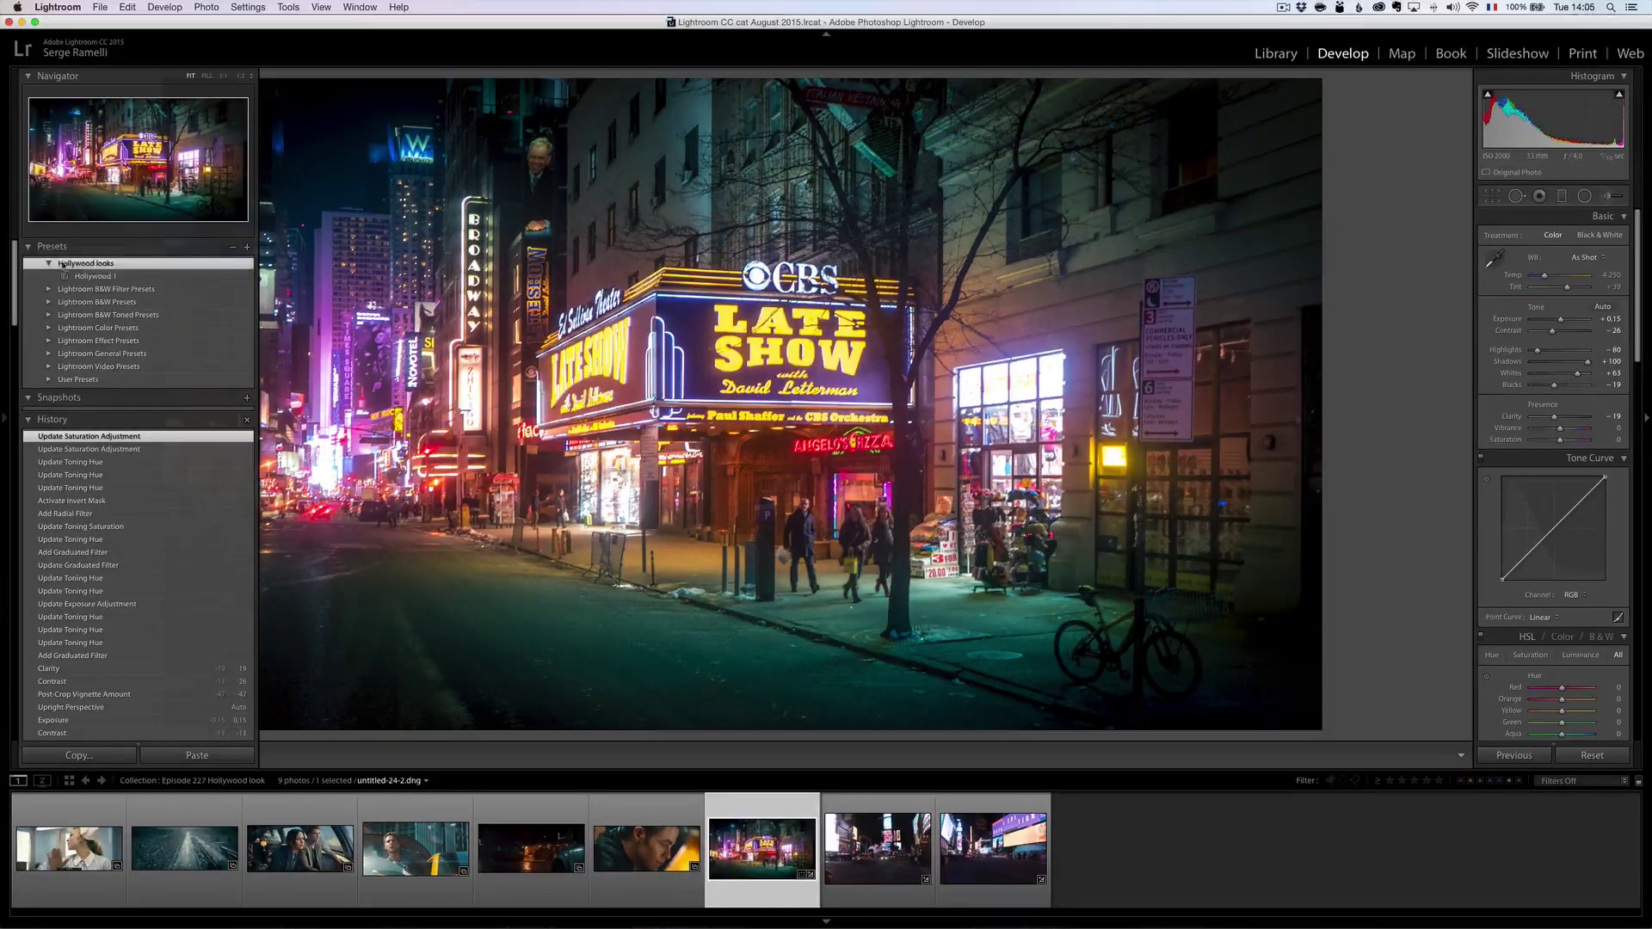
{"action": "left_click", "coordinate": [248, 248]}
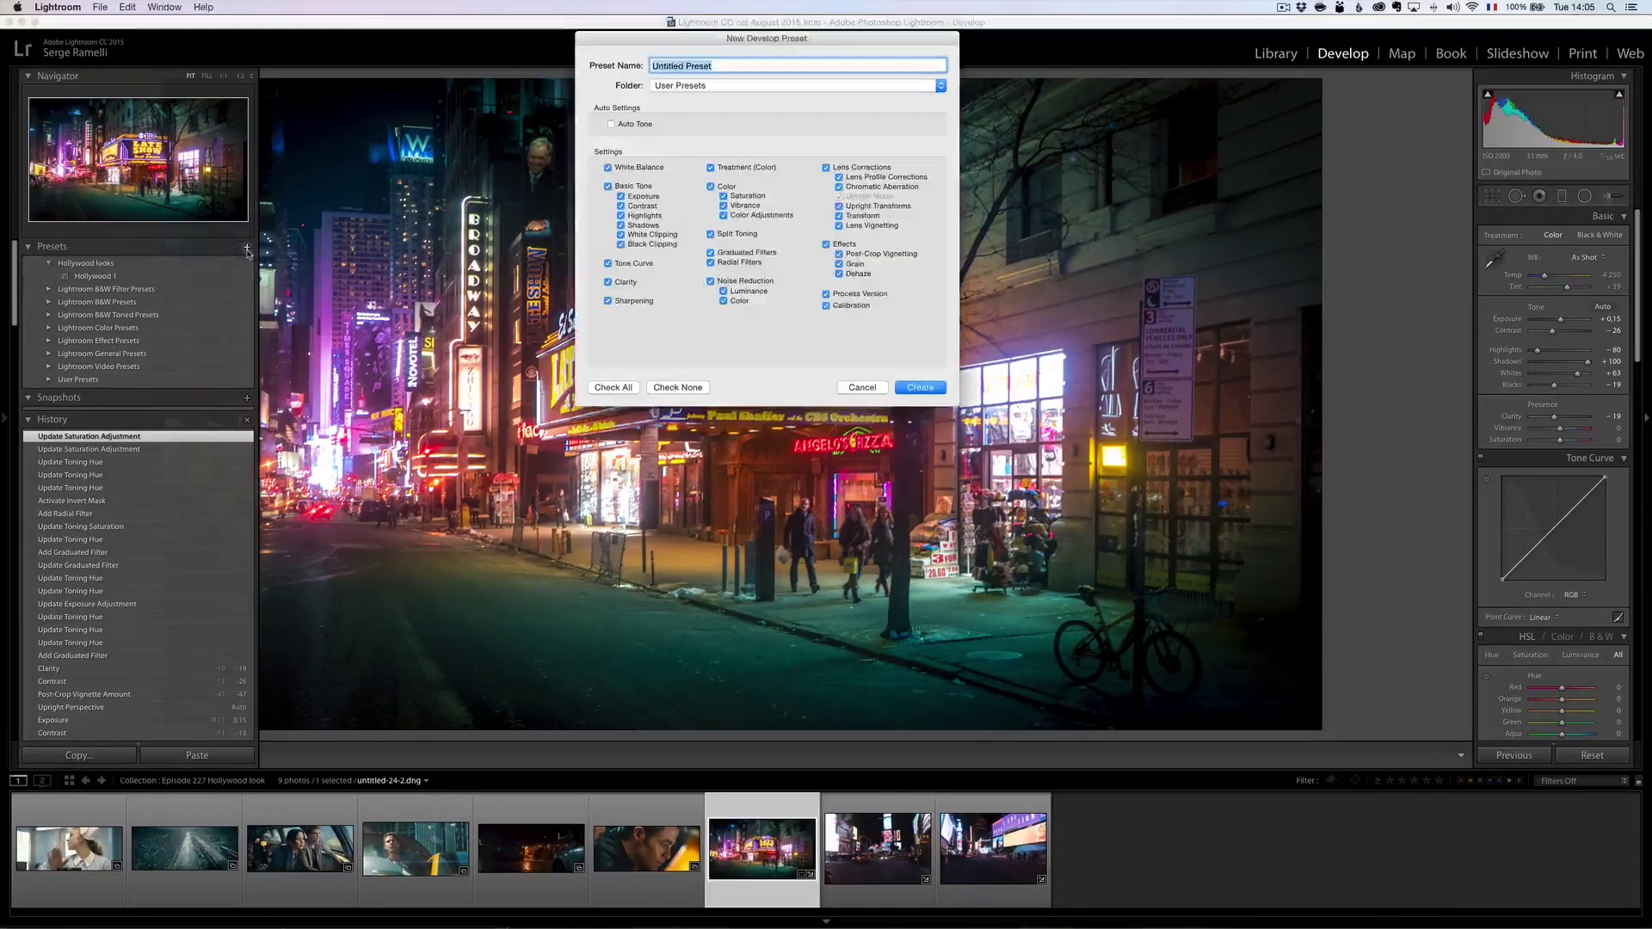
{"action": "type", "text": "Hollywood 2"}
{"action": "left_click", "coordinate": [716, 87]}
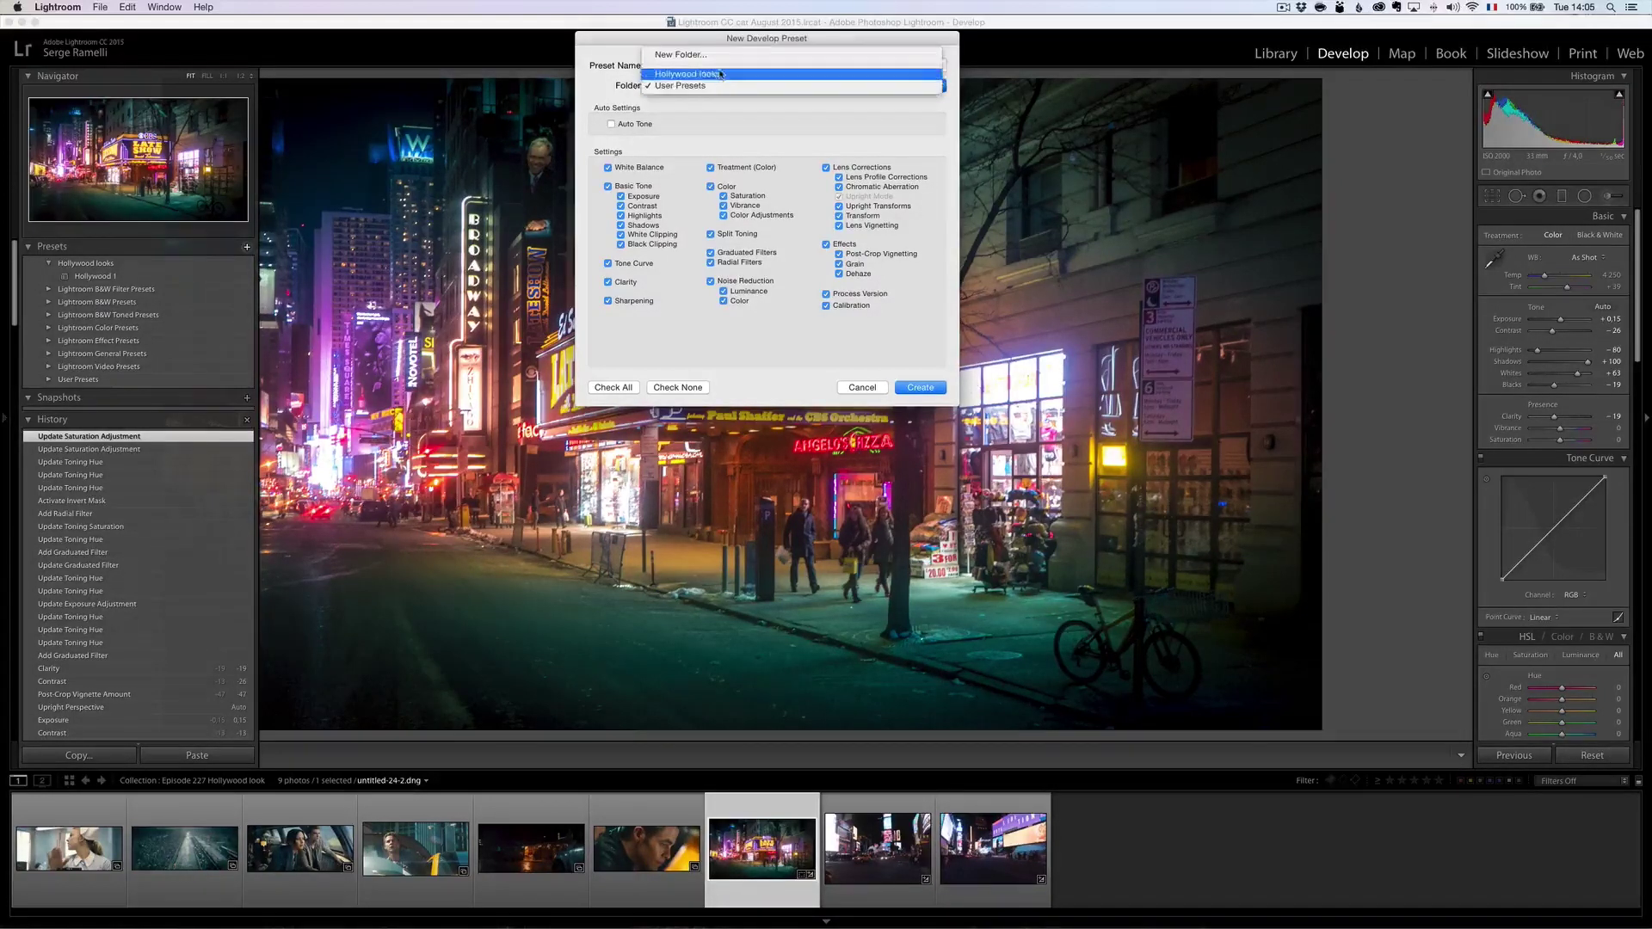
{"action": "left_click", "coordinate": [716, 72]}
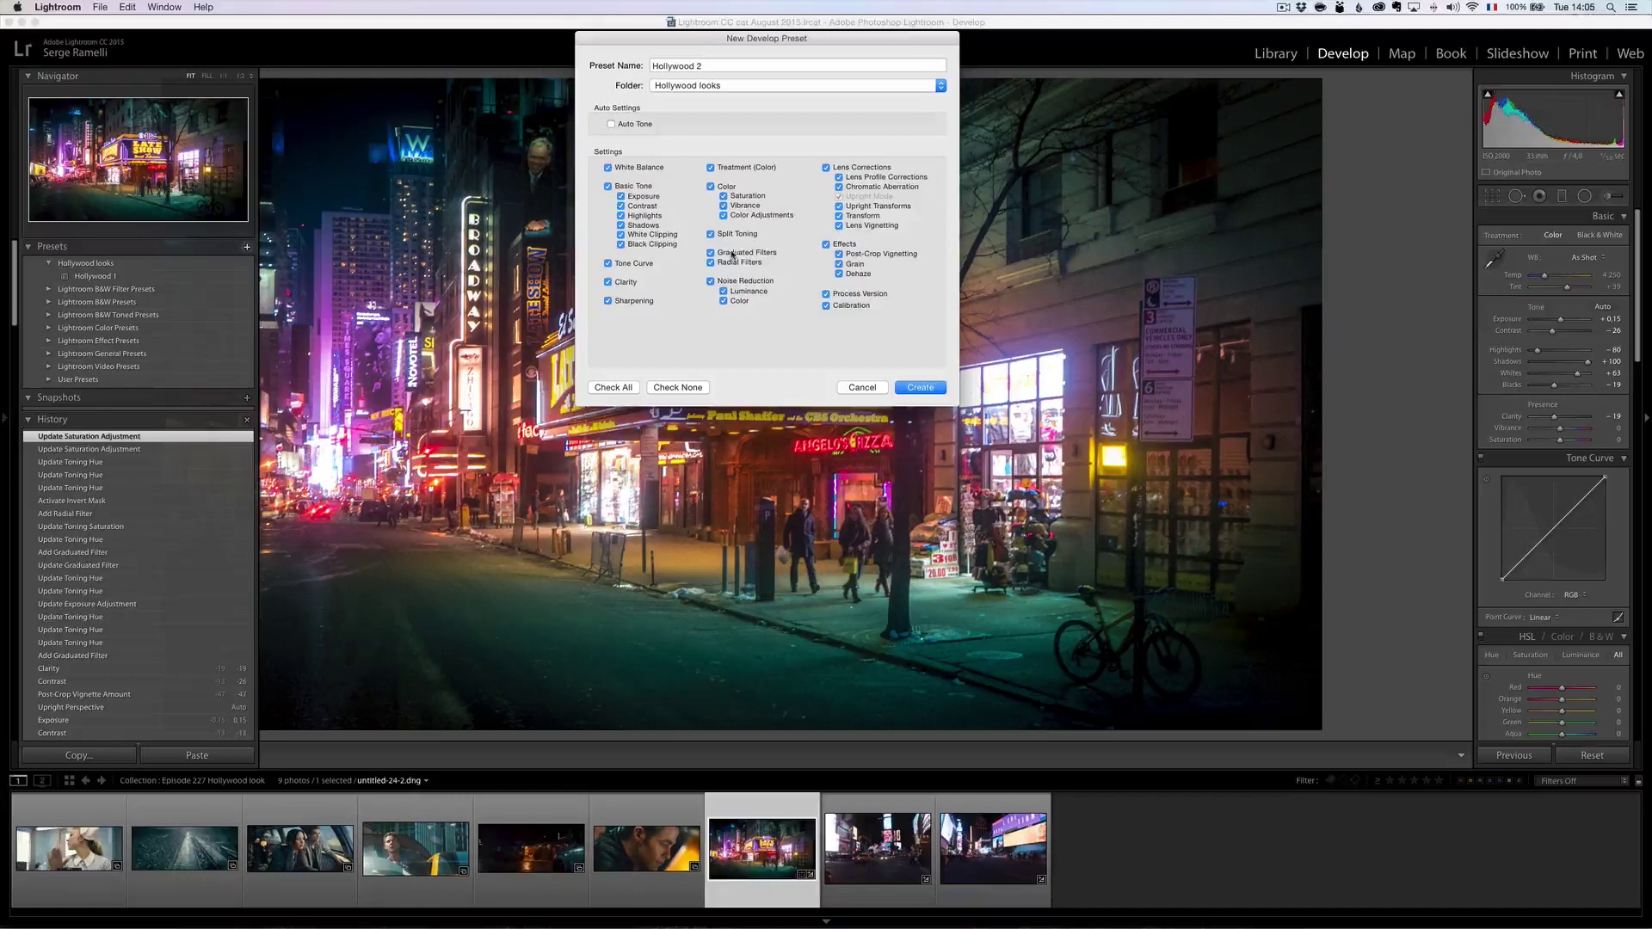
{"action": "left_click", "coordinate": [919, 388]}
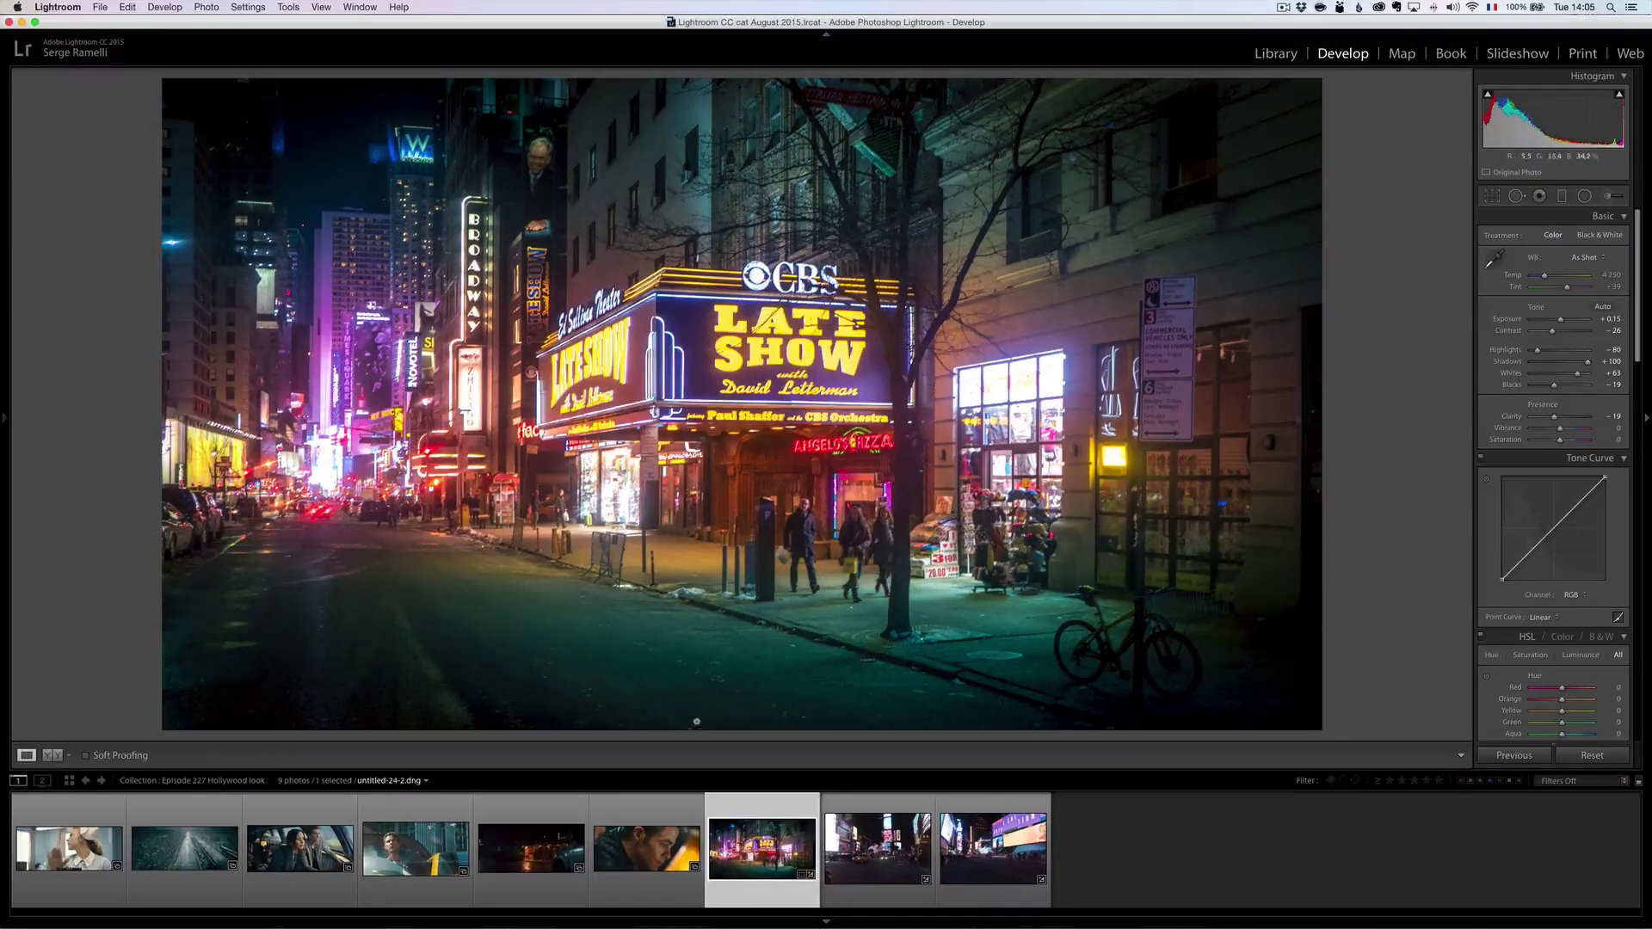
Apply the Hollywood 2 preset to the Times Square photo with the yellow taxi
{"action": "left_click", "coordinate": [877, 849]}
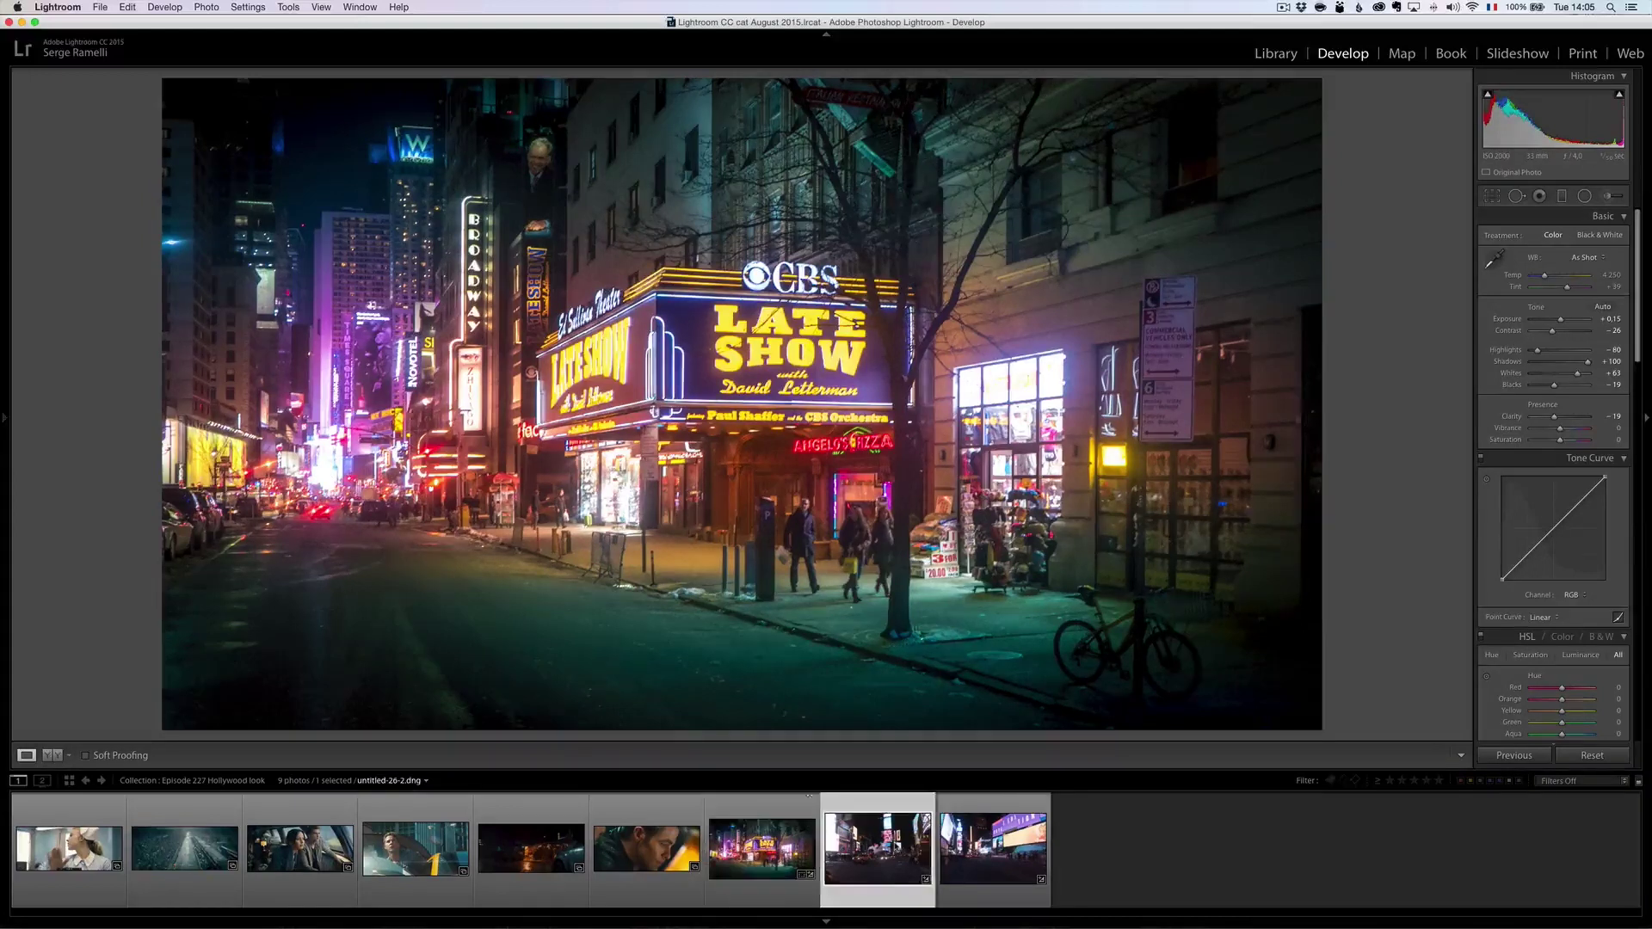
{"action": "mouse_move", "coordinate": [5, 375]}
{"action": "left_click", "coordinate": [95, 289]}
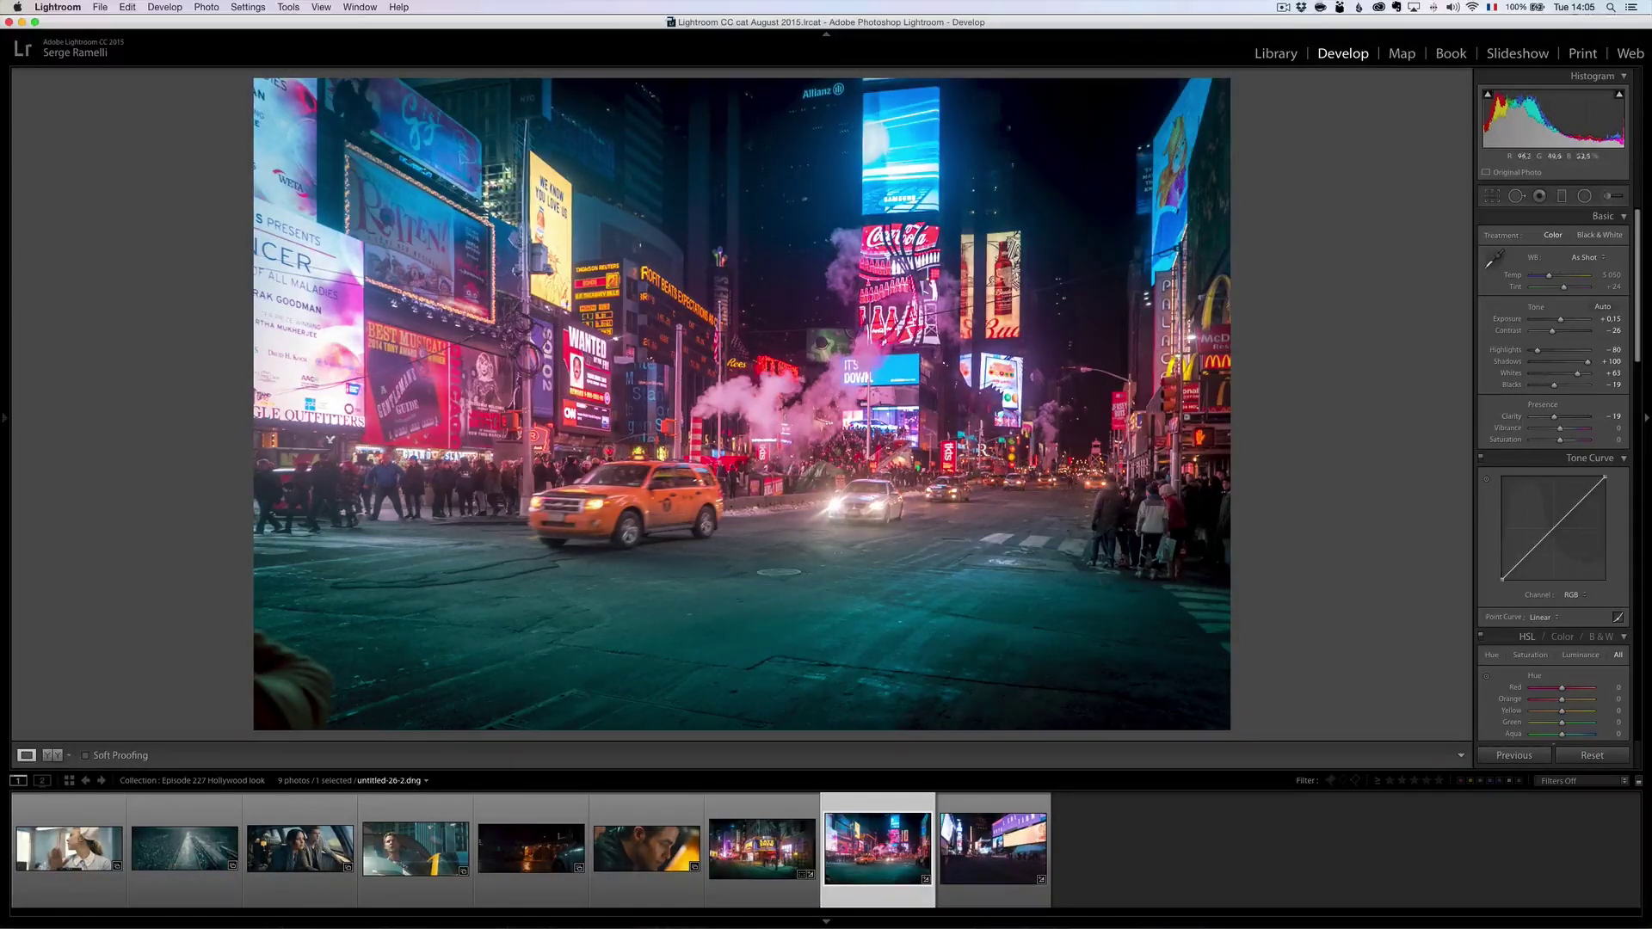
Crop away the bottom strip of the taxi photo's street and raise Contrast to about -3
{"action": "left_click", "coordinate": [1492, 195]}
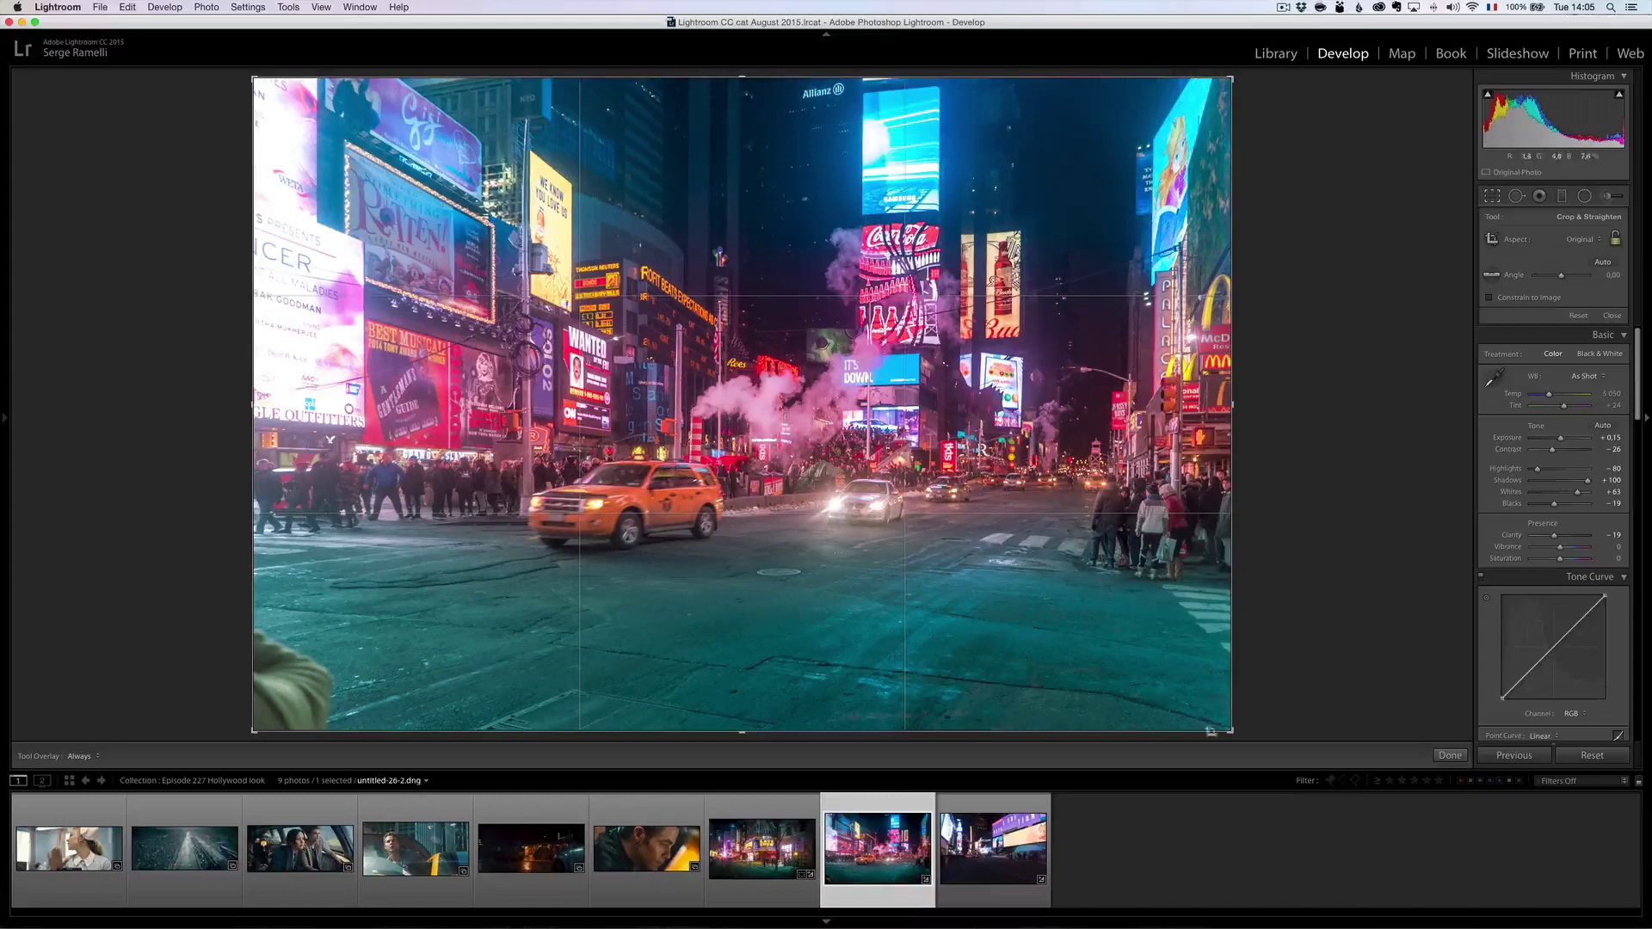
{"action": "left_click_drag", "start_coordinate": [742, 732], "coordinate": [745, 642]}
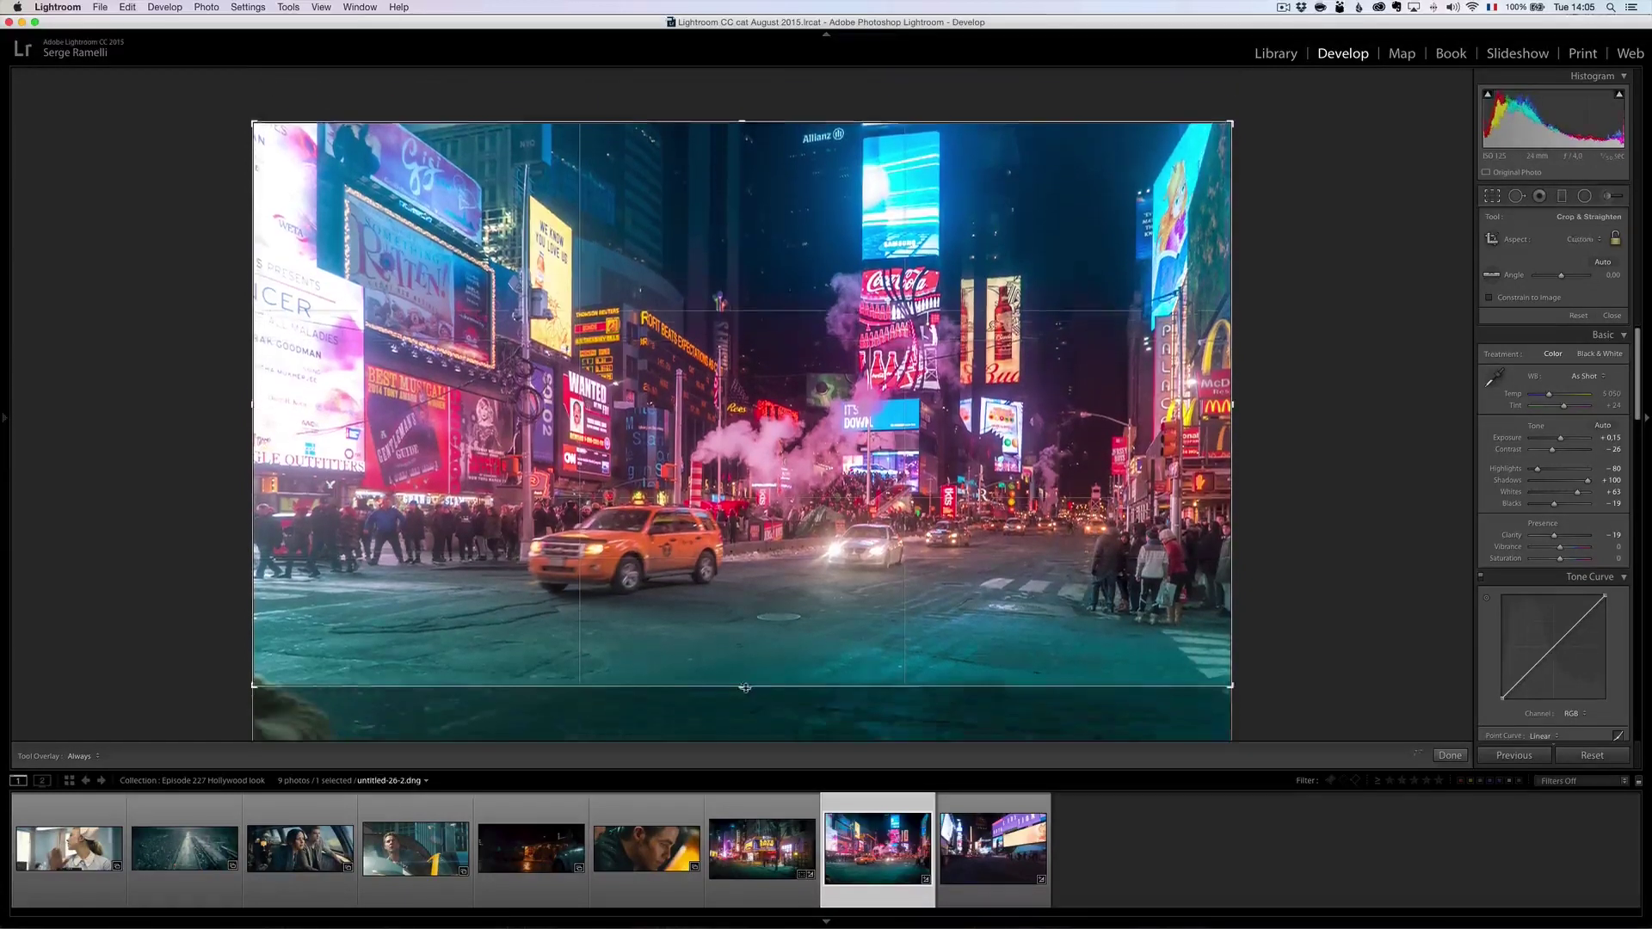
{"action": "key", "text": "Return"}
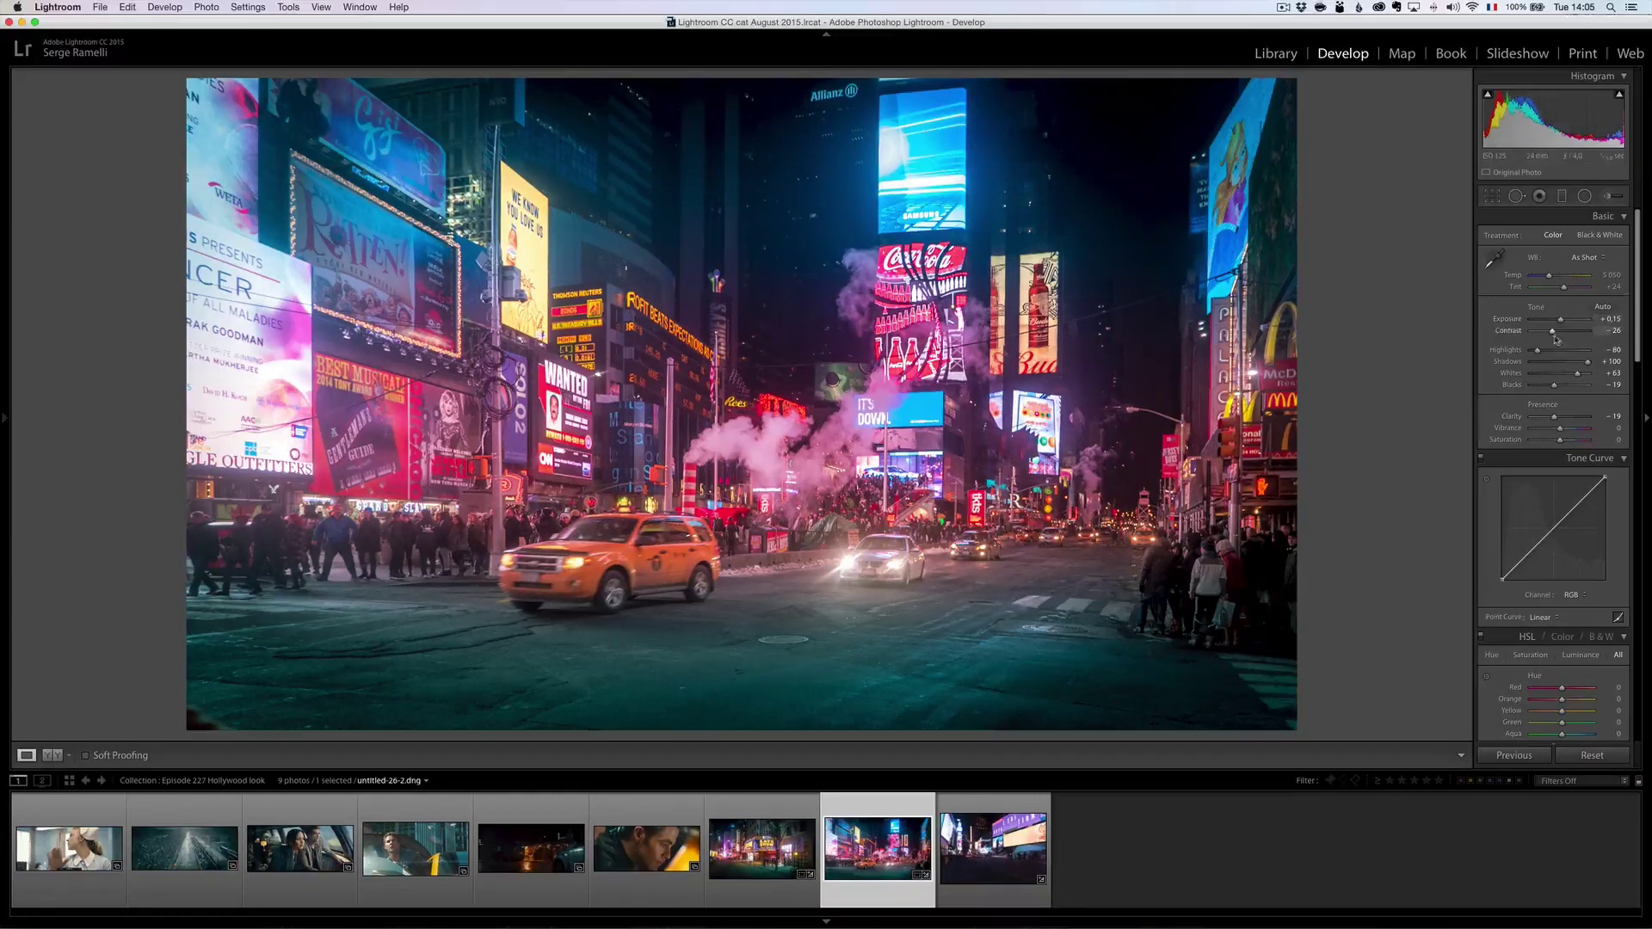
{"action": "left_click_drag", "start_coordinate": [1560, 336], "coordinate": [1560, 337]}
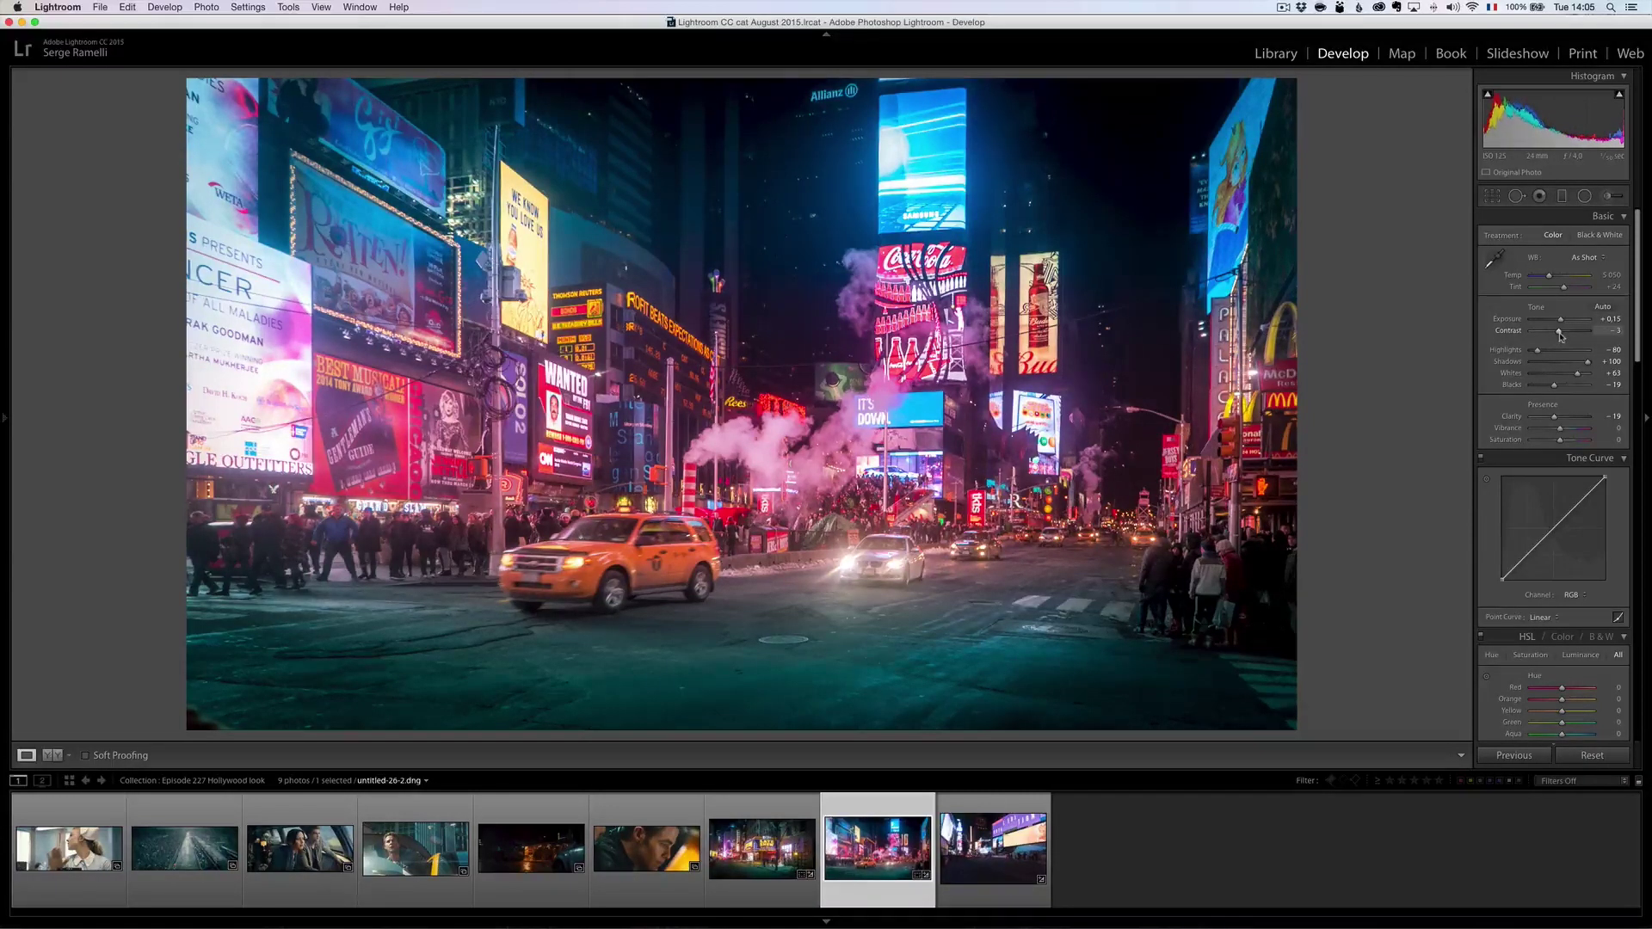
Flatten the existing radial filter on the taxi photo to a lower ellipse and shift it left toward the taxi
{"action": "left_click", "coordinate": [1585, 196]}
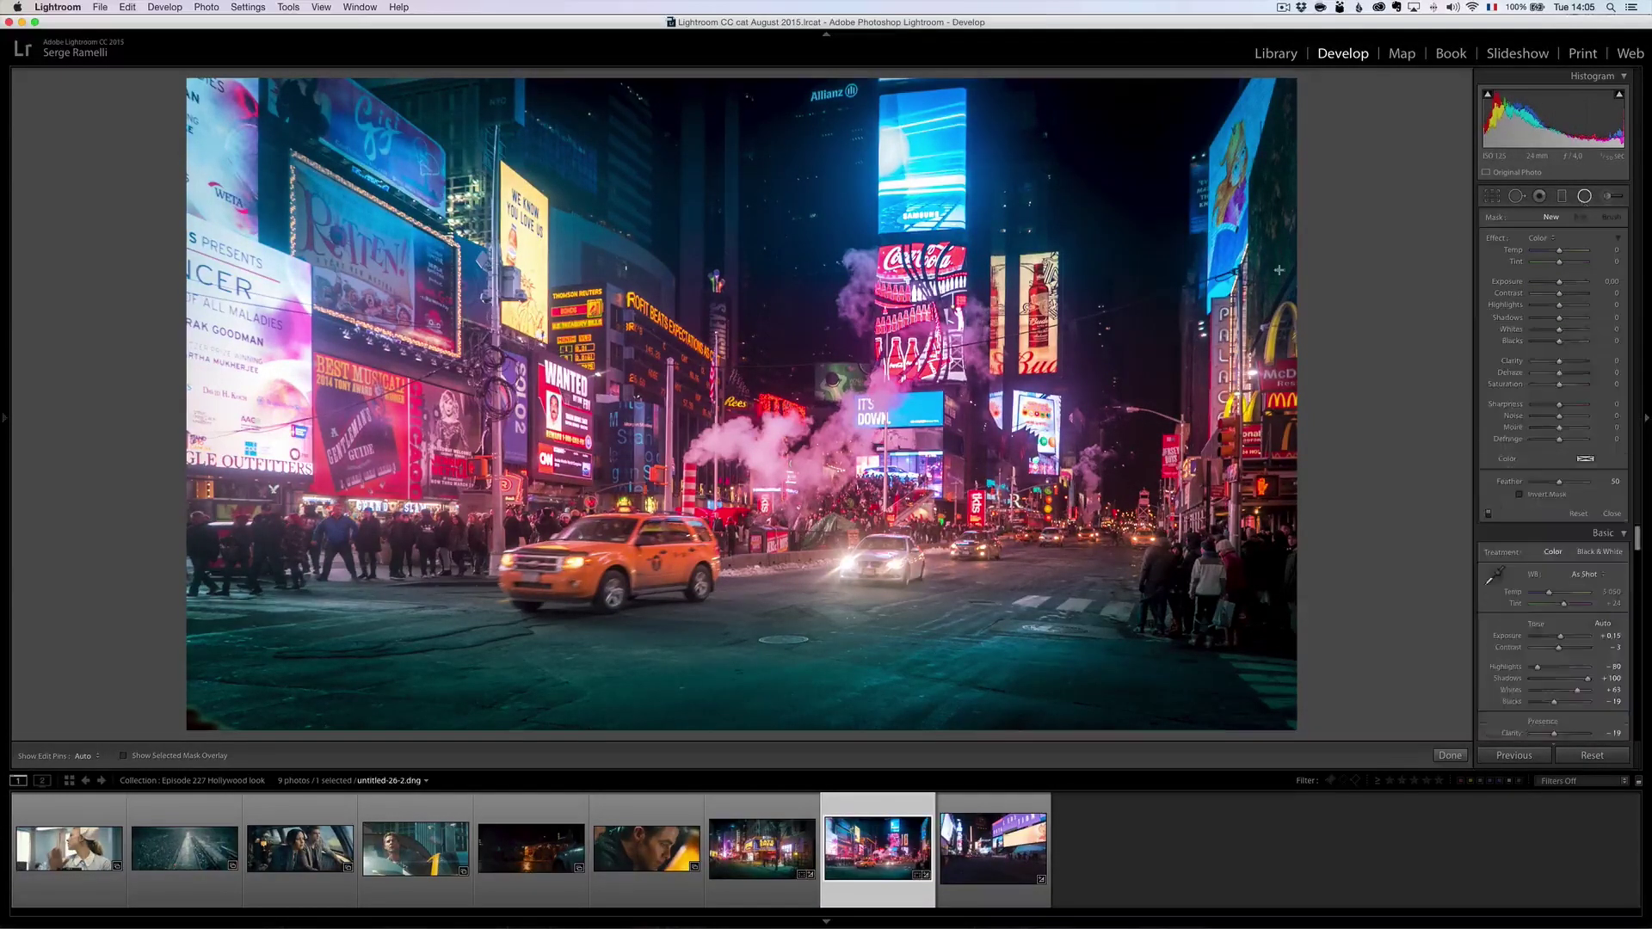
{"action": "left_click", "coordinate": [778, 441]}
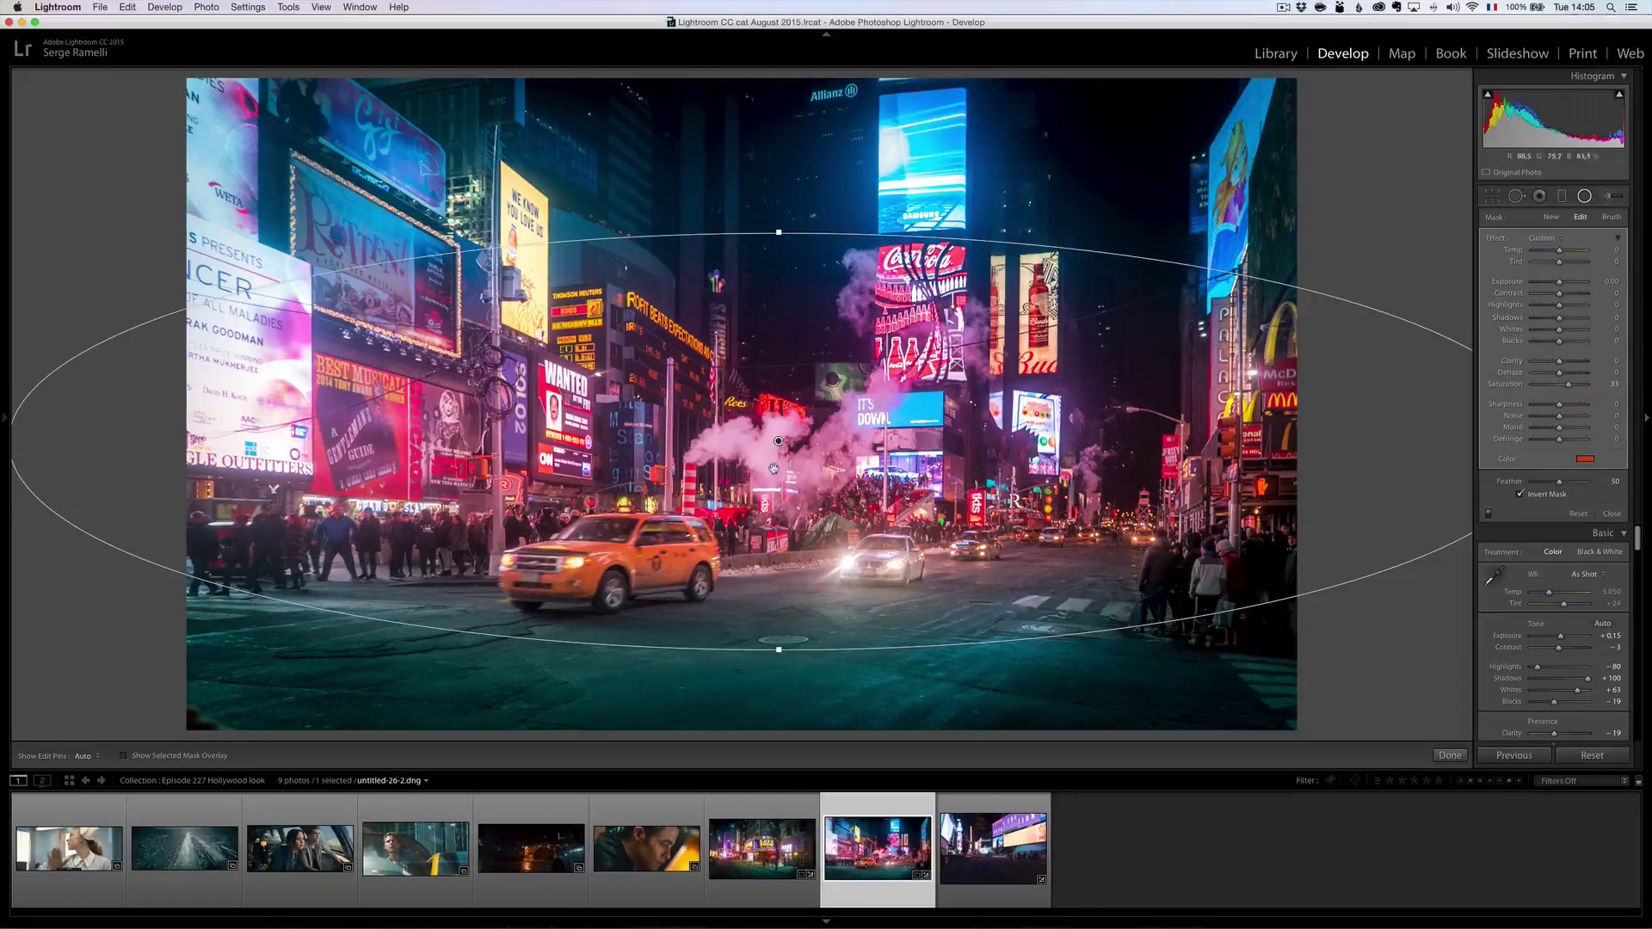
{"action": "left_click_drag", "start_coordinate": [779, 232], "coordinate": [780, 294]}
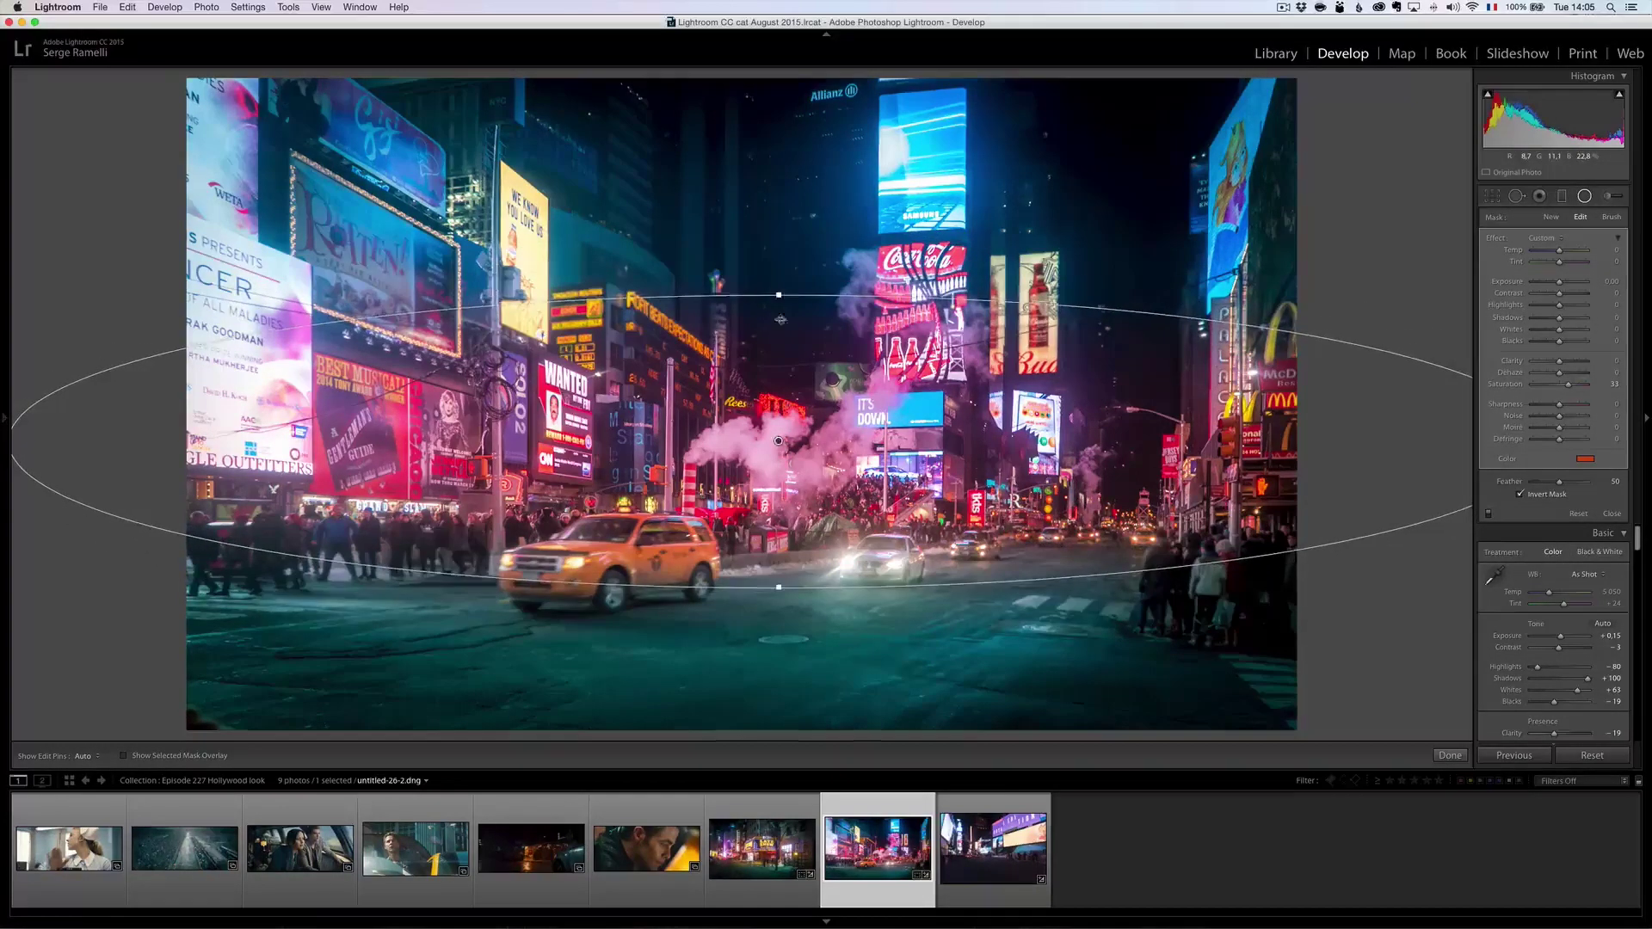
{"action": "left_click_drag", "start_coordinate": [779, 442], "coordinate": [778, 449]}
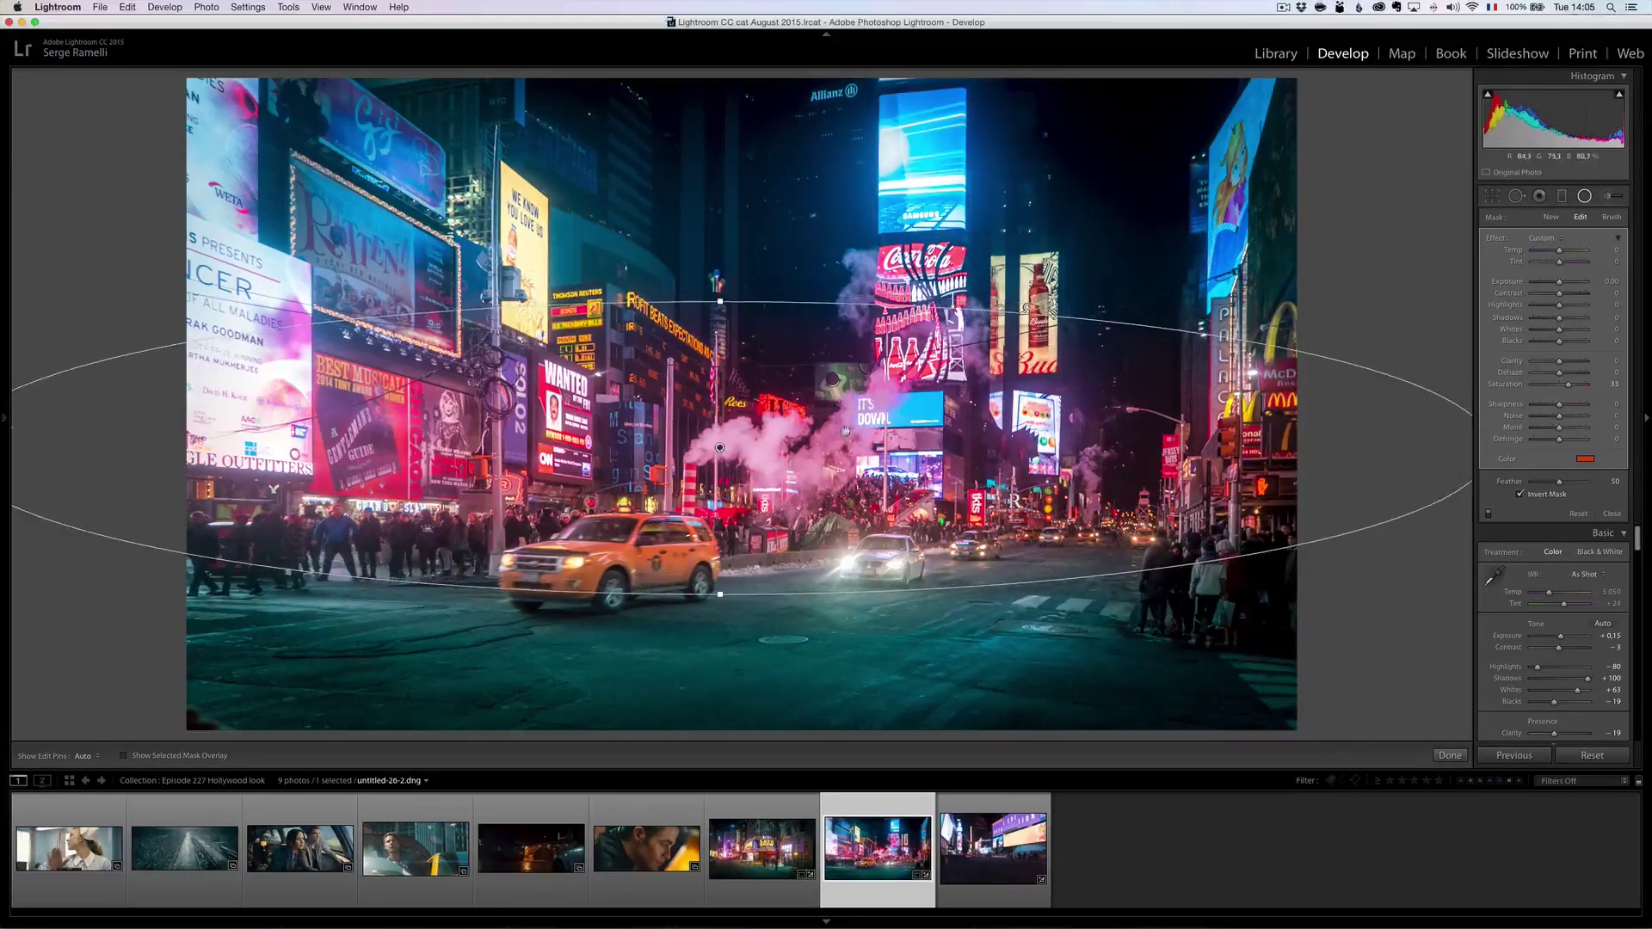
Shift the radial filter's tint from red-orange to a yellower orange and close the filter
{"action": "left_click", "coordinate": [1589, 463]}
{"action": "left_click", "coordinate": [1349, 461]}
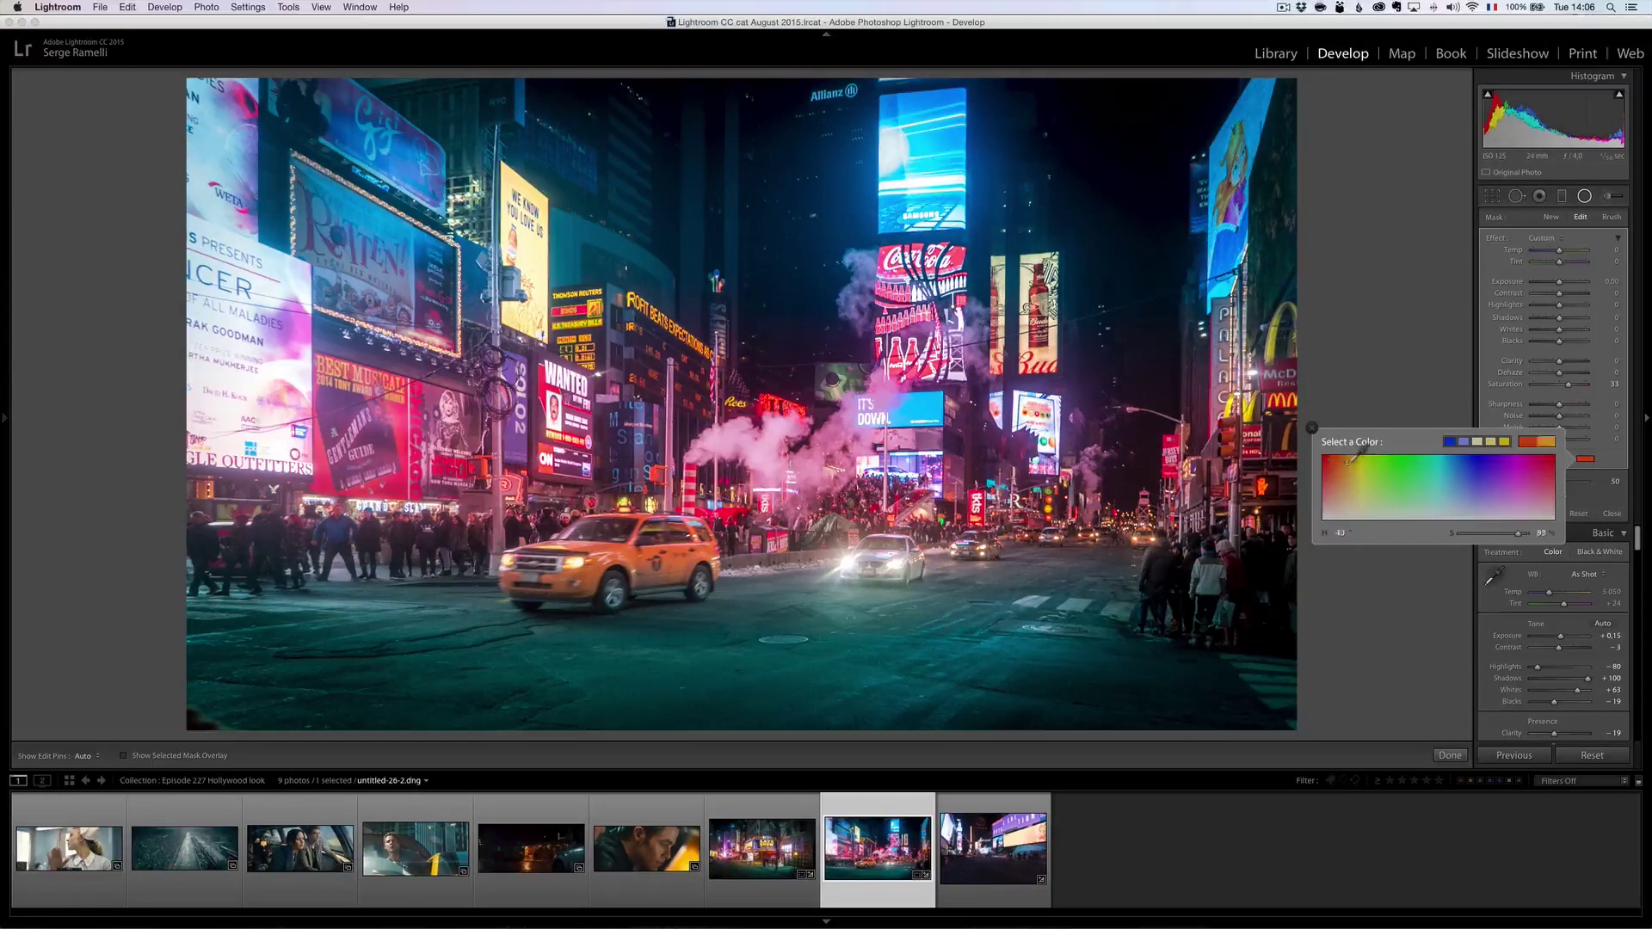
{"action": "mouse_move", "coordinate": [1350, 461]}
{"action": "left_mouse_down"}
{"action": "mouse_move", "coordinate": [1368, 454]}
{"action": "mouse_move", "coordinate": [1344, 456]}
{"action": "left_mouse_up"}
{"action": "left_click", "coordinate": [1312, 428]}
{"action": "left_click", "coordinate": [1450, 756]}
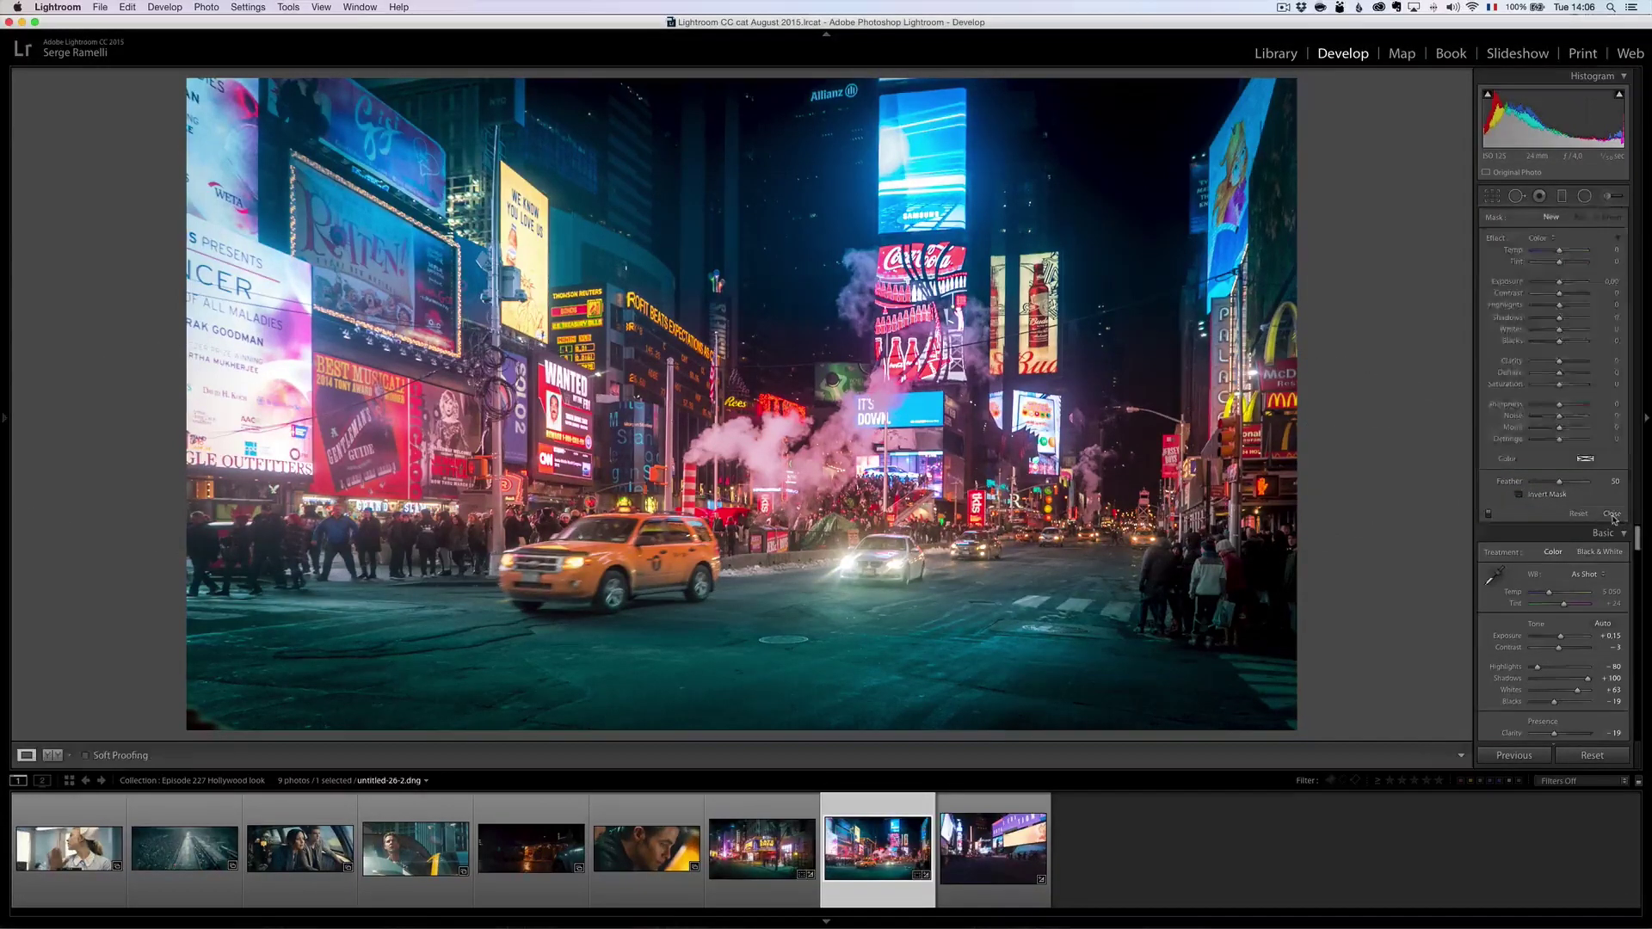
Raise the taxi photo's Contrast to about 19 and compare the before and after views
{"action": "left_click_drag", "start_coordinate": [1564, 336], "coordinate": [1571, 337]}
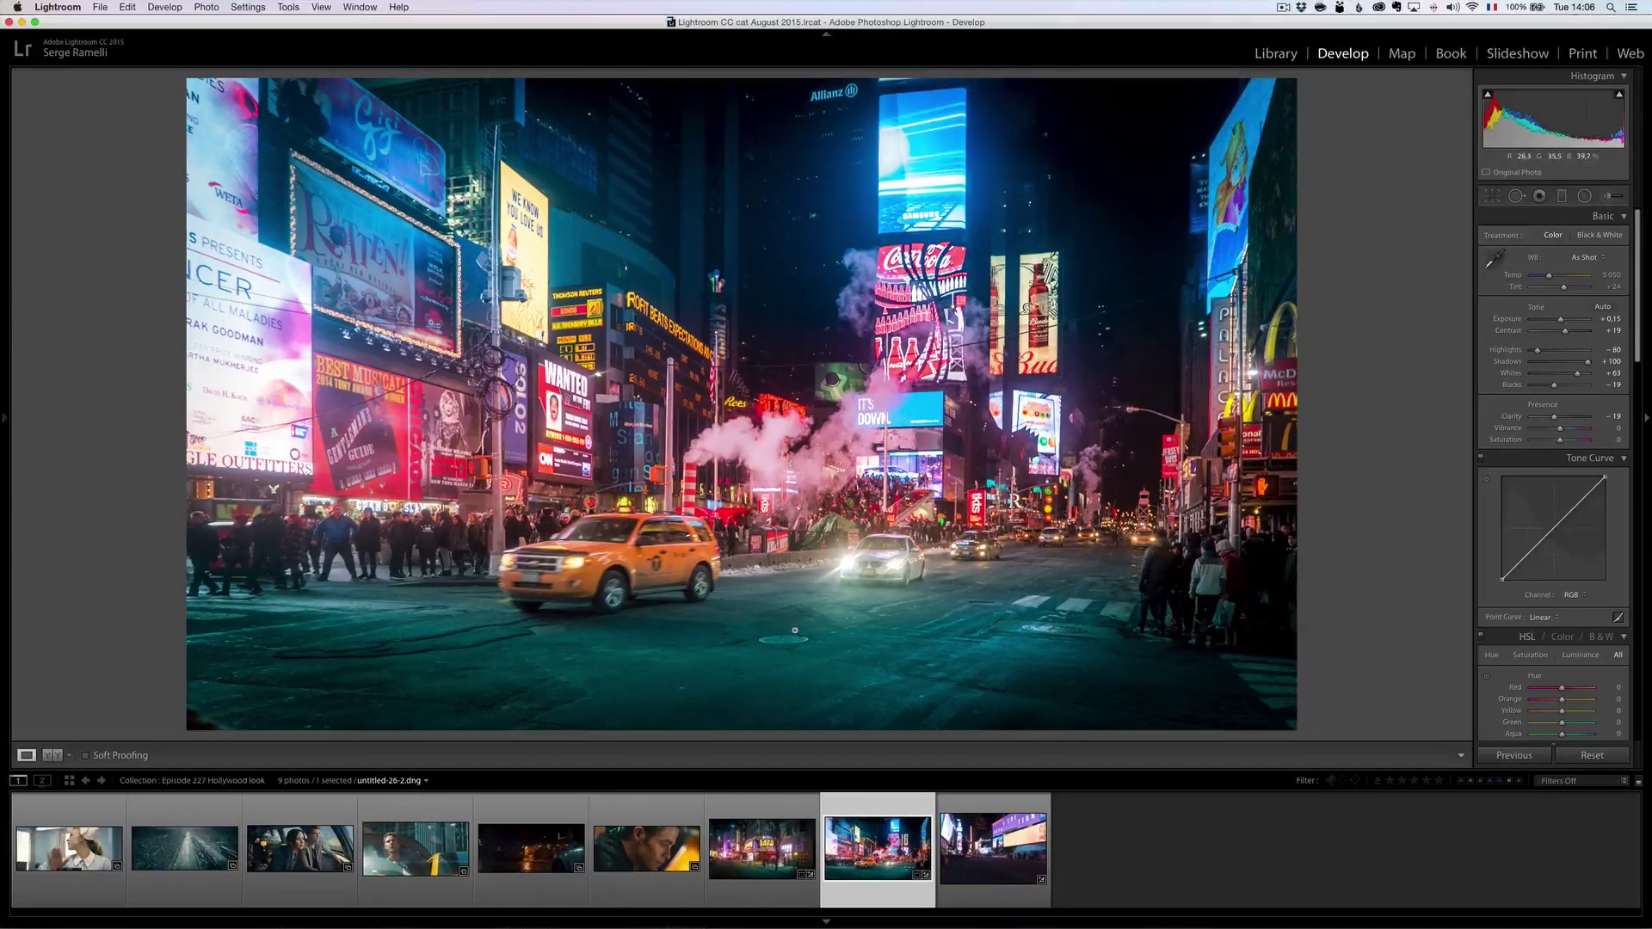
{"action": "key", "text": "alt"}
{"action": "key", "text": "backslash"}
{"action": "key", "text": "backslash"}
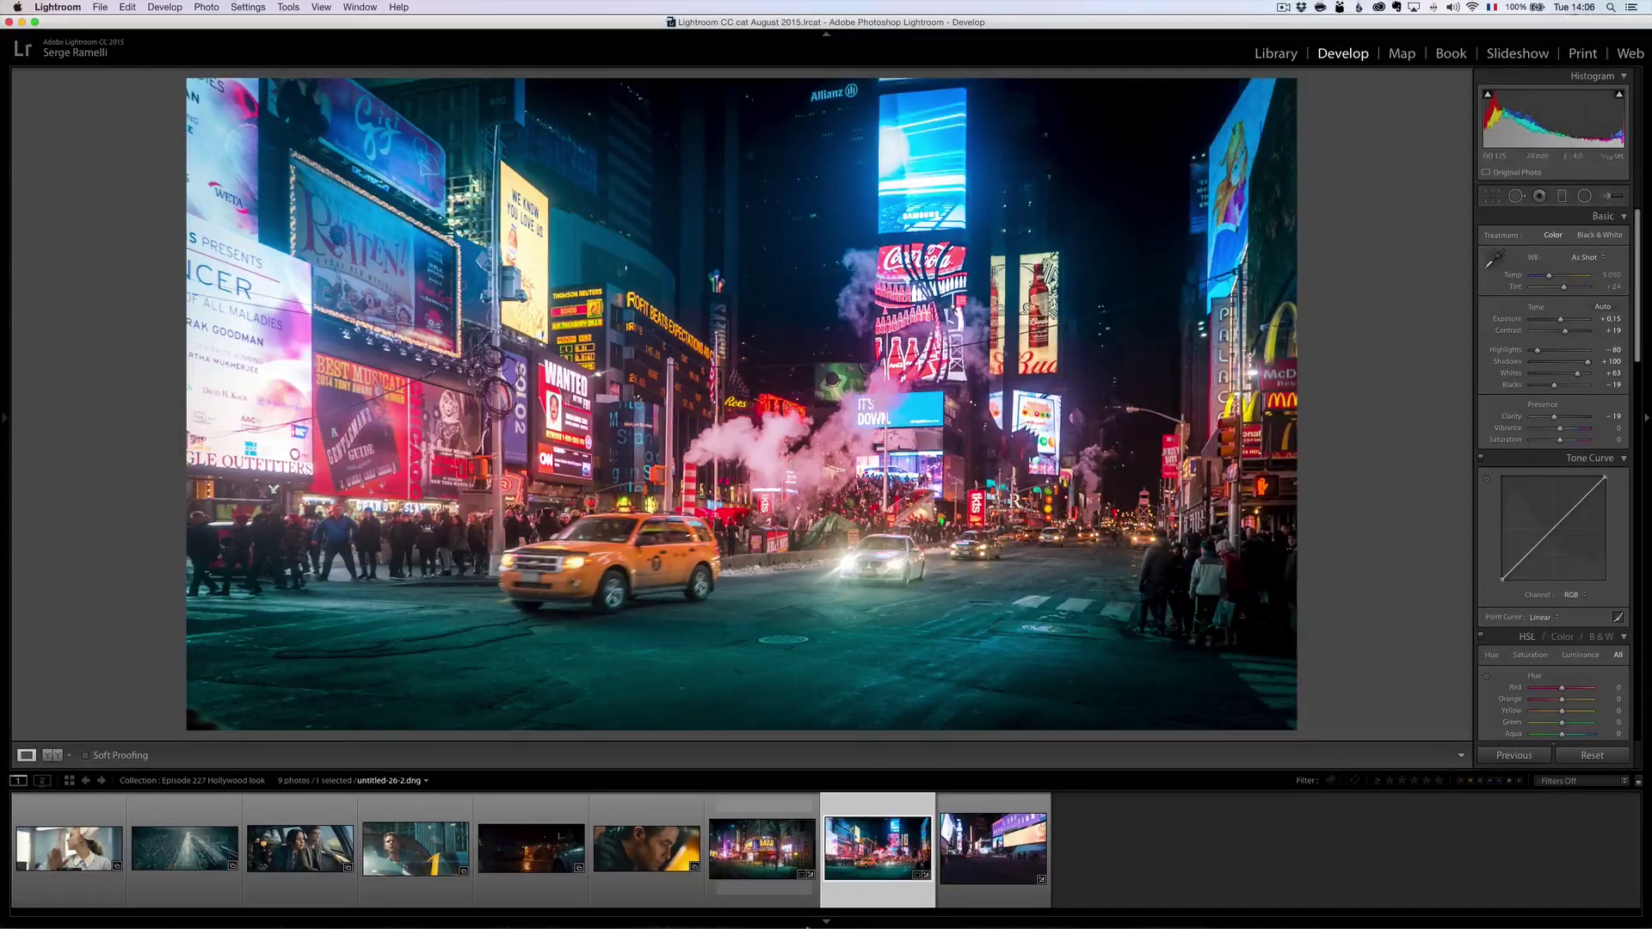
Try the Hollywood 1 preset on the Times Square photo with the large Lion King billboard
{"action": "left_click", "coordinate": [1000, 852]}
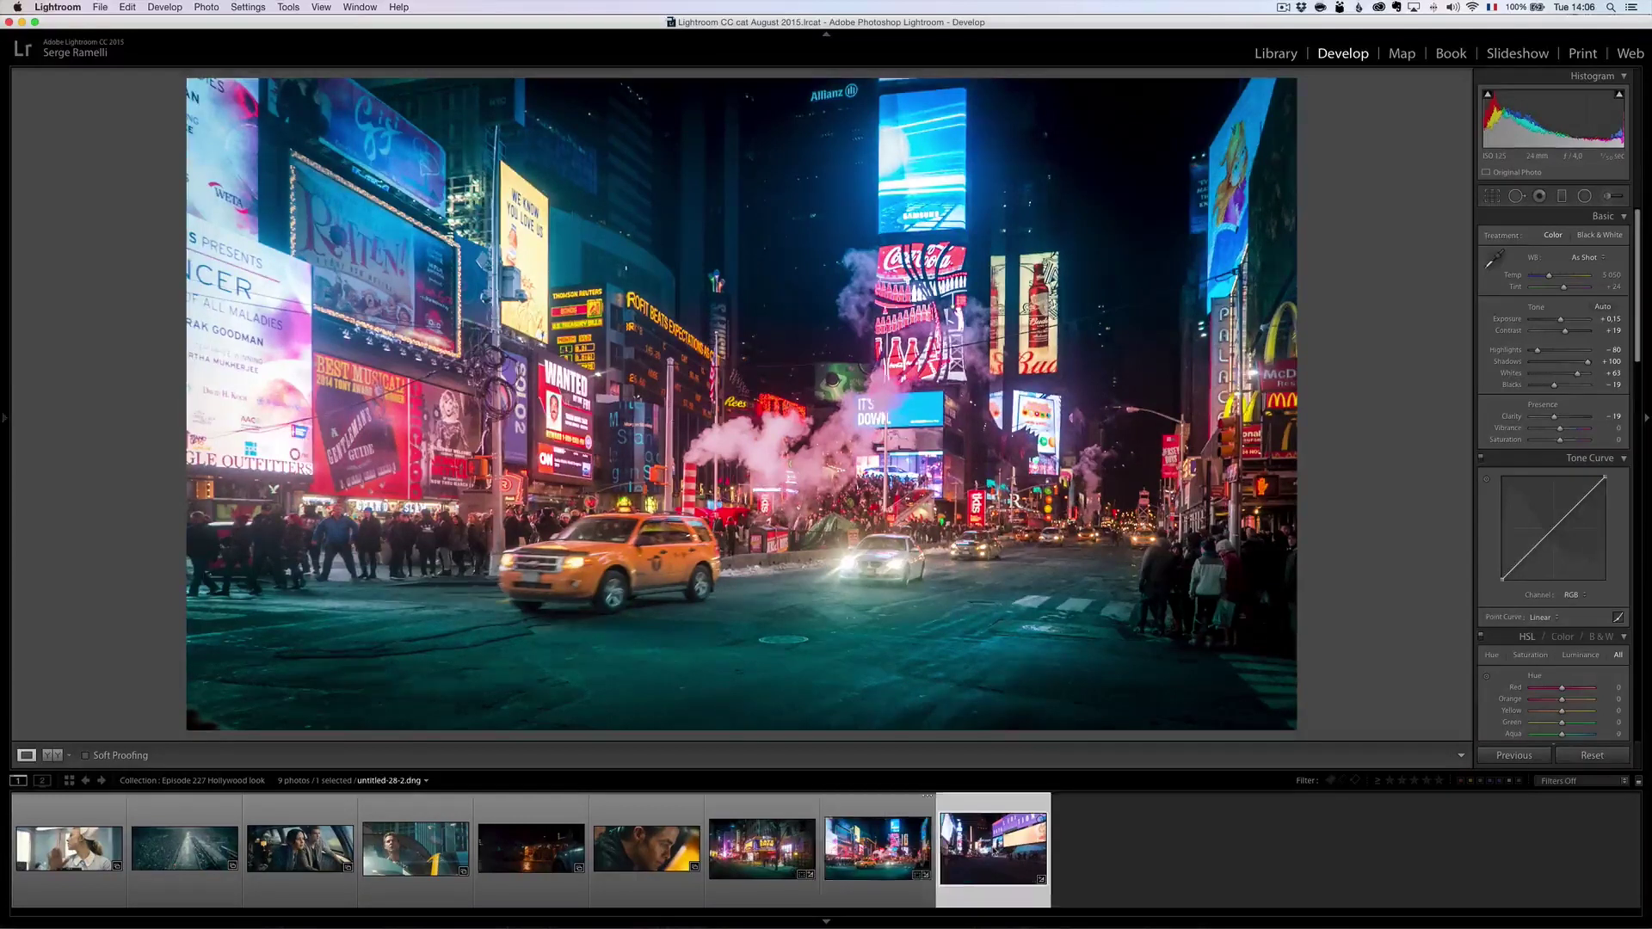
{"action": "mouse_move", "coordinate": [5, 418]}
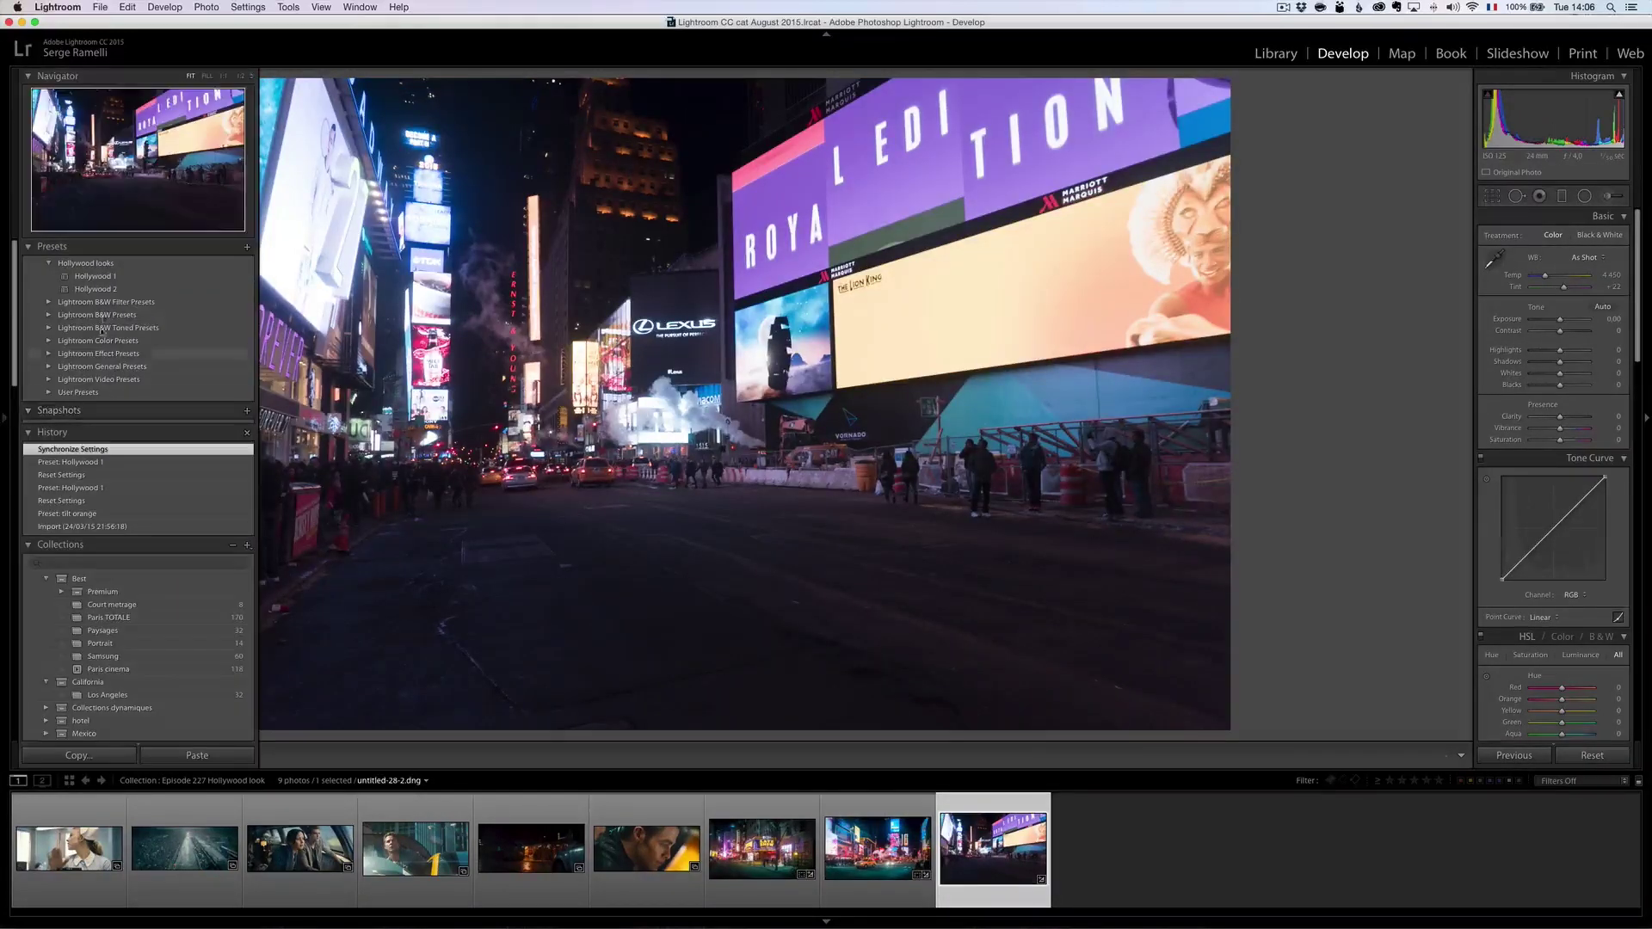
{"action": "left_click", "coordinate": [95, 277]}
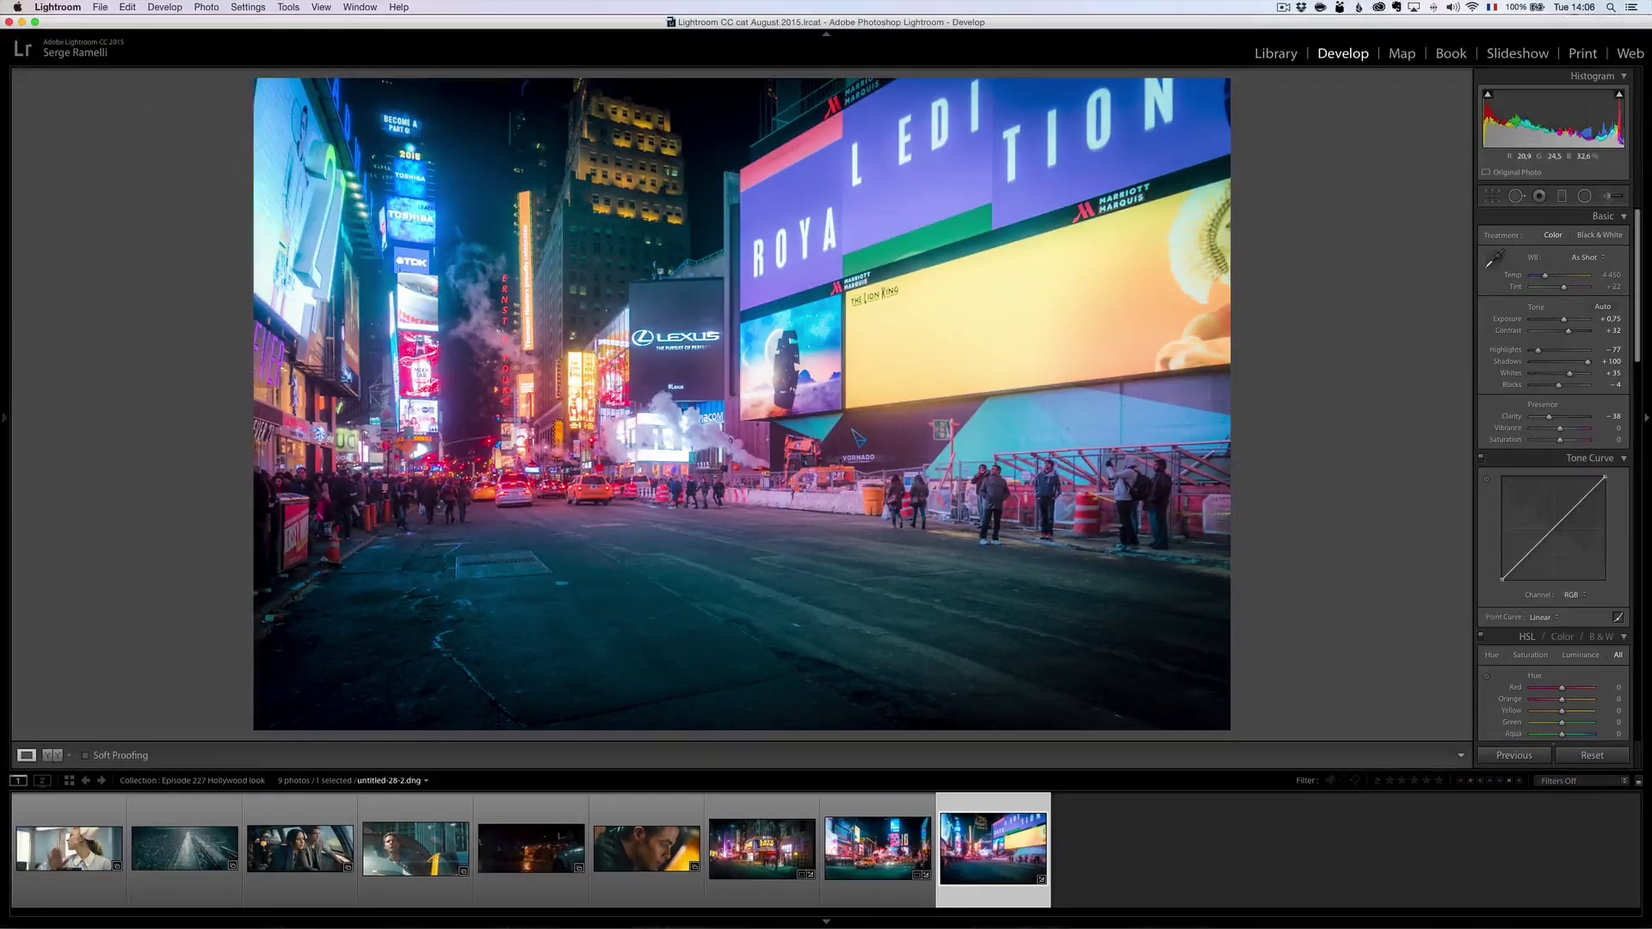
Reset the billboard photo, apply the Hollywood 2 preset instead, and compare the before and after views
{"action": "left_click", "coordinate": [1592, 755]}
{"action": "mouse_move", "coordinate": [8, 419]}
{"action": "left_click", "coordinate": [110, 290]}
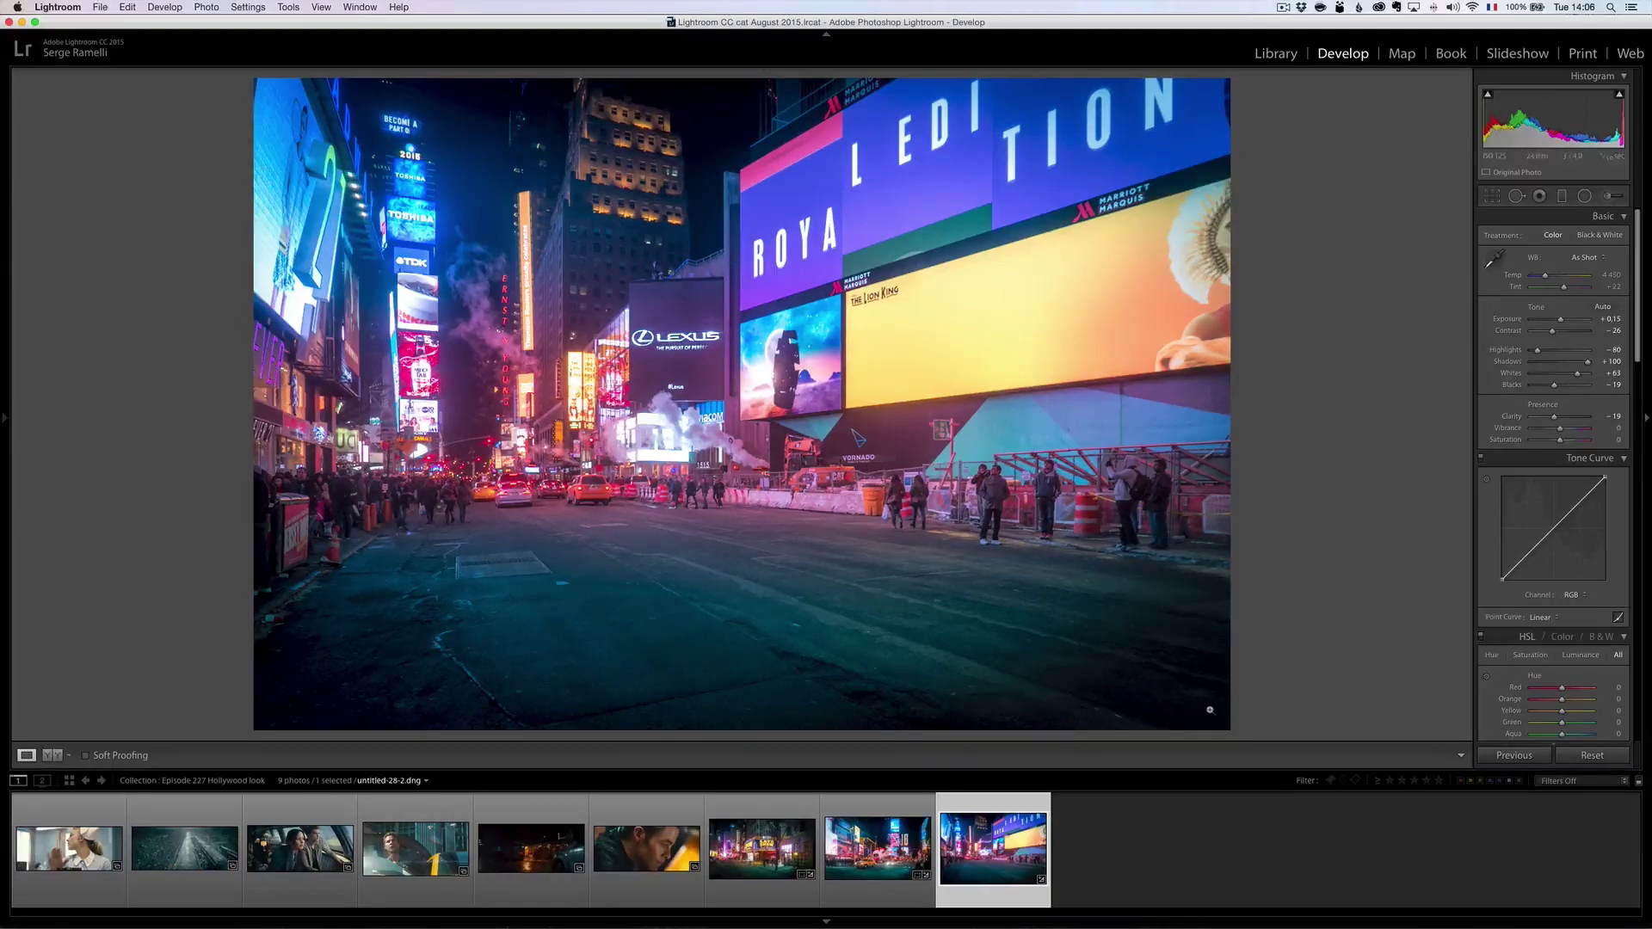
{"action": "key", "text": "backslash"}
{"action": "key", "text": "backslash"}
{"action": "left_click", "coordinate": [5, 419]}
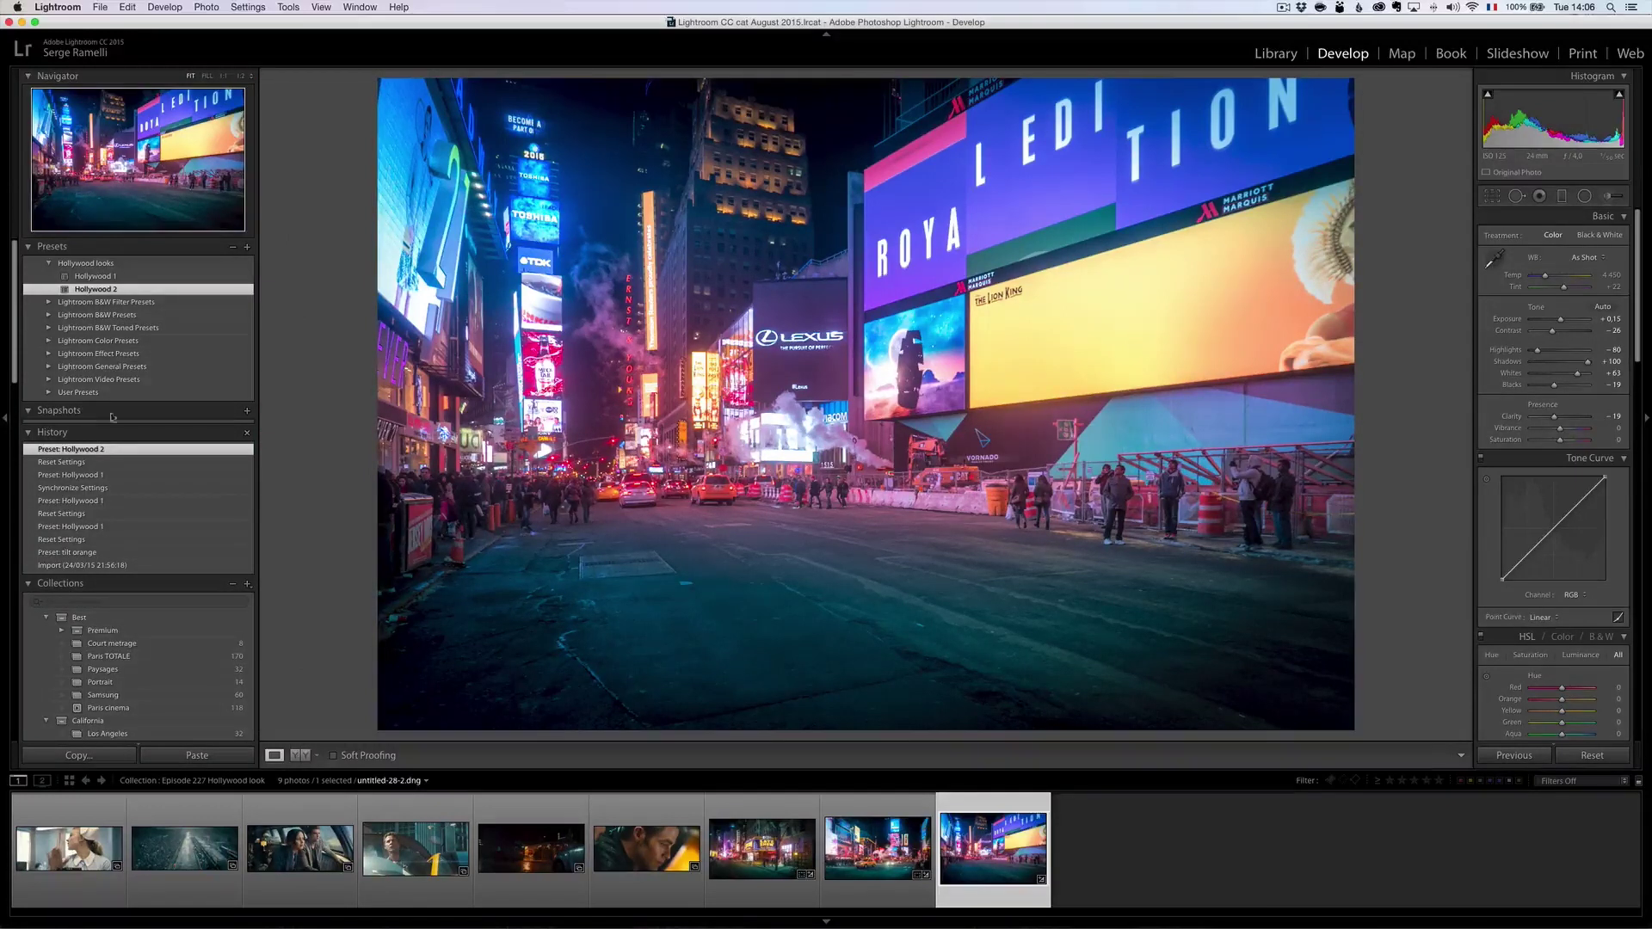
Switch to the PhotoSerge site in Chrome, view its e-mail sign-up form, and close the form
{"action": "key", "text": "super+Tab"}
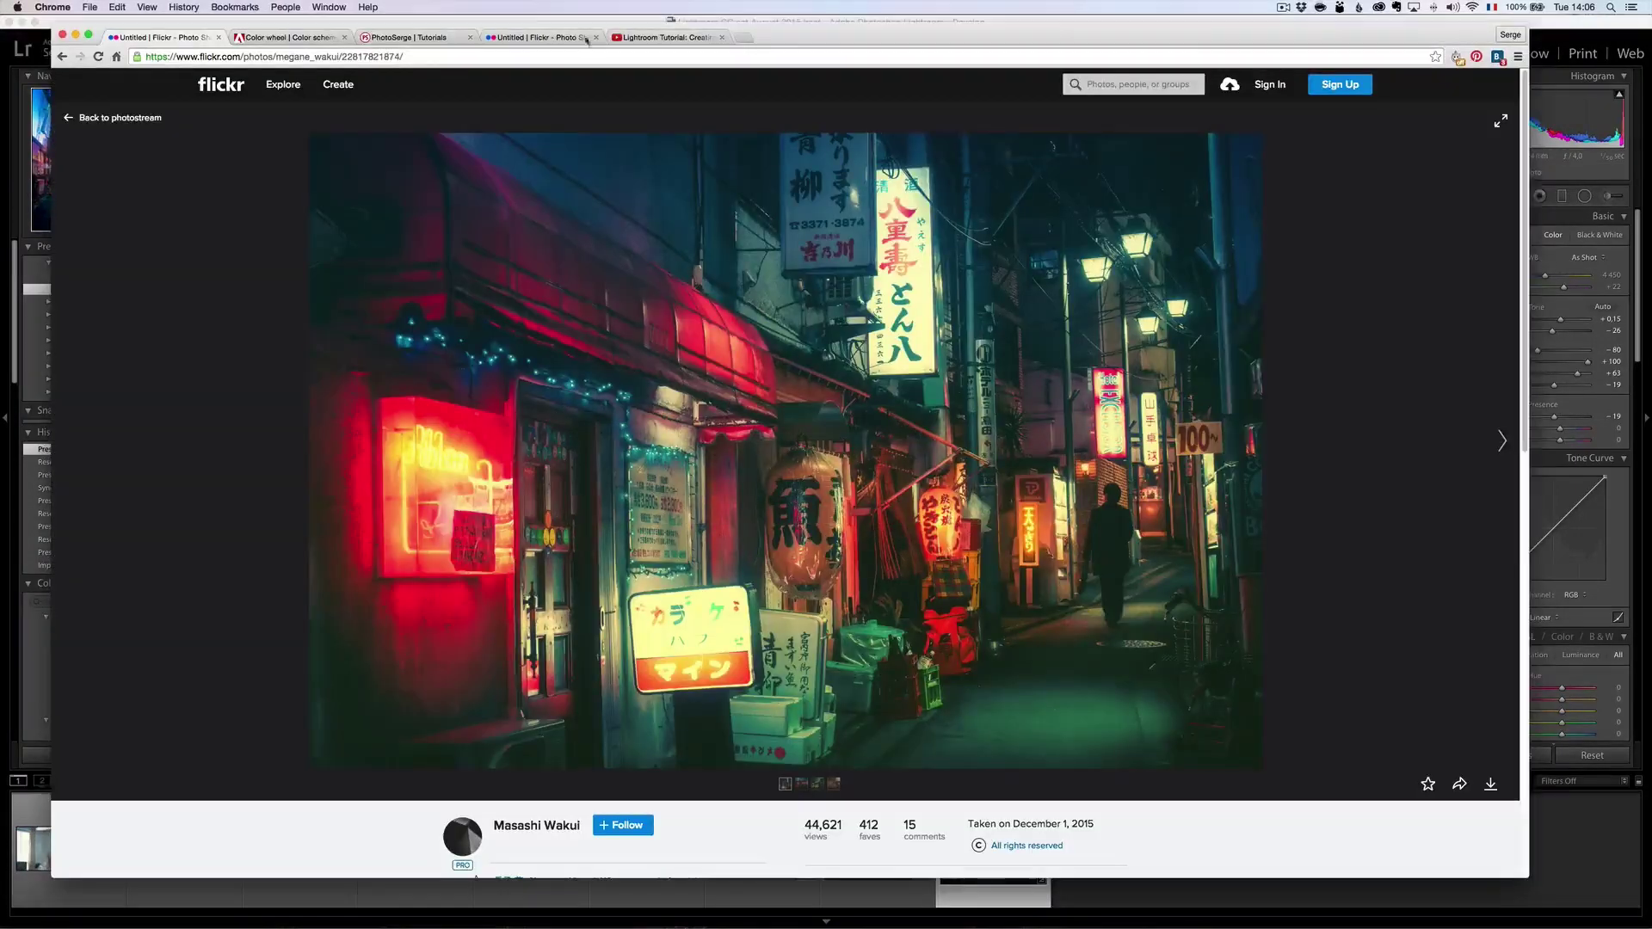
{"action": "left_click", "coordinate": [400, 38]}
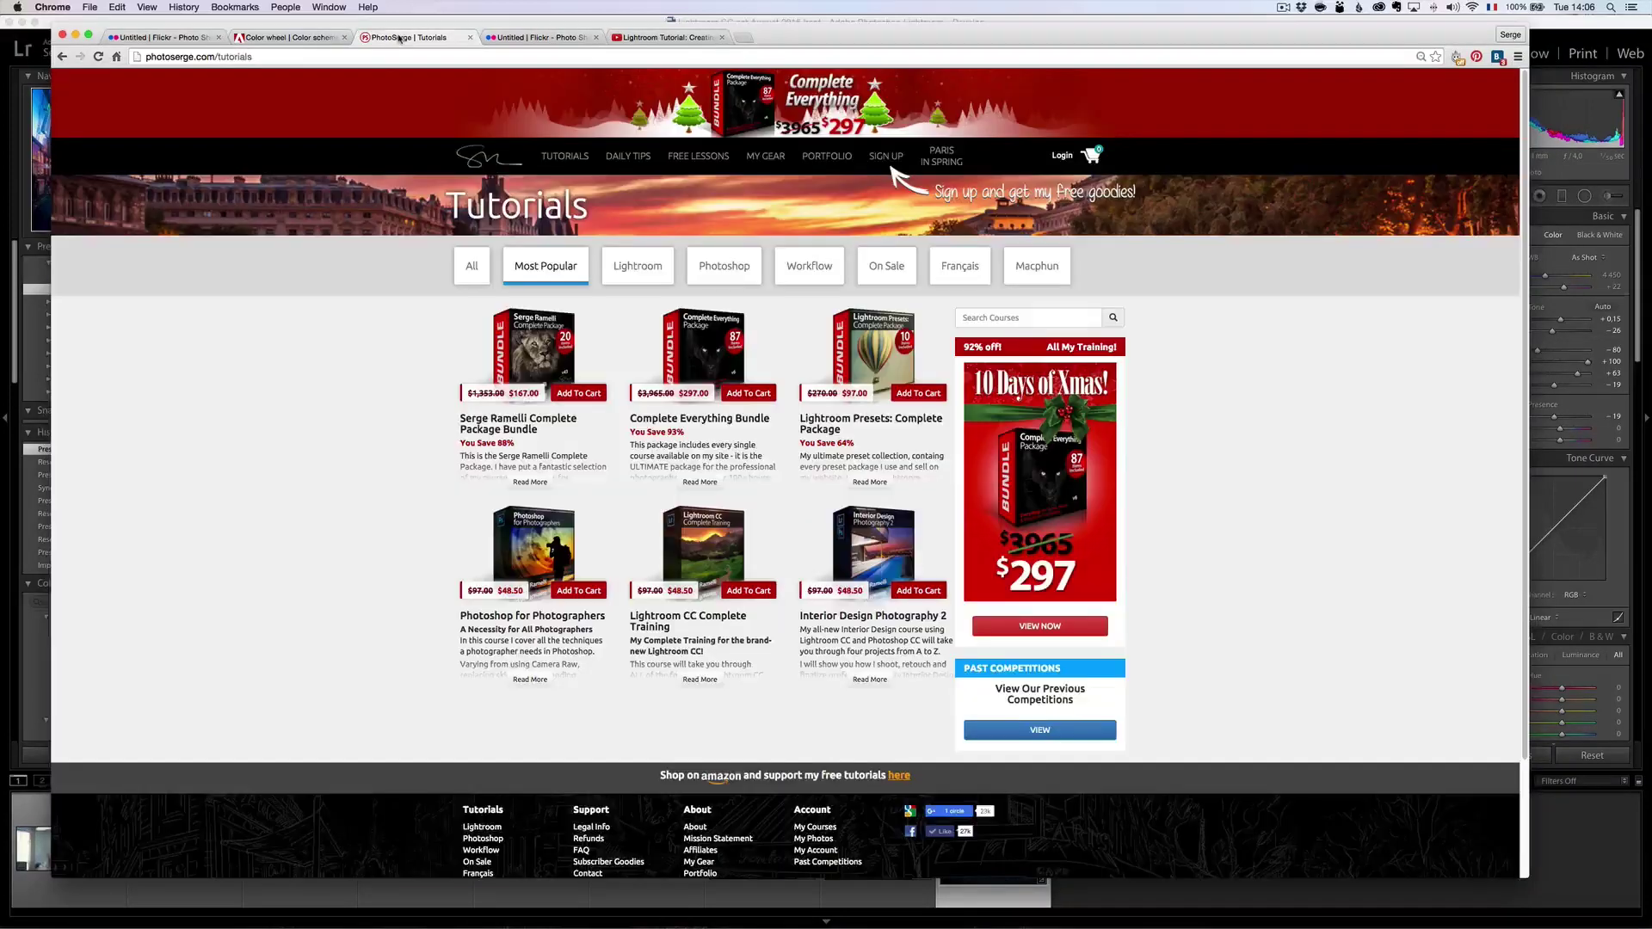
{"action": "left_click", "coordinate": [886, 159]}
{"action": "left_click", "coordinate": [688, 208]}
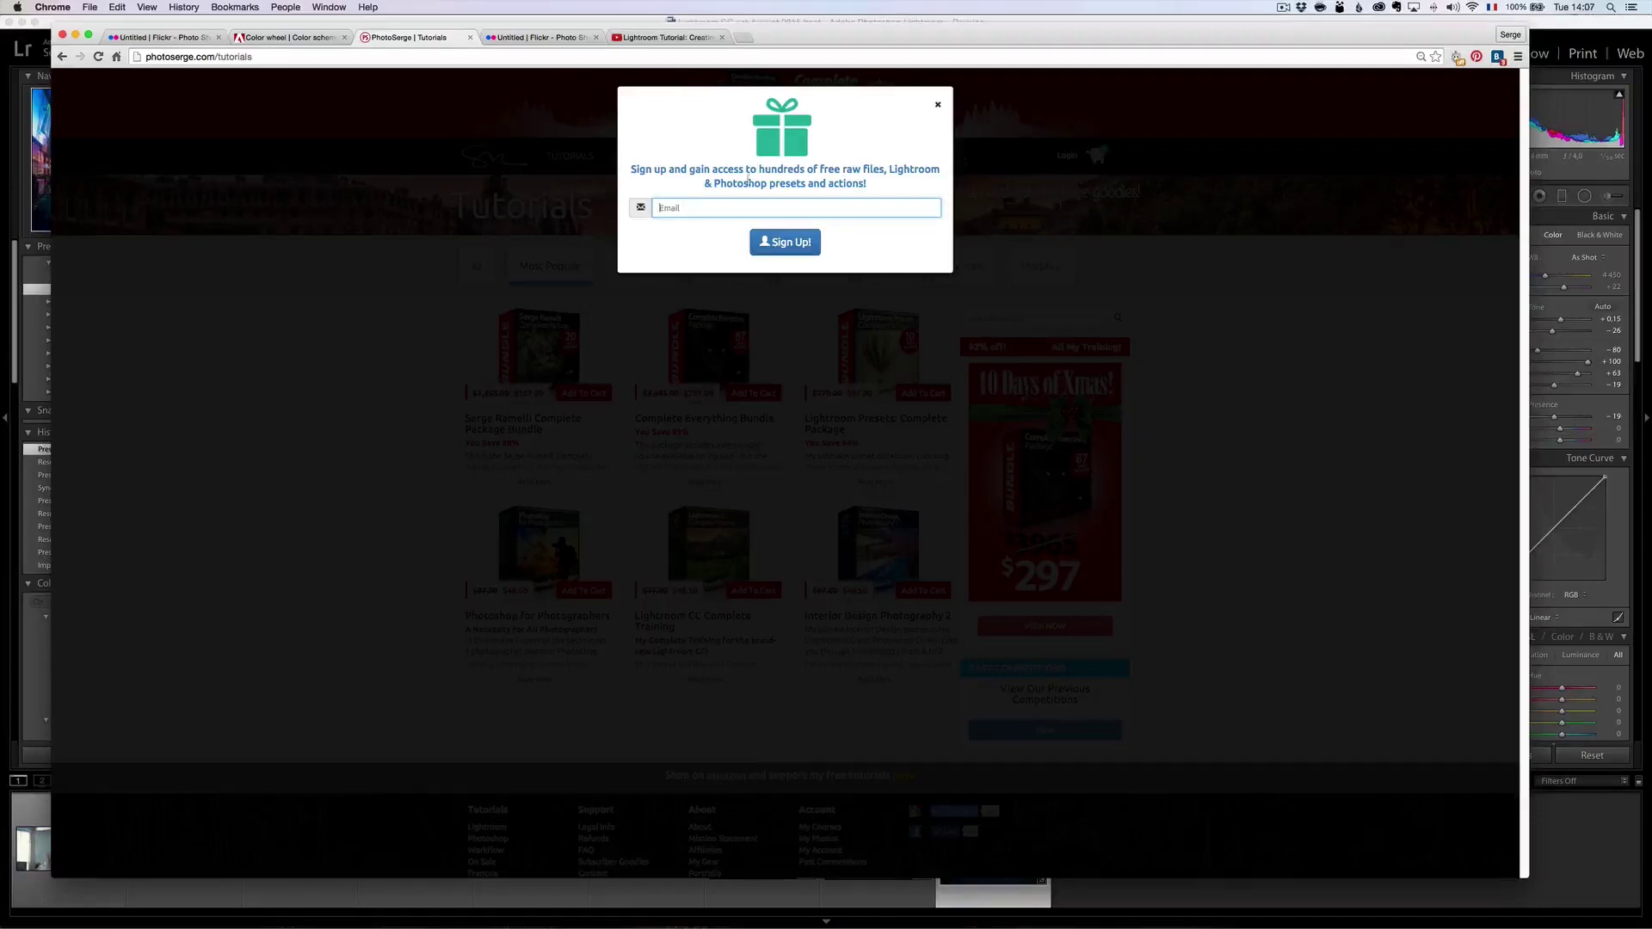
{"action": "left_click", "coordinate": [938, 105]}
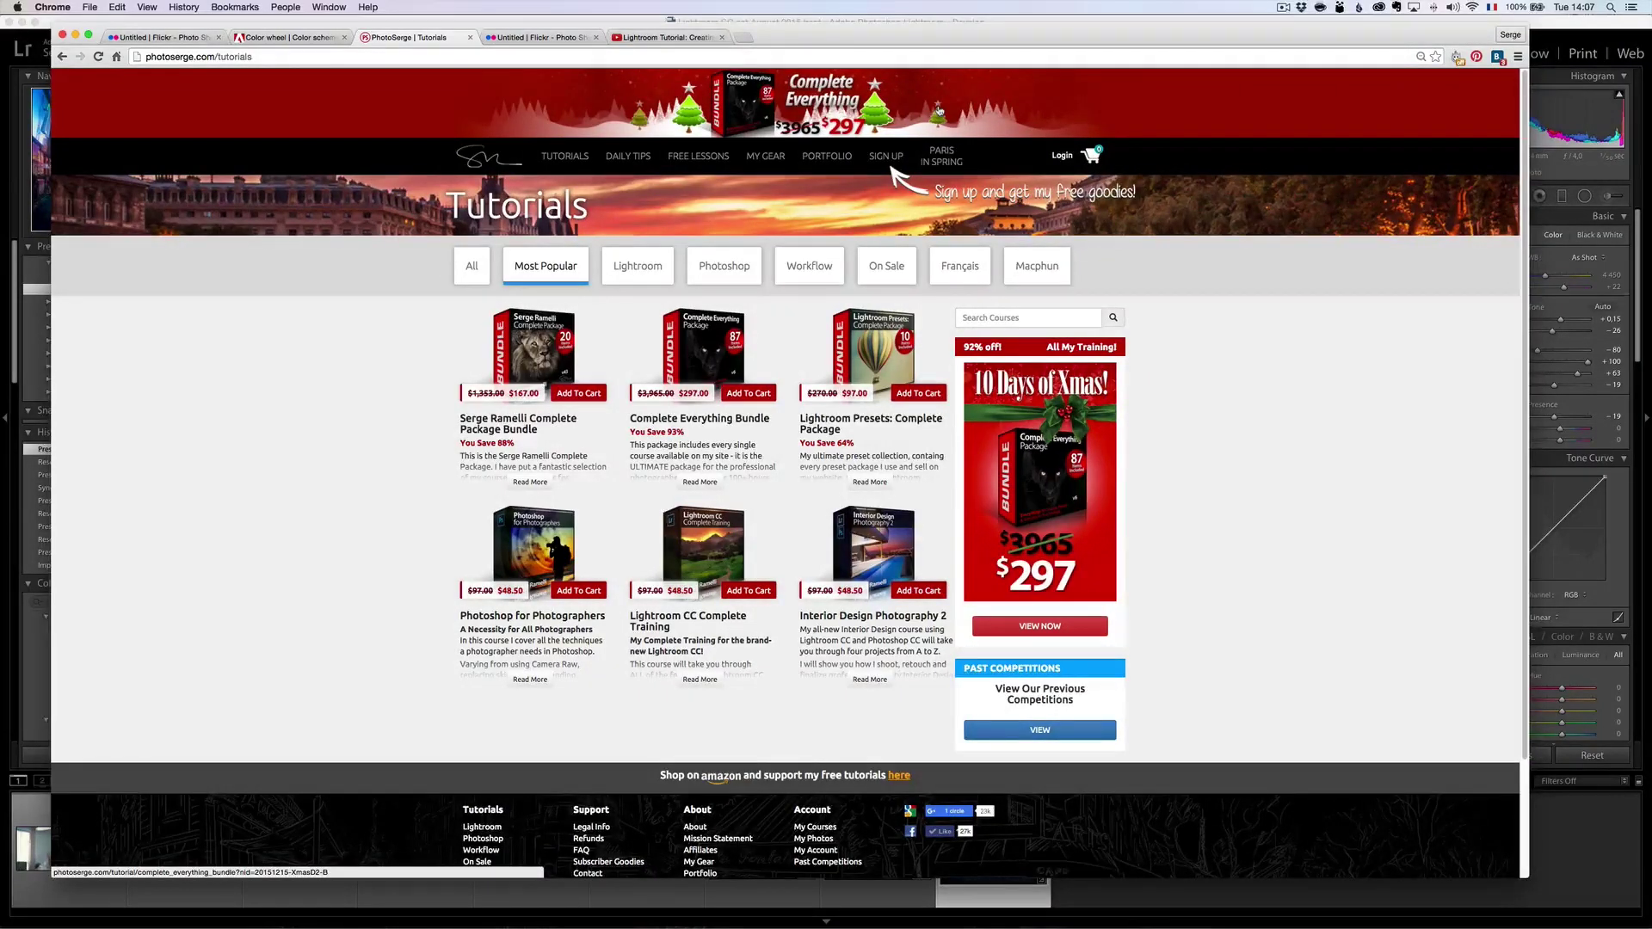
Log in to PhotoSerge and open the free lesson on using Lightroom presets for a cool urban desaturated and contrasted look
{"action": "left_click", "coordinate": [1062, 156]}
{"action": "key", "text": "Return"}
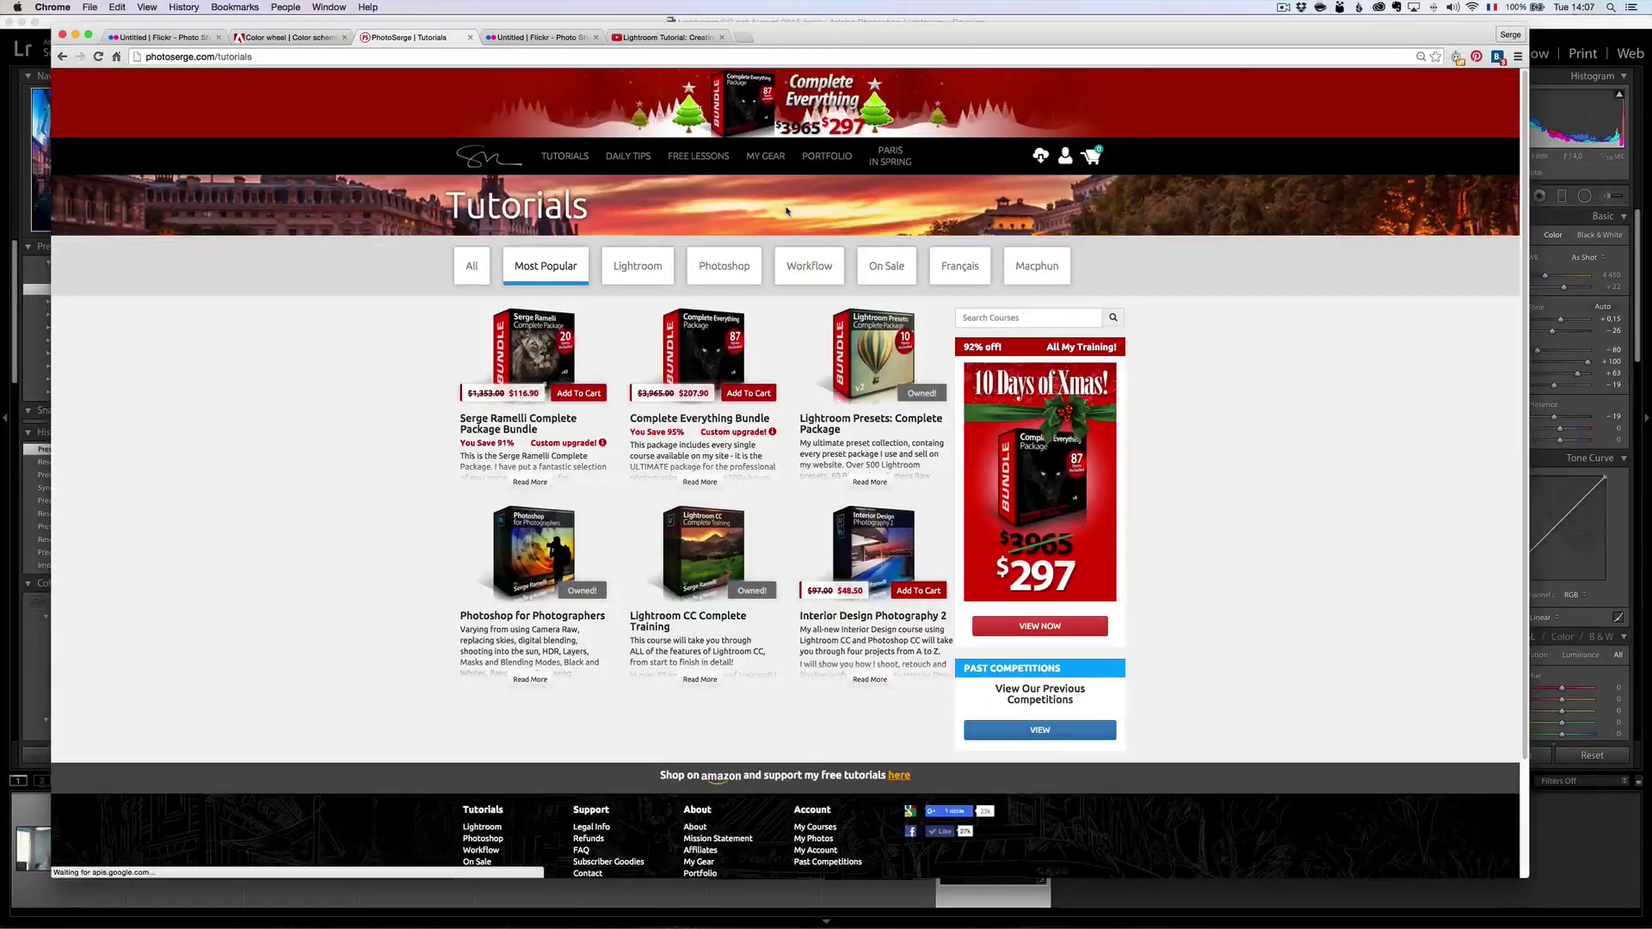
{"action": "left_click", "coordinate": [692, 164]}
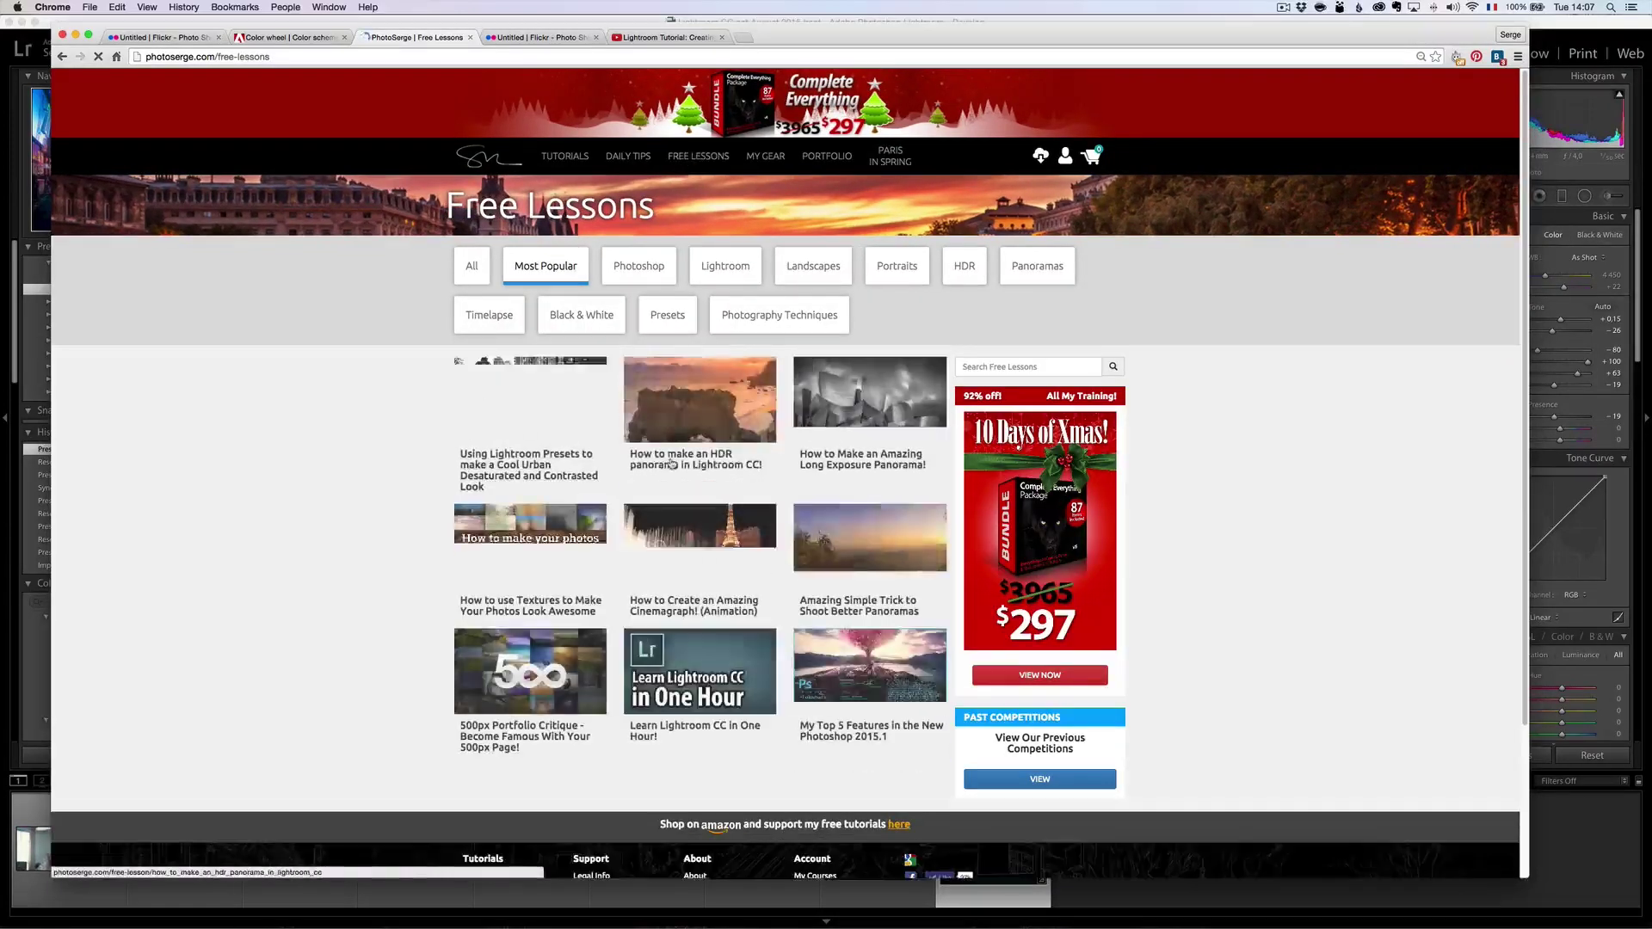
{"action": "left_click", "coordinate": [521, 442]}
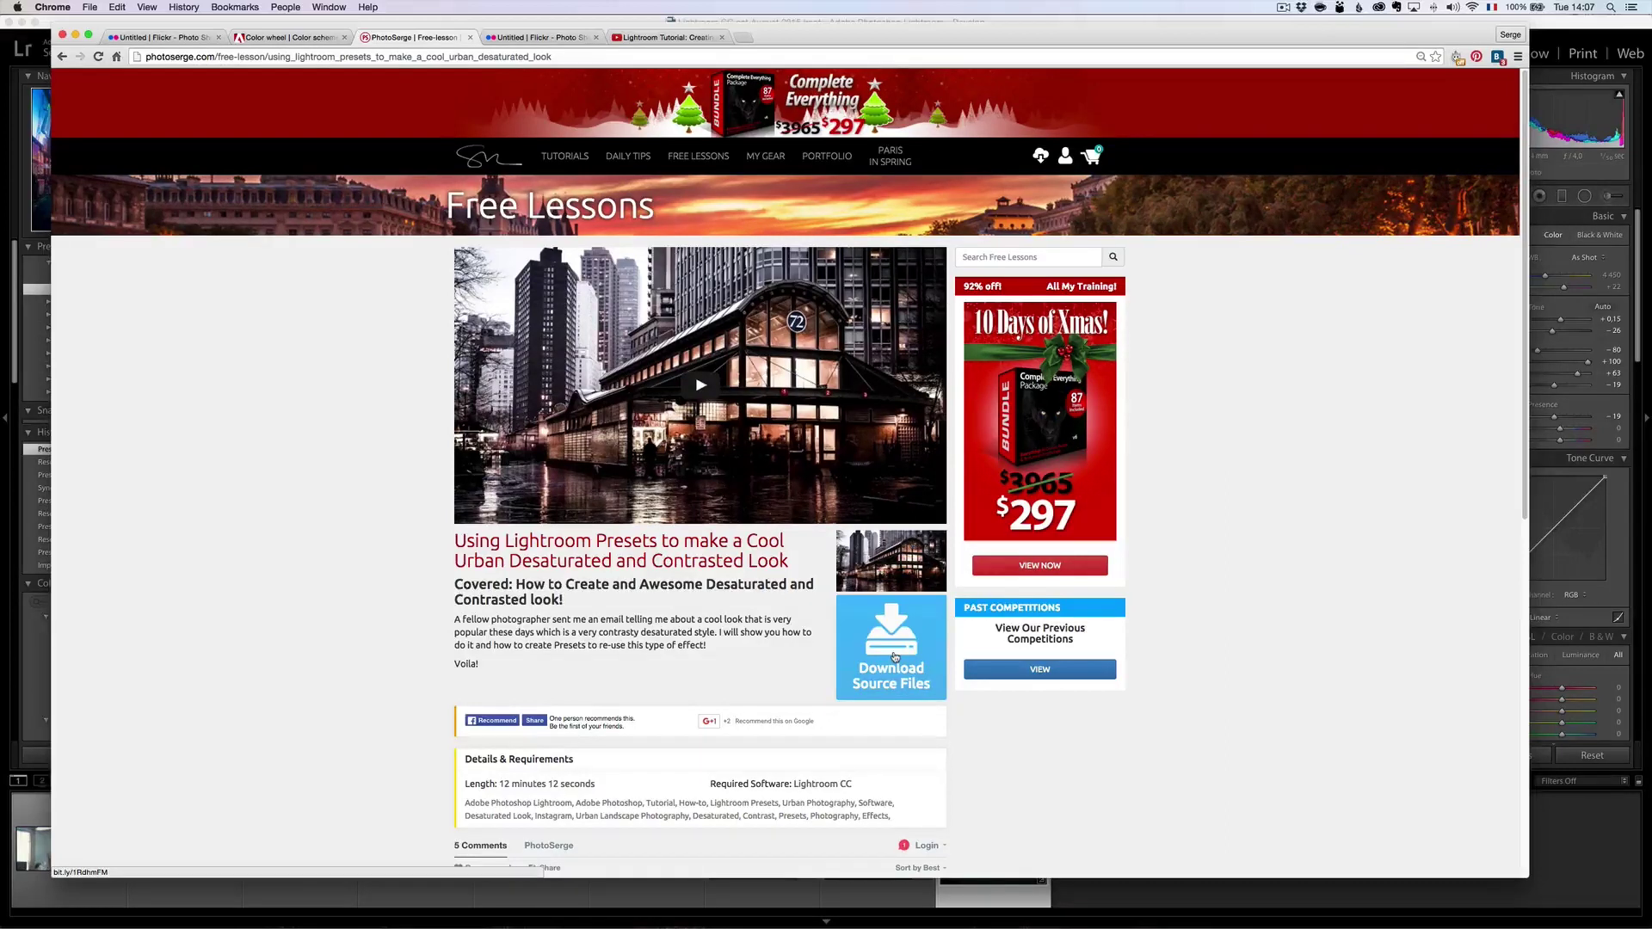
Switch back to Lightroom, open its presets preferences, and reveal the Lightroom presets folder in Finder
{"action": "key", "text": "super+Tab"}
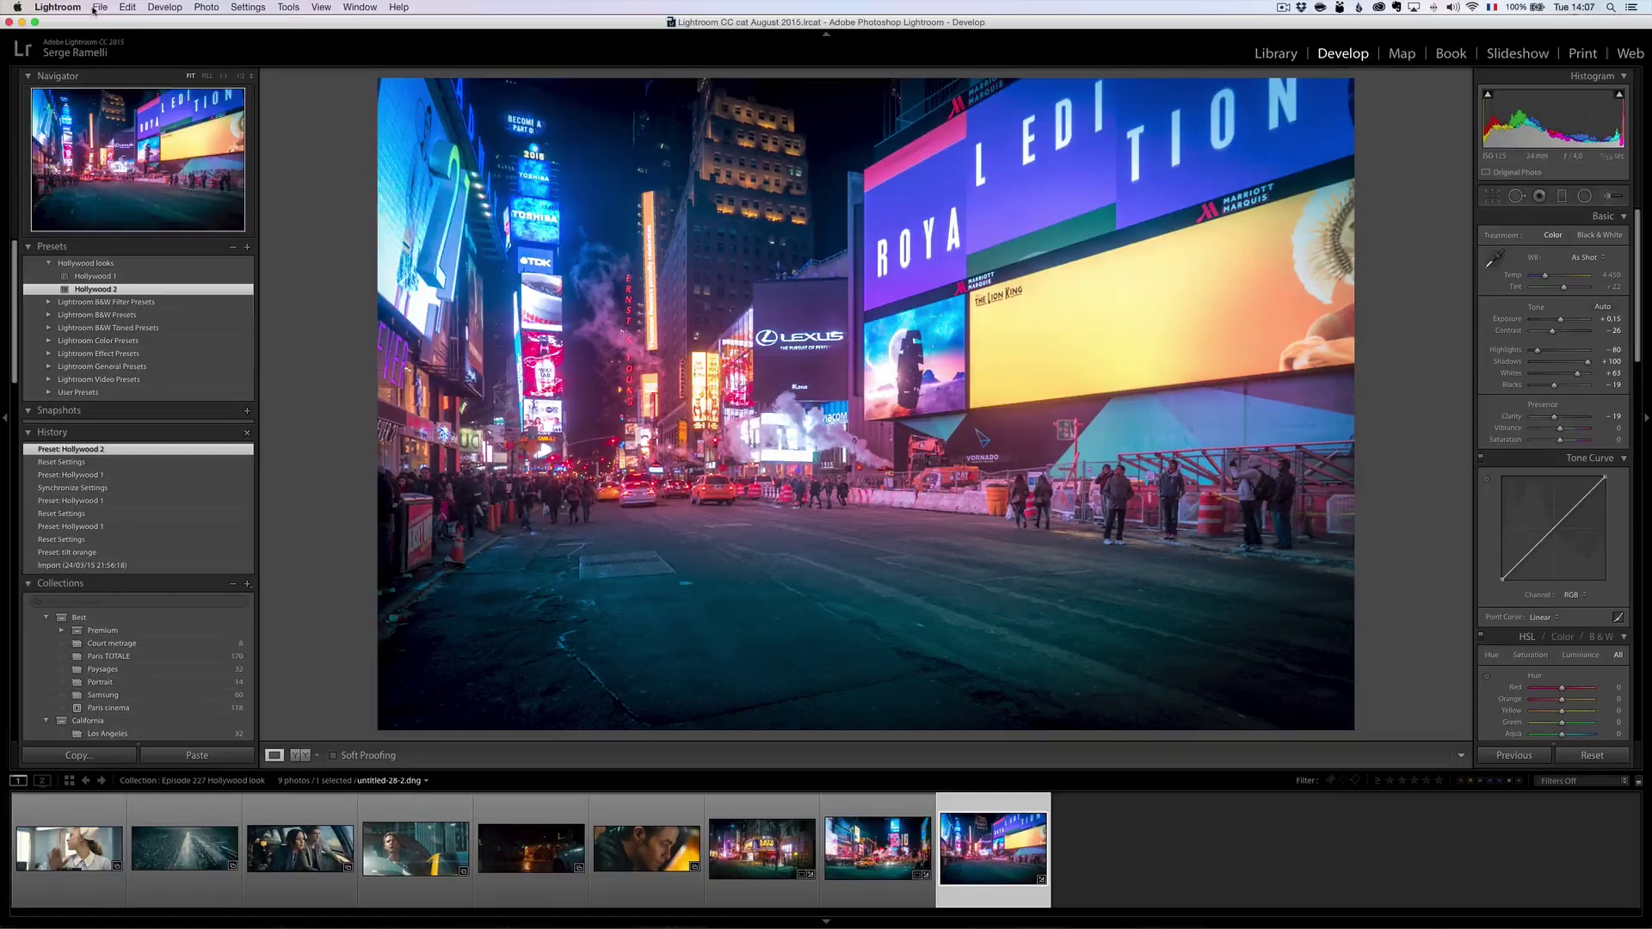
{"action": "left_click", "coordinate": [101, 7]}
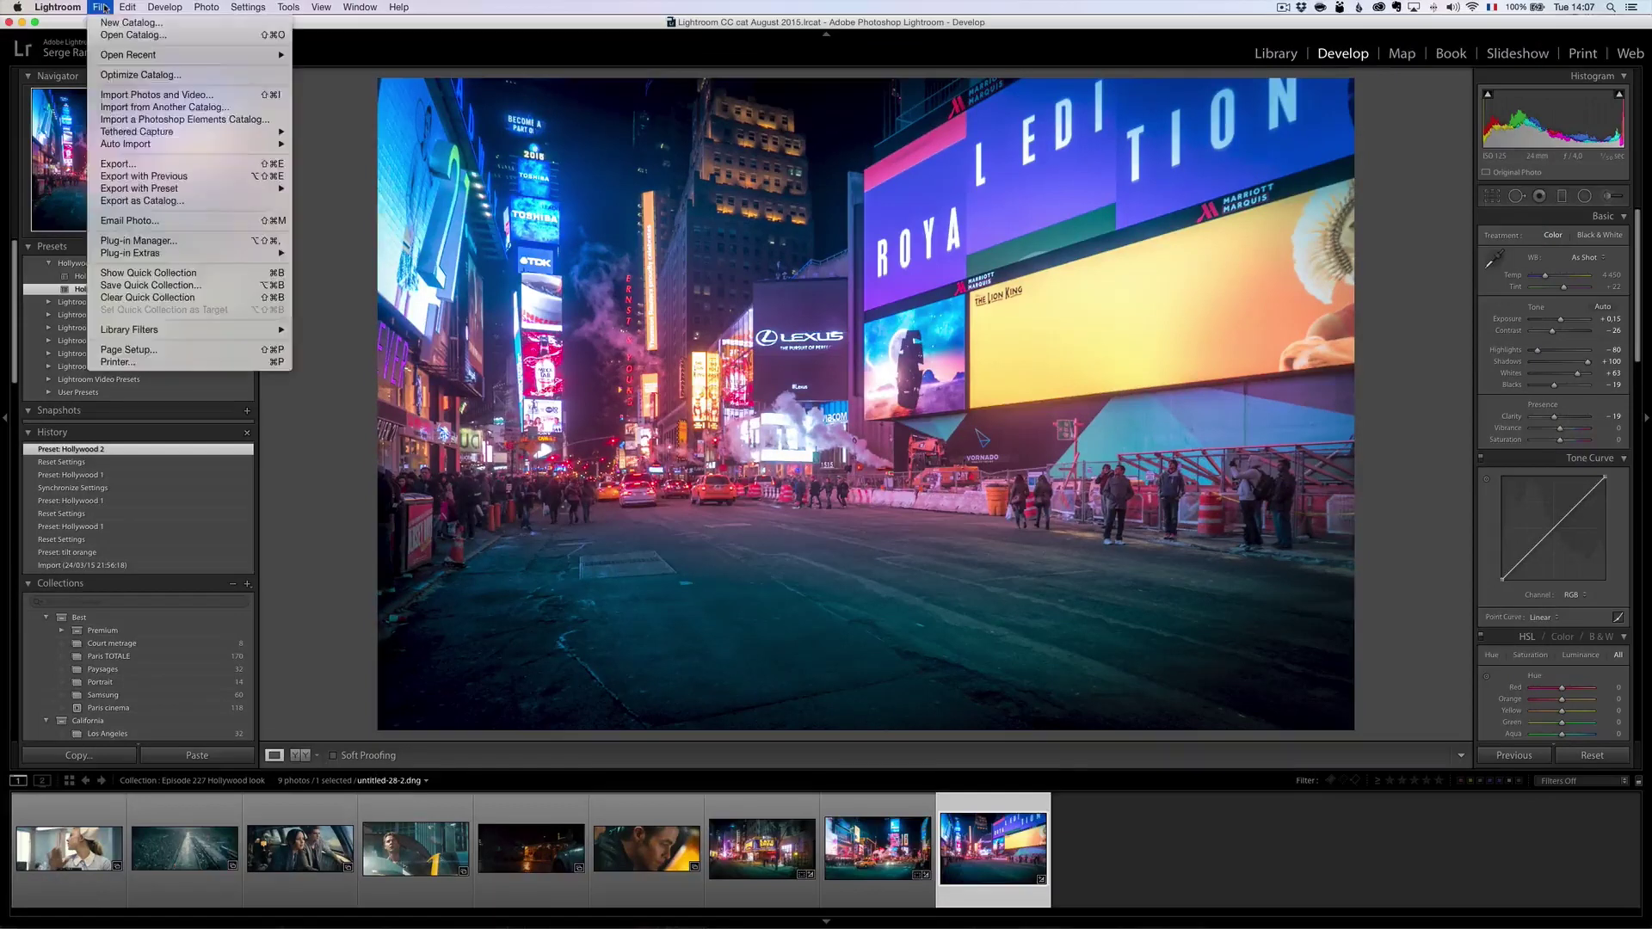
{"action": "left_click", "coordinate": [58, 47]}
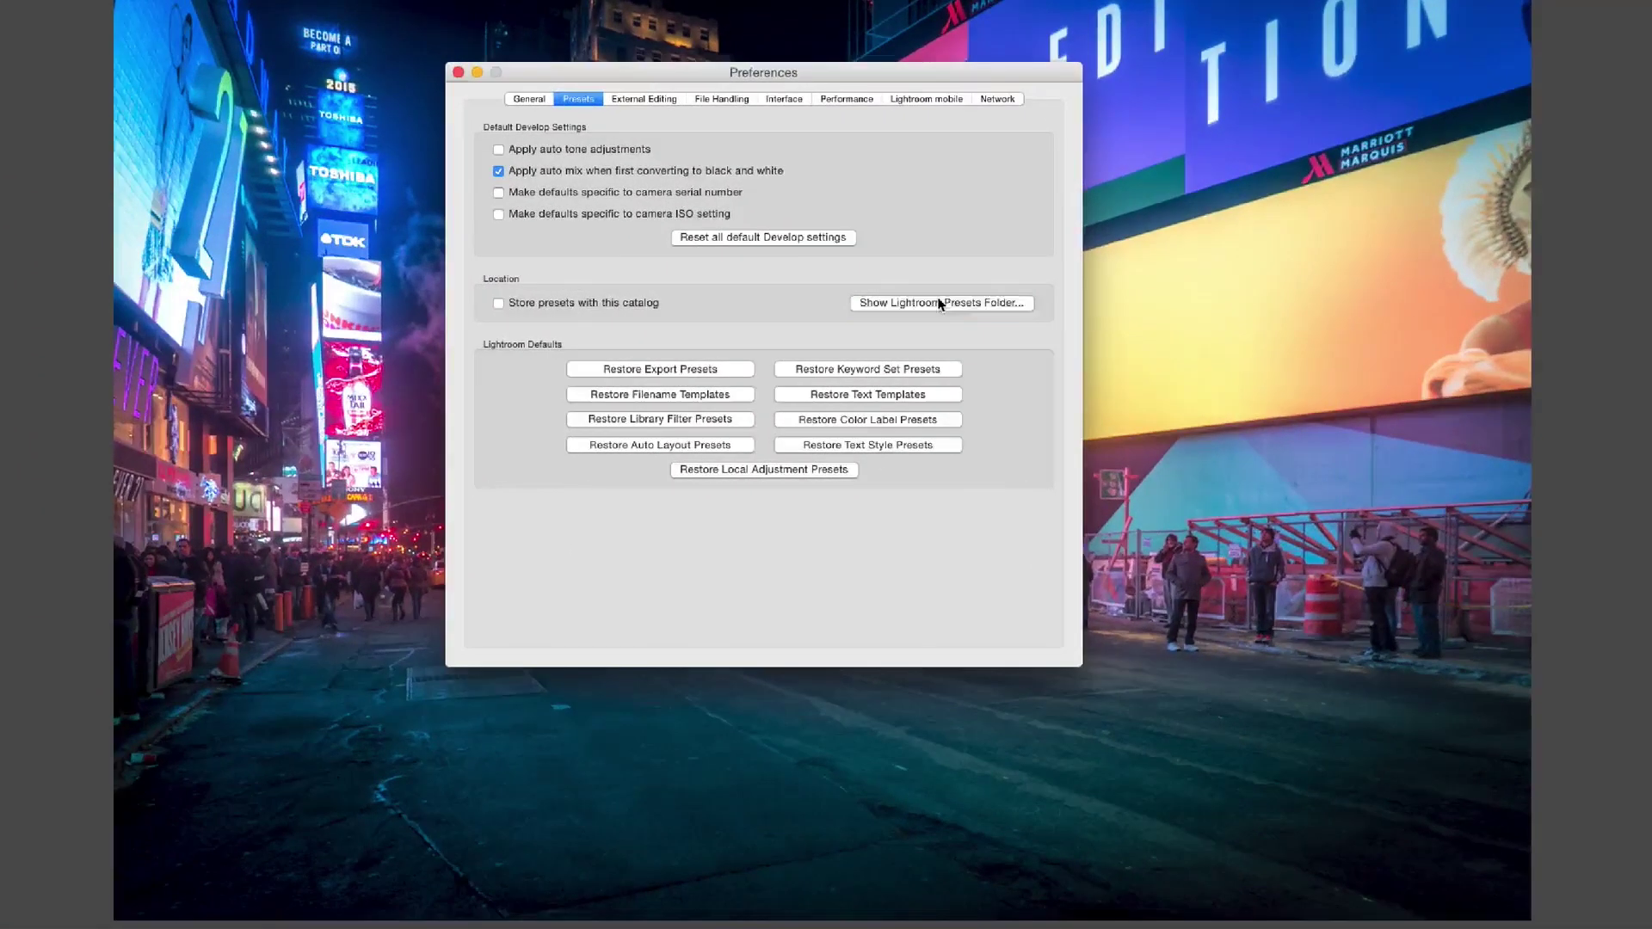
{"action": "left_click", "coordinate": [940, 303]}
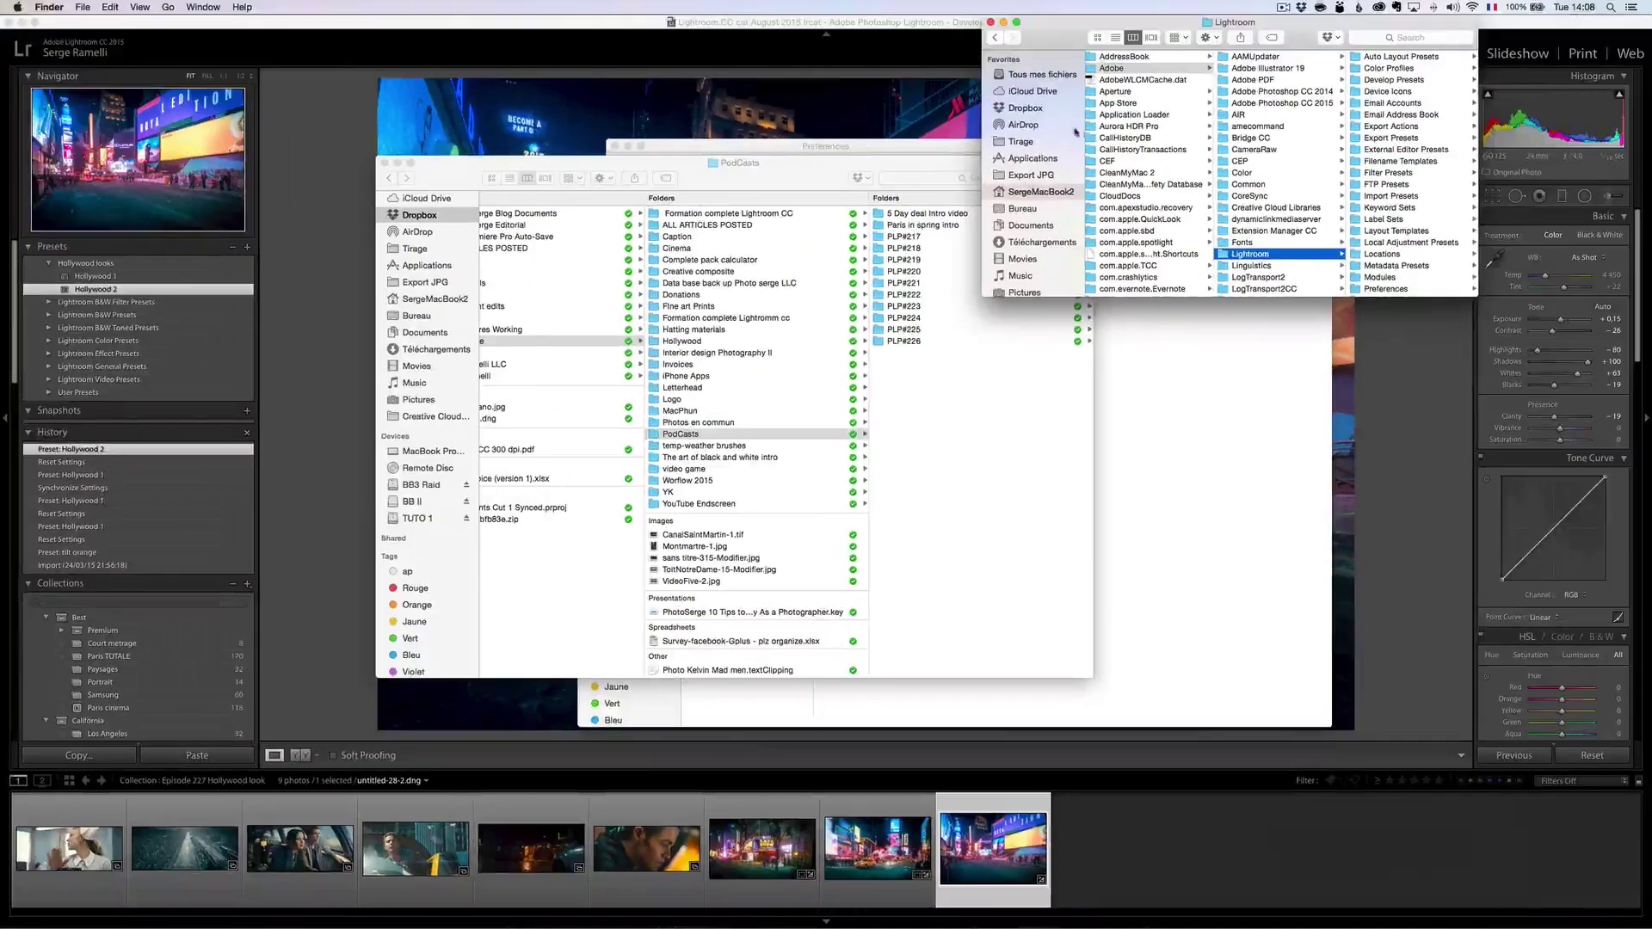
Enlarge the Finder window to view the Develop Presets folder's contents, and return to Lightroom to close the preferences
{"action": "left_click_drag", "start_coordinate": [1069, 38], "coordinate": [640, 185]}
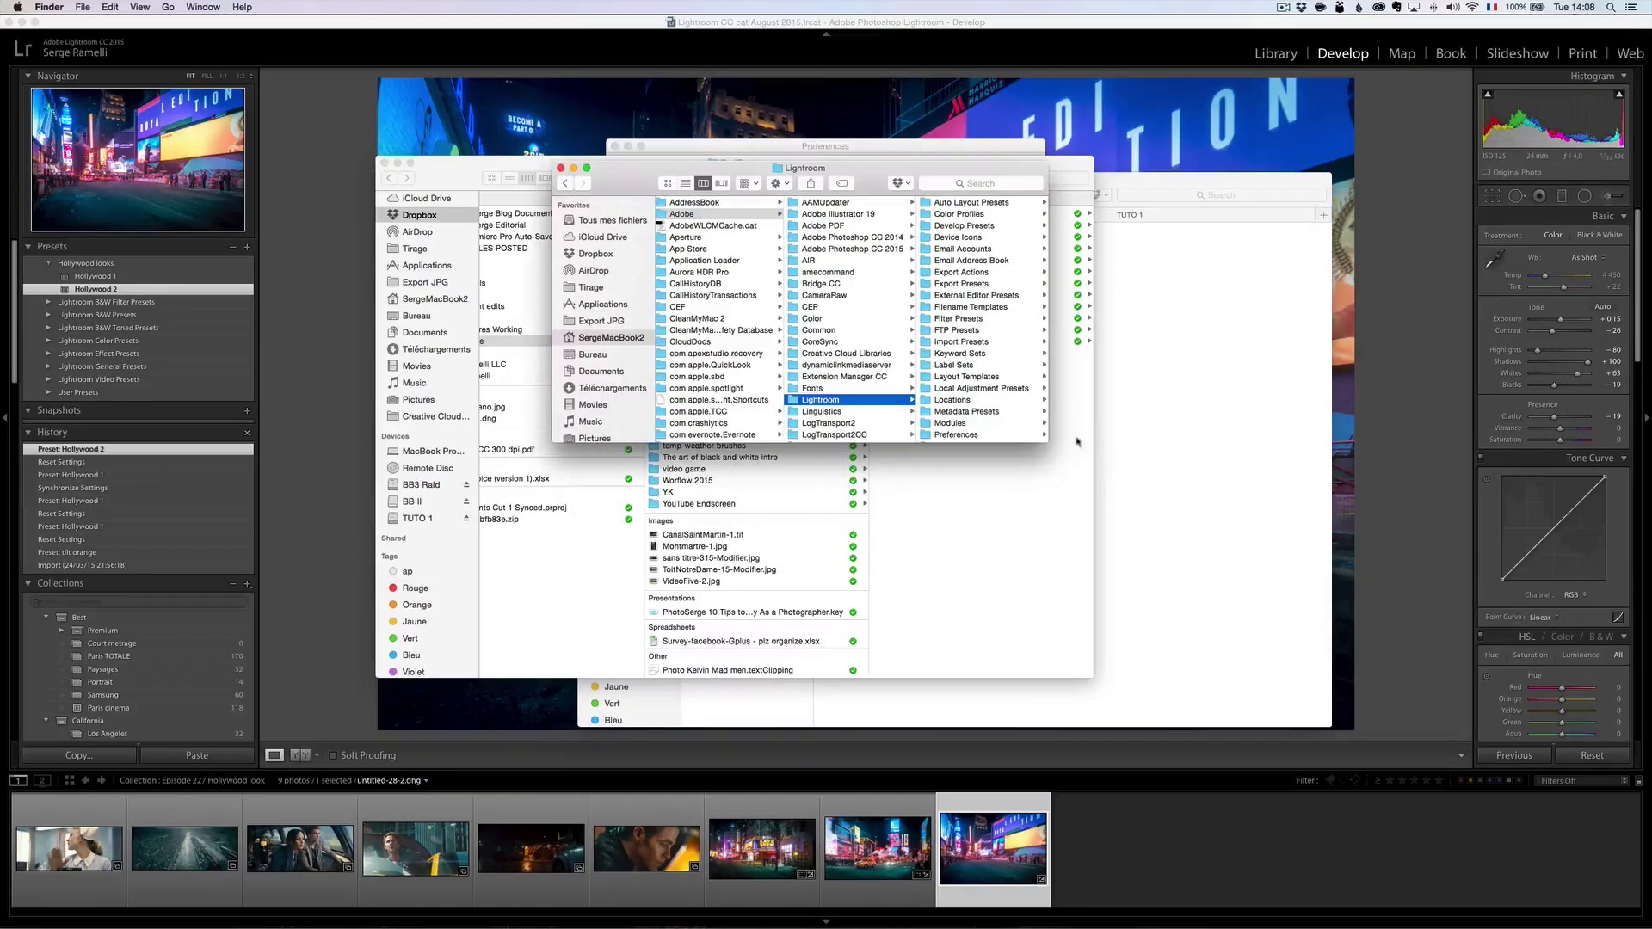
{"action": "left_click_drag", "start_coordinate": [1044, 445], "coordinate": [1115, 675]}
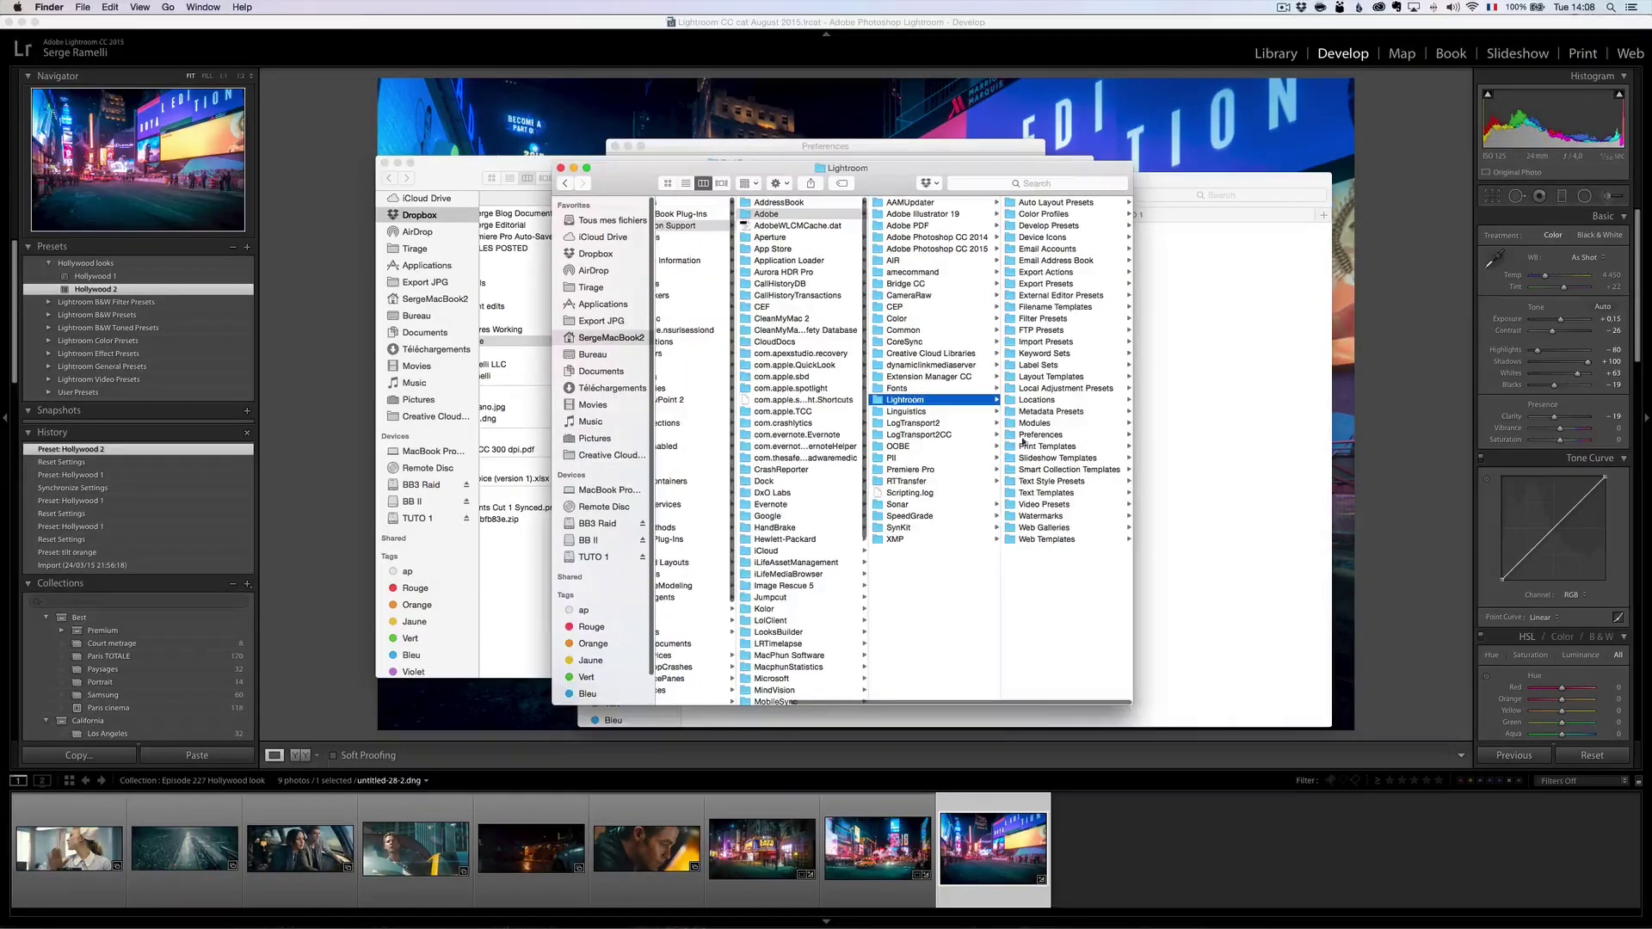
{"action": "left_click", "coordinate": [1044, 226]}
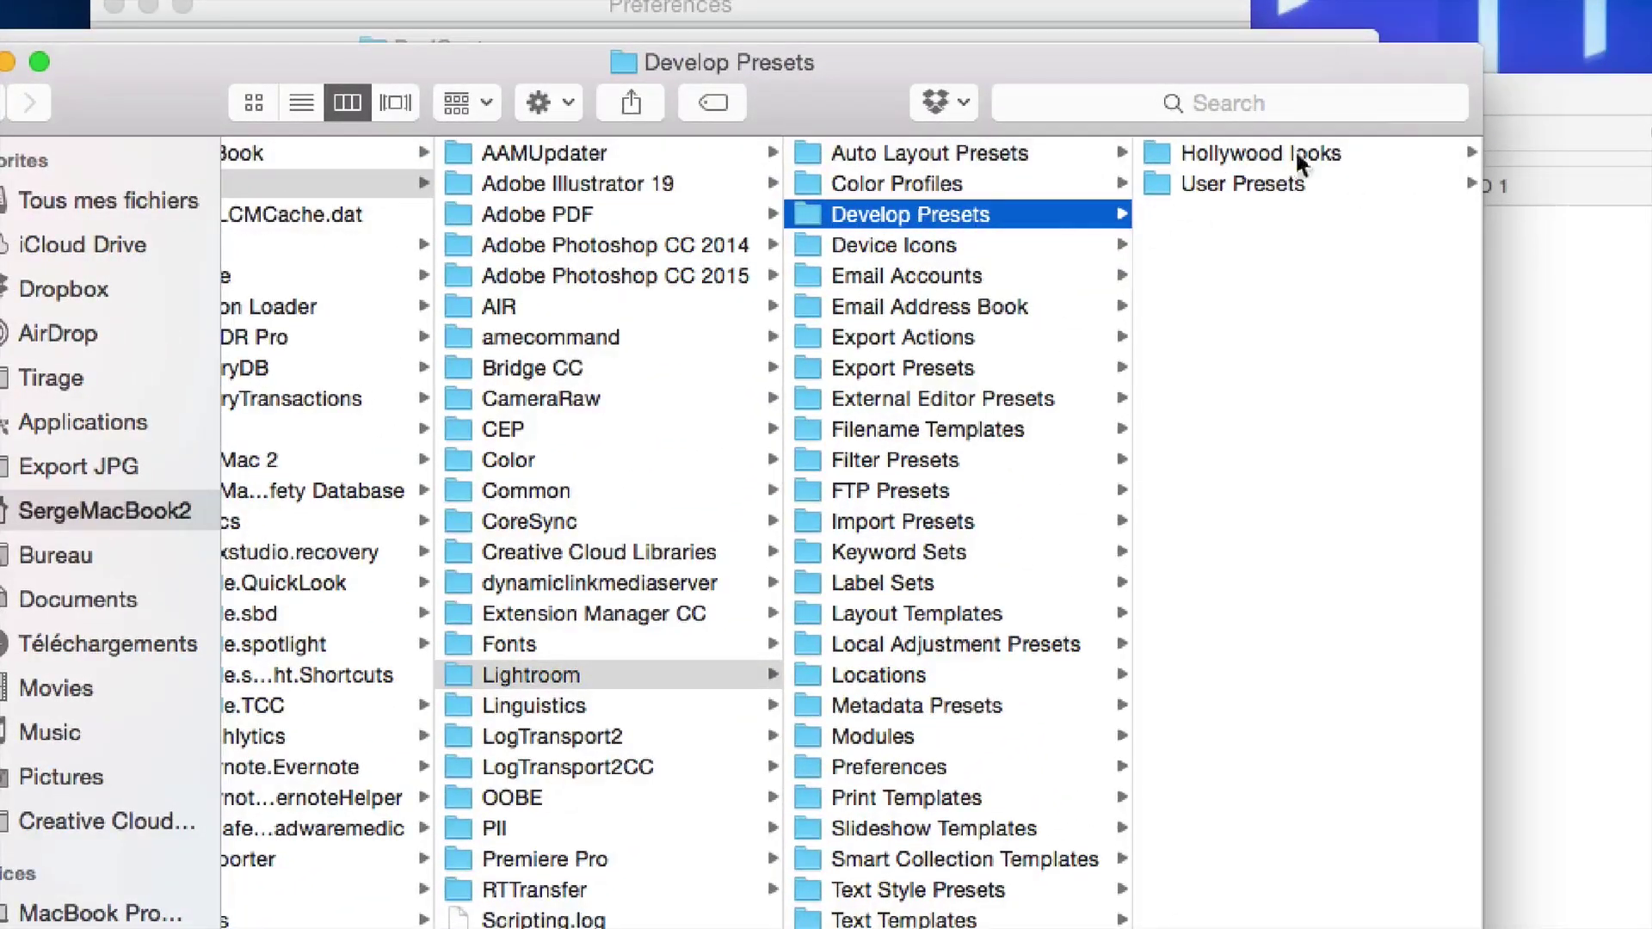
{"action": "key", "text": "super+Tab"}
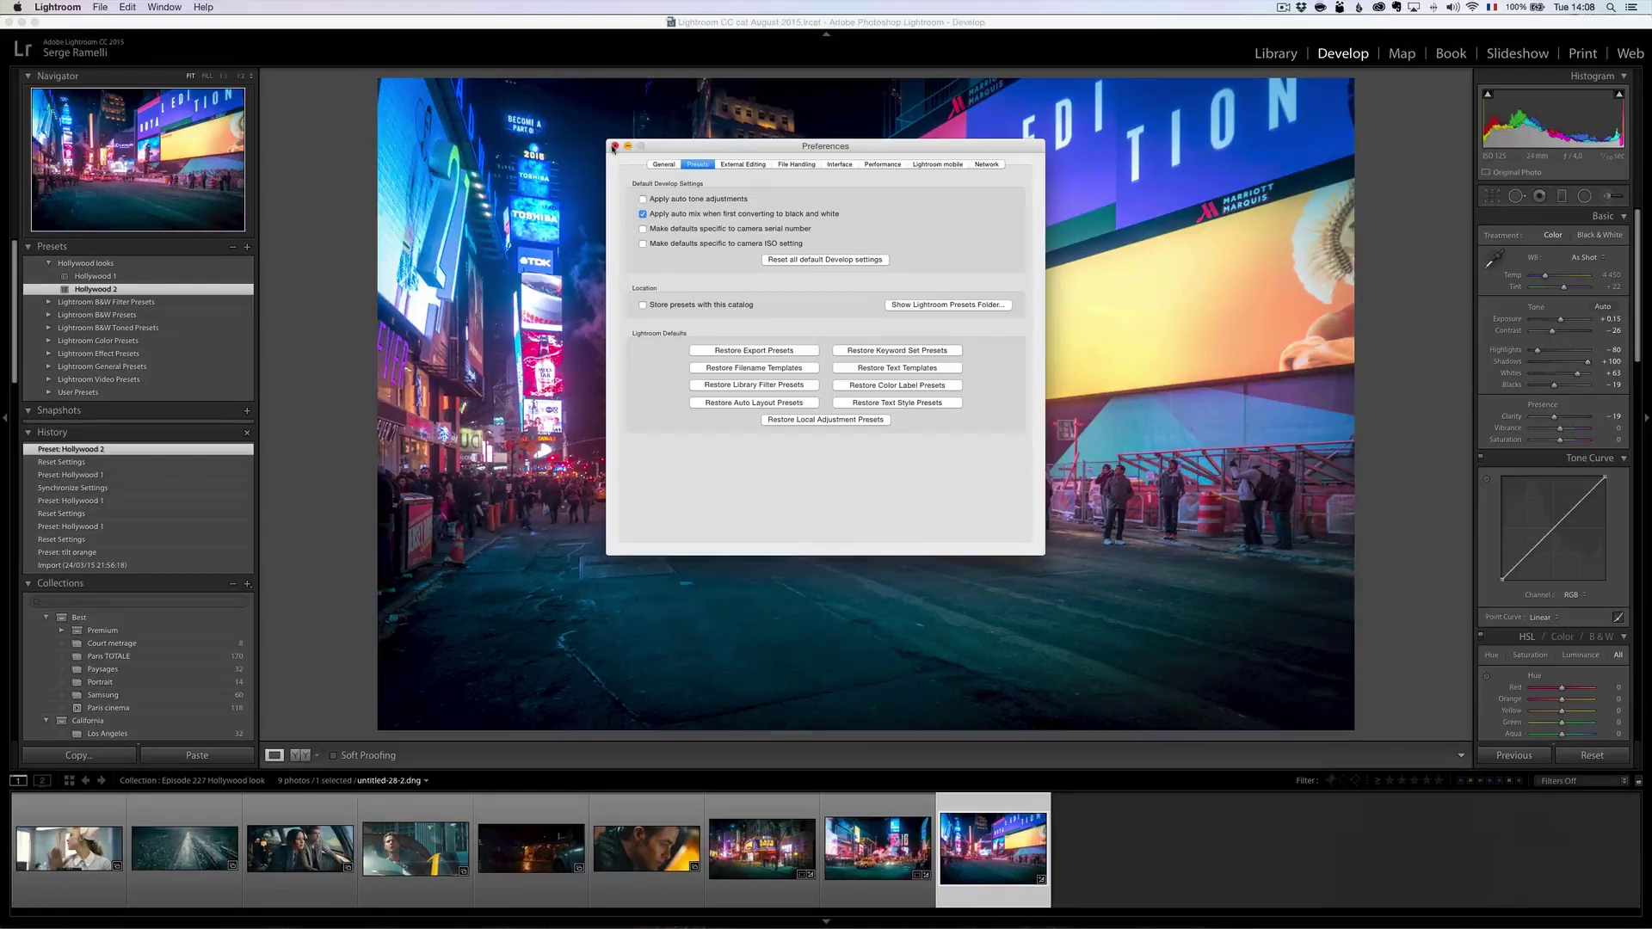
{"action": "left_click", "coordinate": [614, 148]}
Show the CBS Late Show theater photo with all panels hidden and compare its before and after views
{"action": "left_click", "coordinate": [761, 848]}
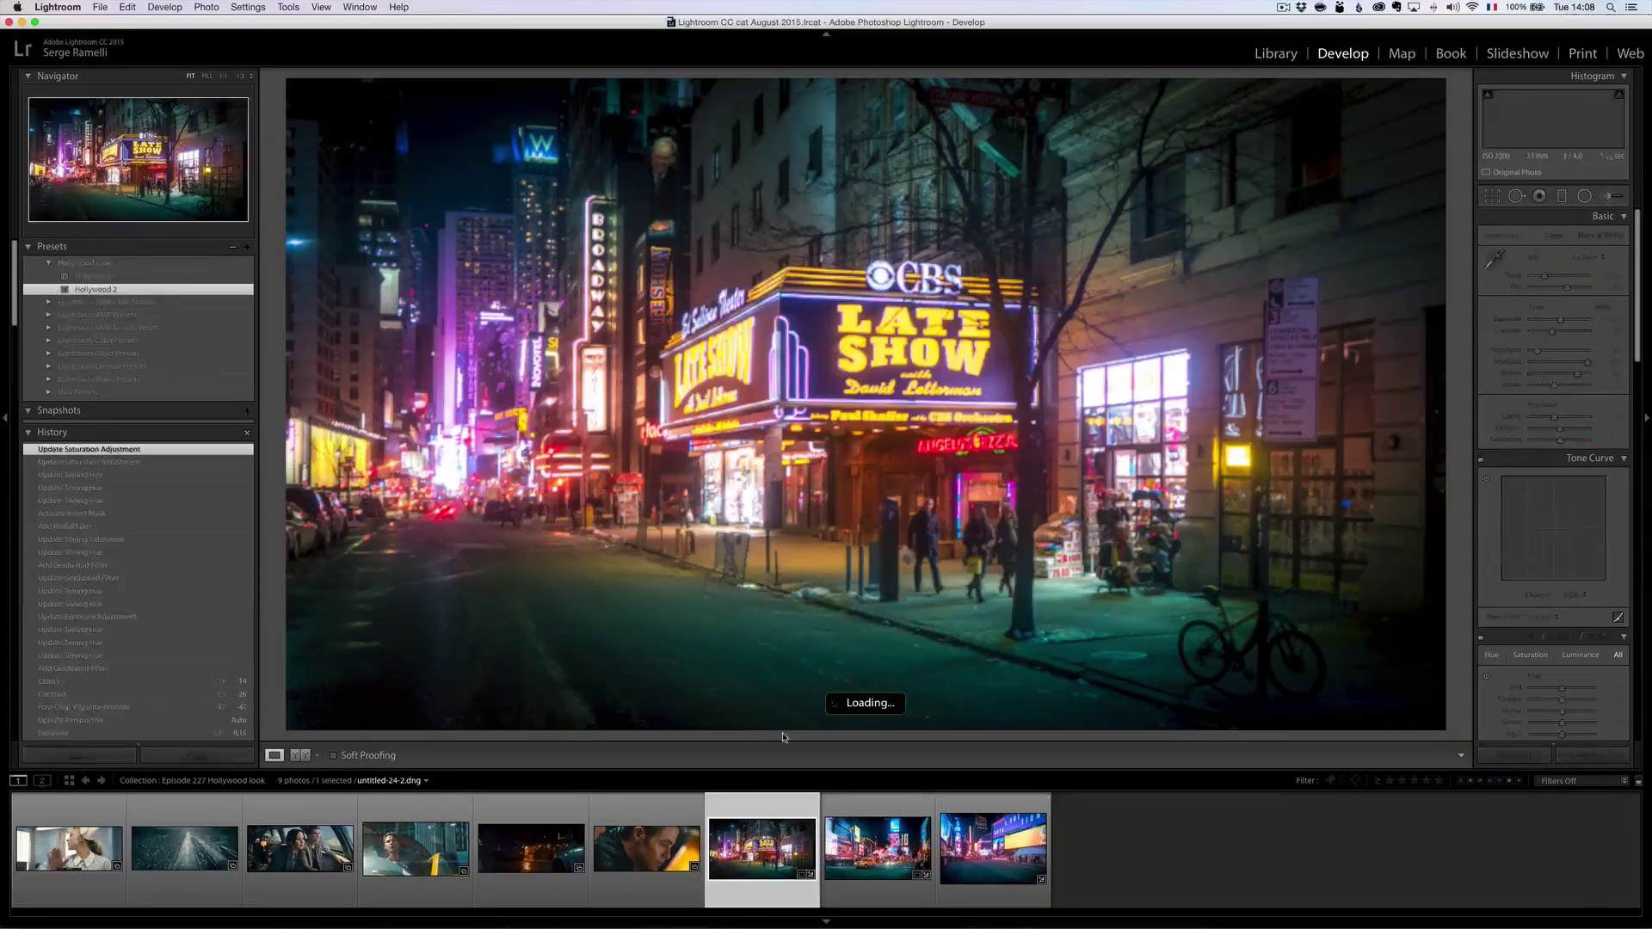
{"action": "key", "text": "shift+Tab"}
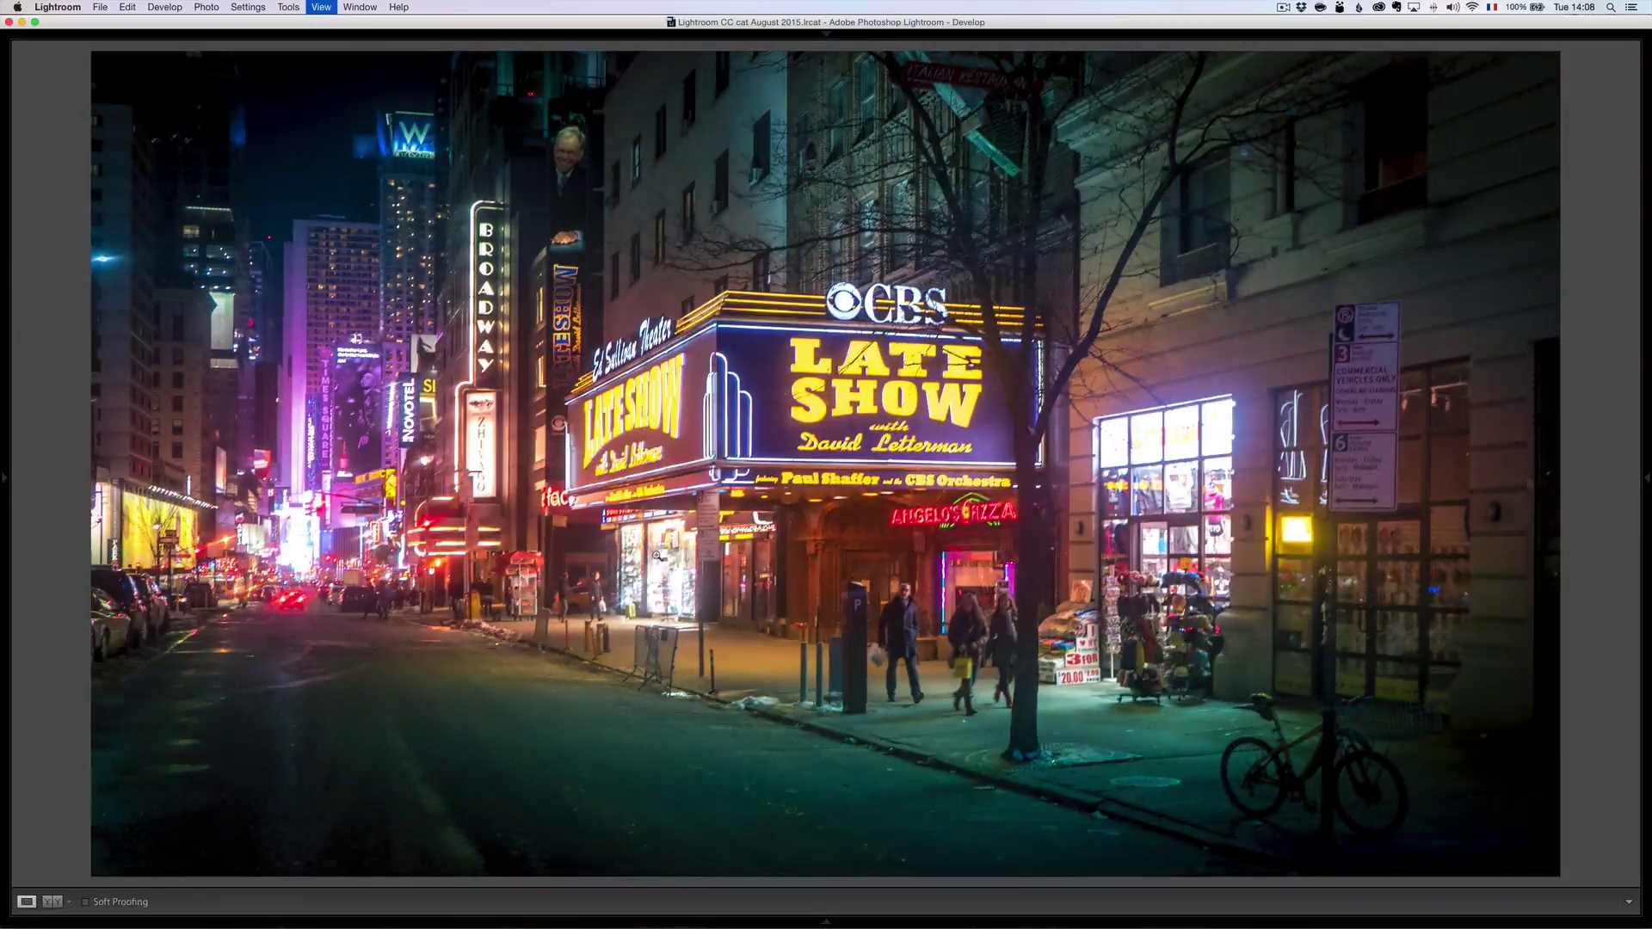
{"action": "key", "text": "backslash"}
{"action": "key", "text": "backslash"}
Show the Times Square photo with the yellow taxi and compare its before and after views
{"action": "mouse_move", "coordinate": [818, 904]}
{"action": "left_click", "coordinate": [846, 875]}
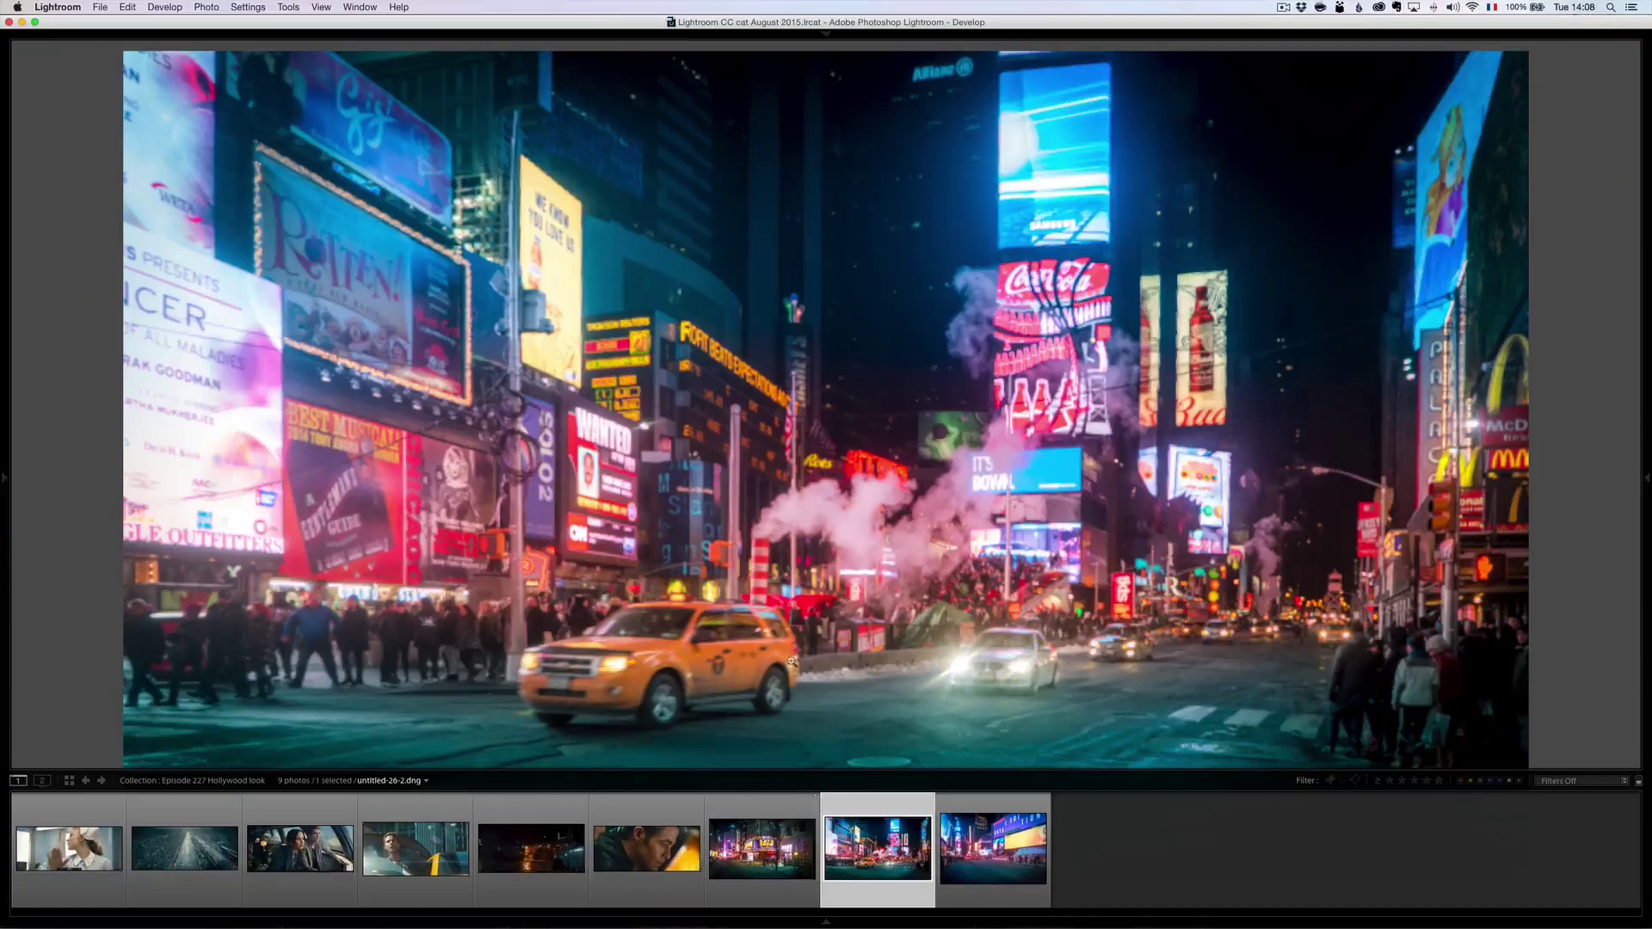
{"action": "left_click", "coordinate": [321, 7]}
{"action": "key", "text": "backslash"}
{"action": "key", "text": "backslash"}
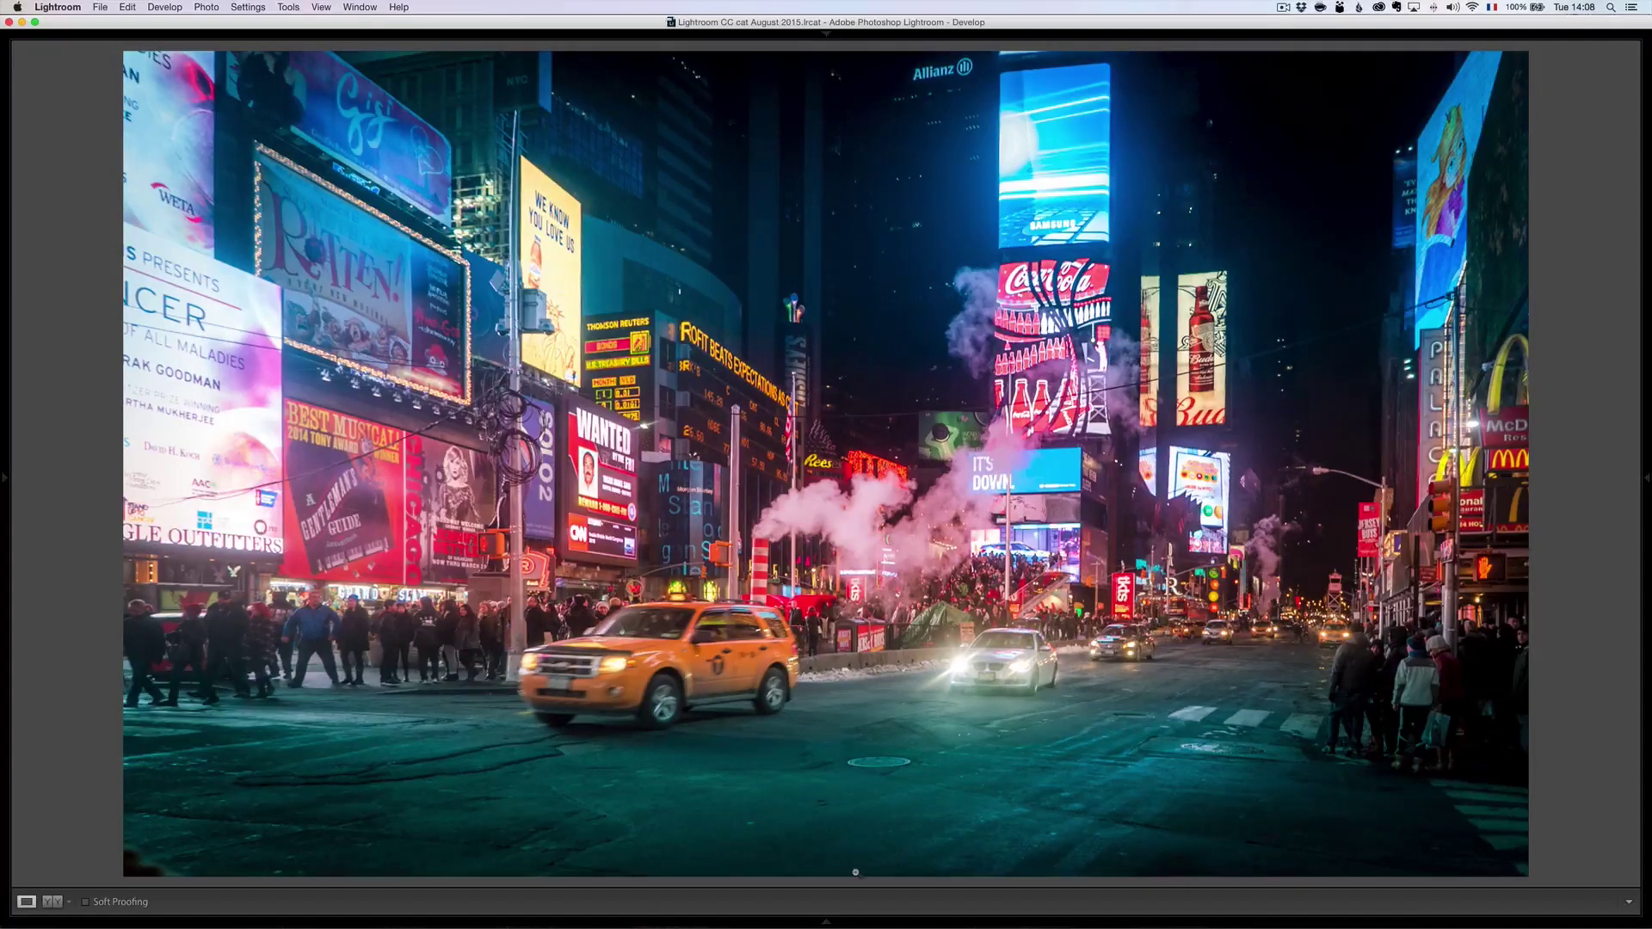